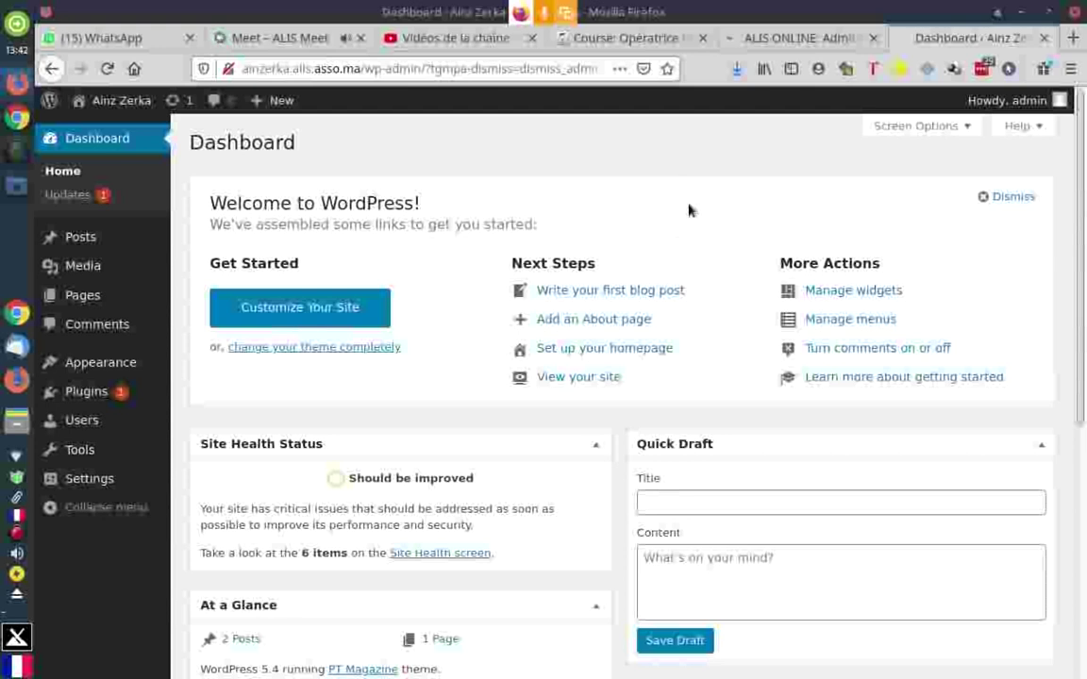
# Open the post Categories management page in a separate browser tab
pyautogui.moveTo(58, 236)
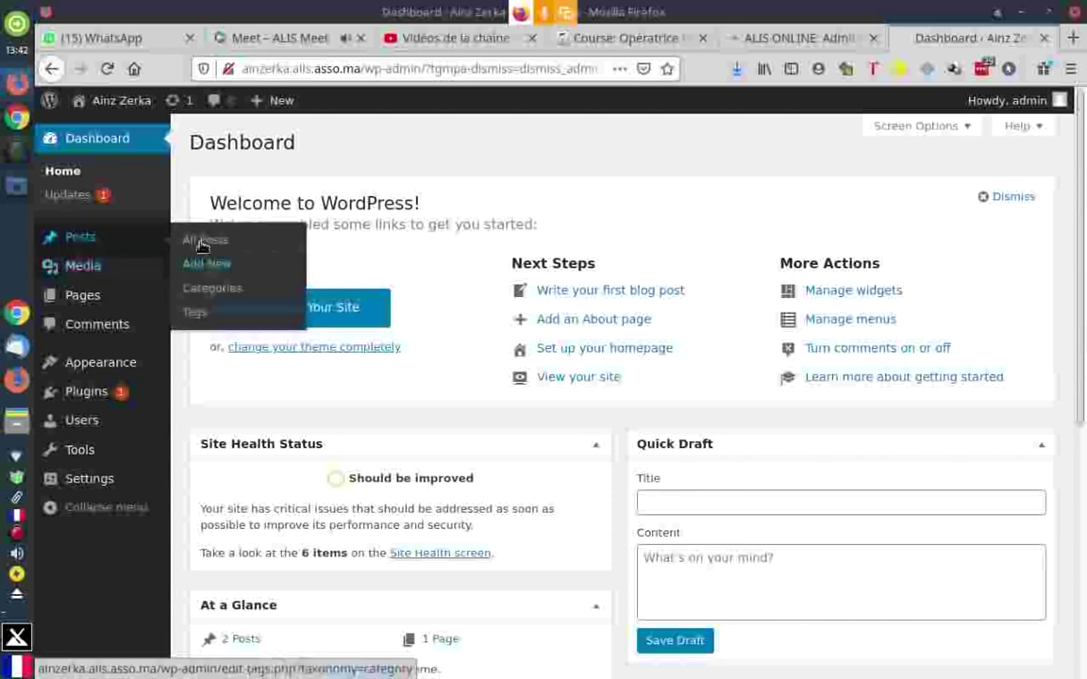
pyautogui.rightClick(201, 293)
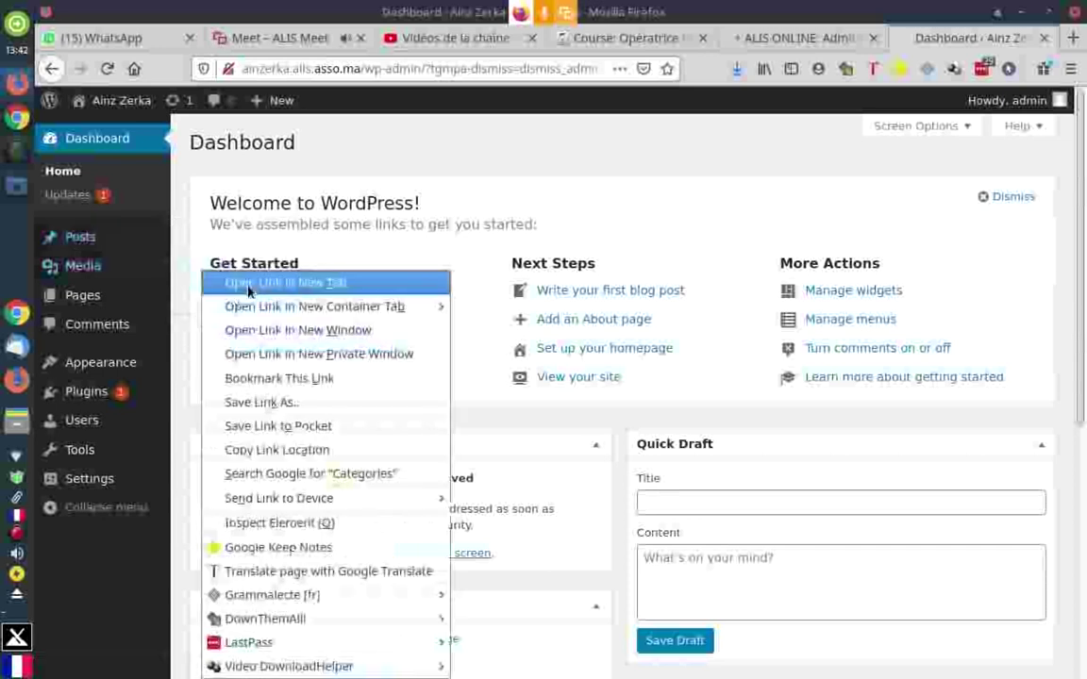
pyautogui.click(247, 285)
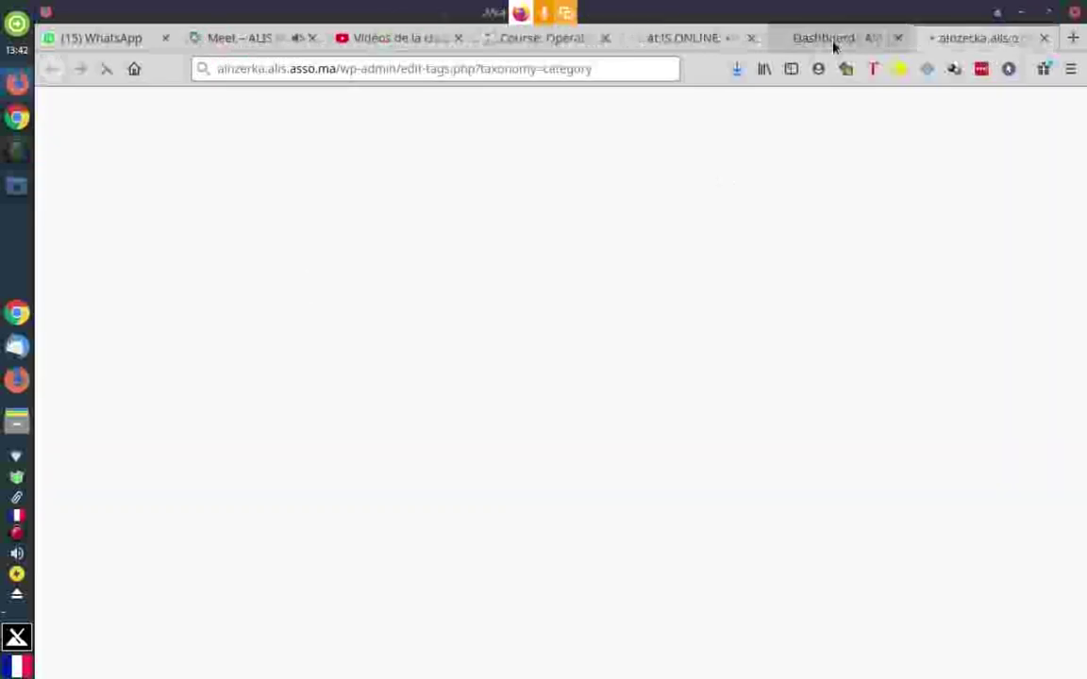
pyautogui.click(835, 43)
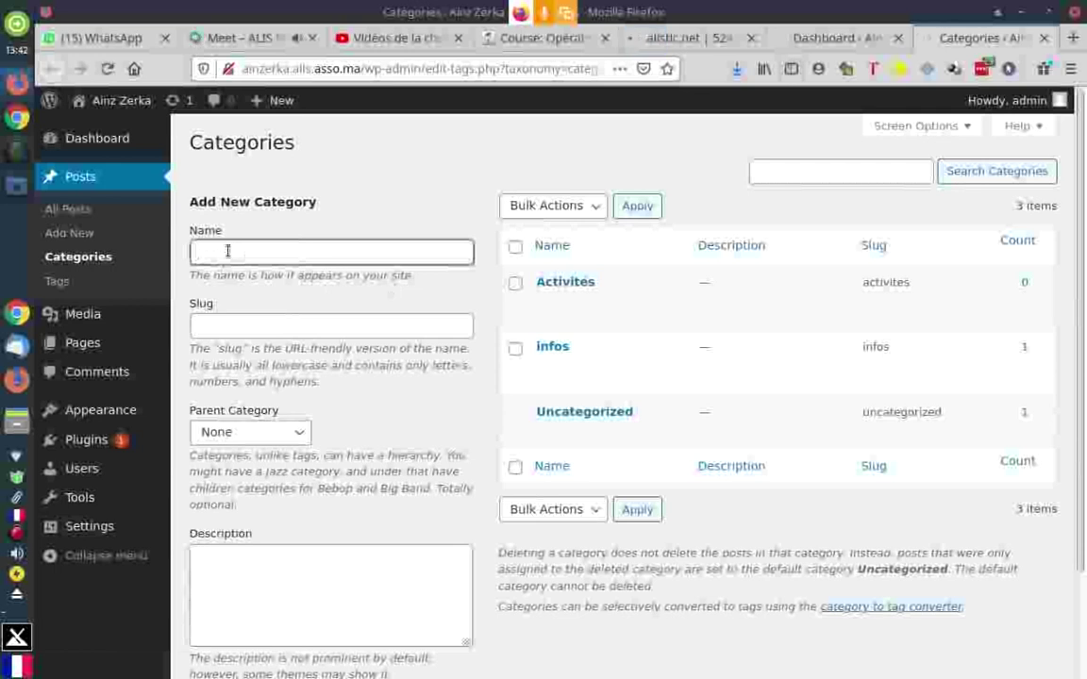
# Add a new post category named Divers with no parent category
pyautogui.click(226, 251)
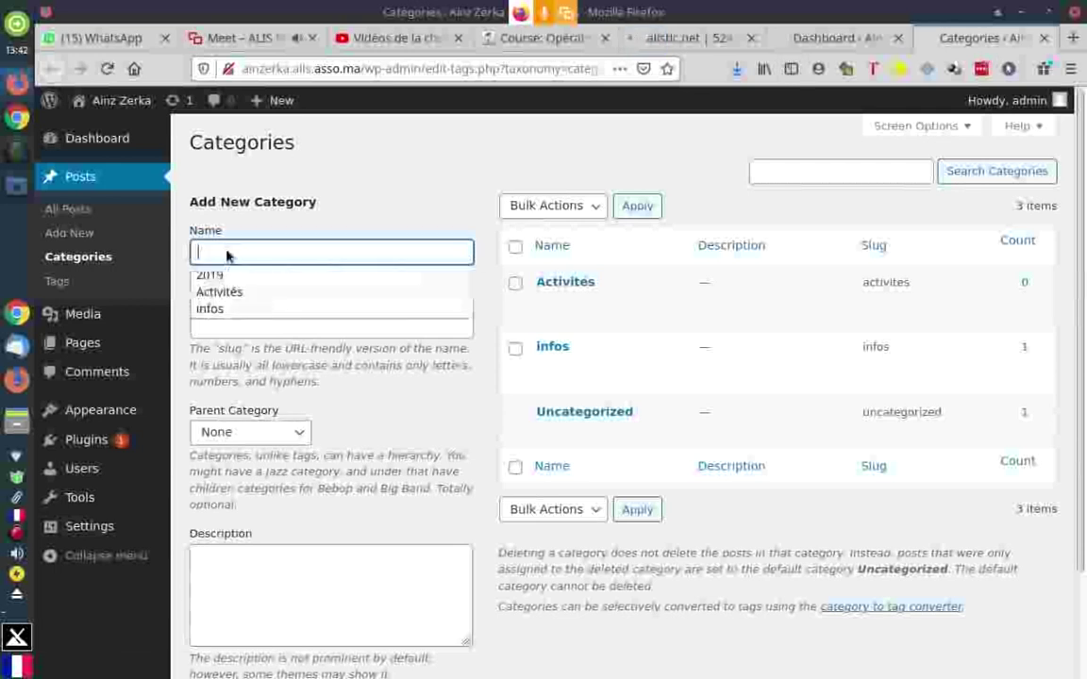
pyautogui.write('dive')
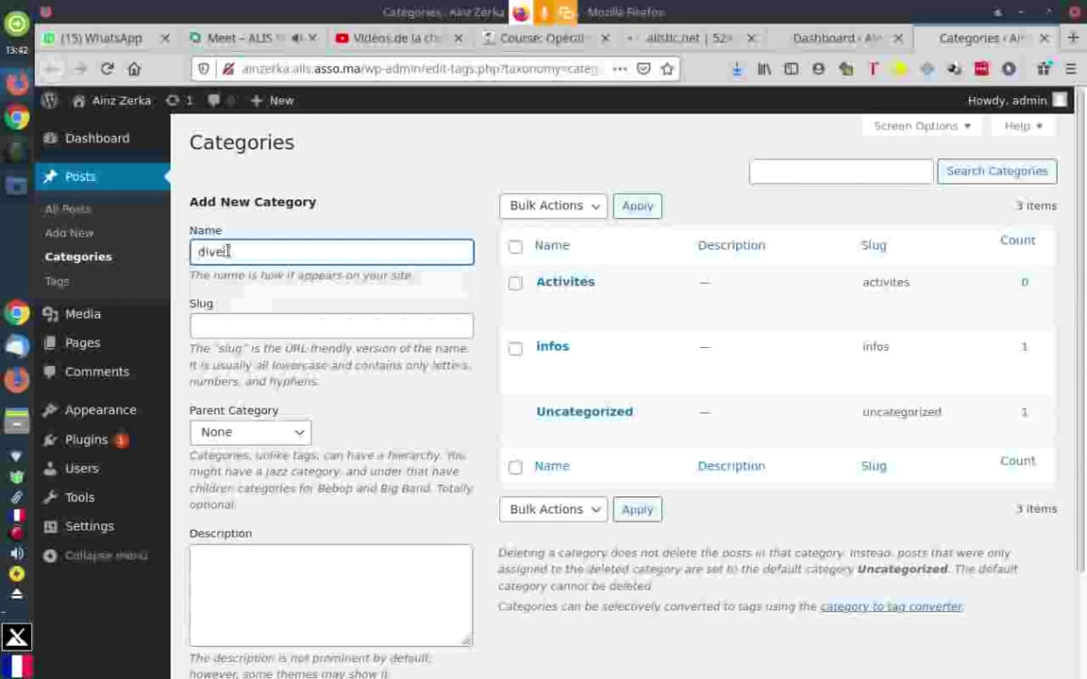
pyautogui.write('rs')
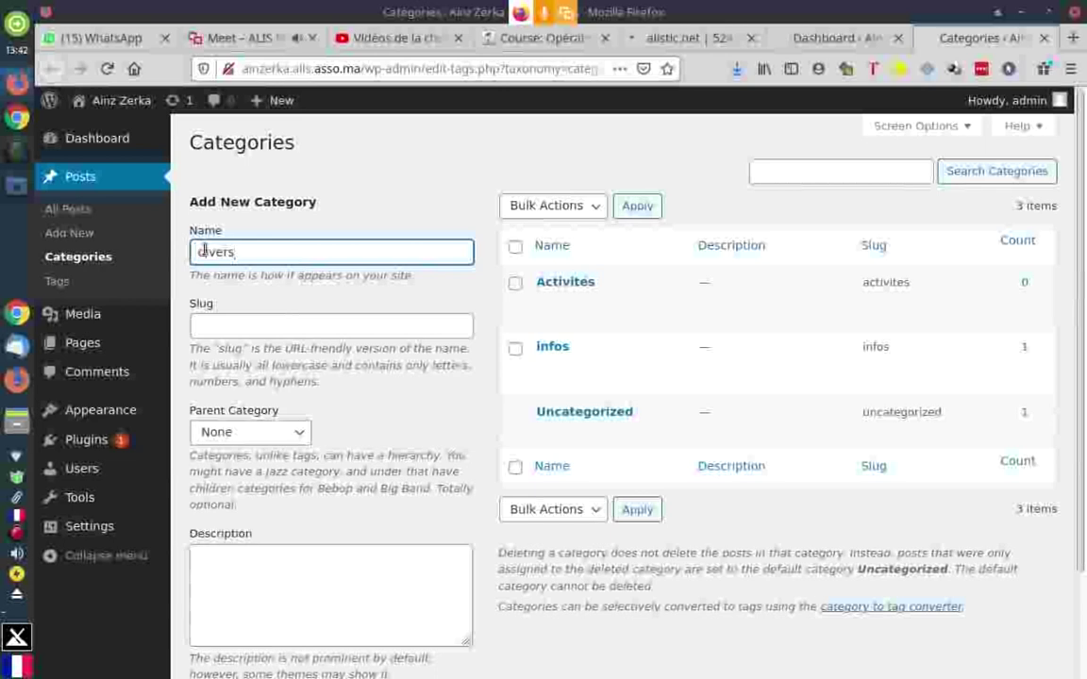
pyautogui.click(201, 251)
pyautogui.press('Delete')
pyautogui.write('D')
pyautogui.scroll(-2, 347, 485)
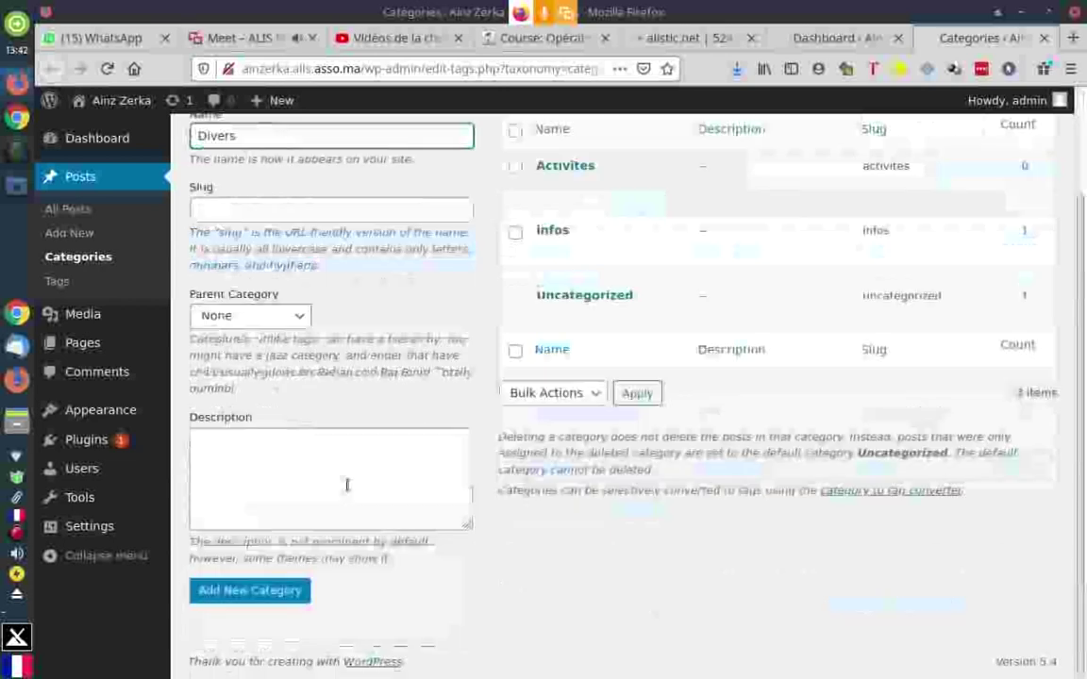
pyautogui.click(251, 592)
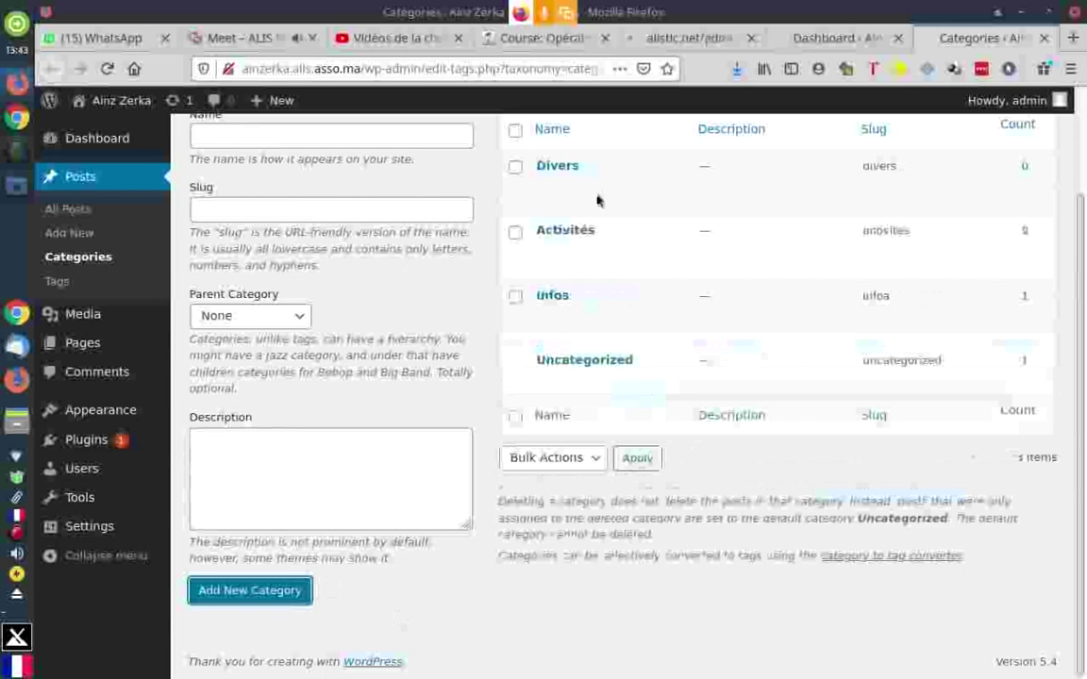
# Return to the WordPress dashboard and open the list of all posts
pyautogui.click(833, 39)
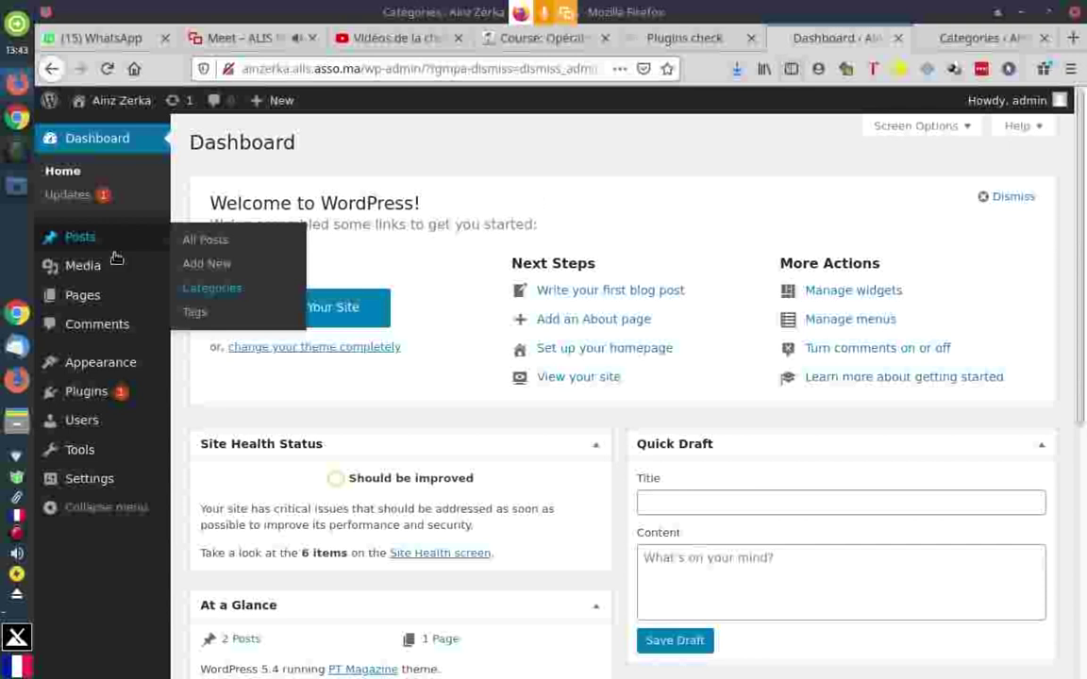
pyautogui.click(205, 242)
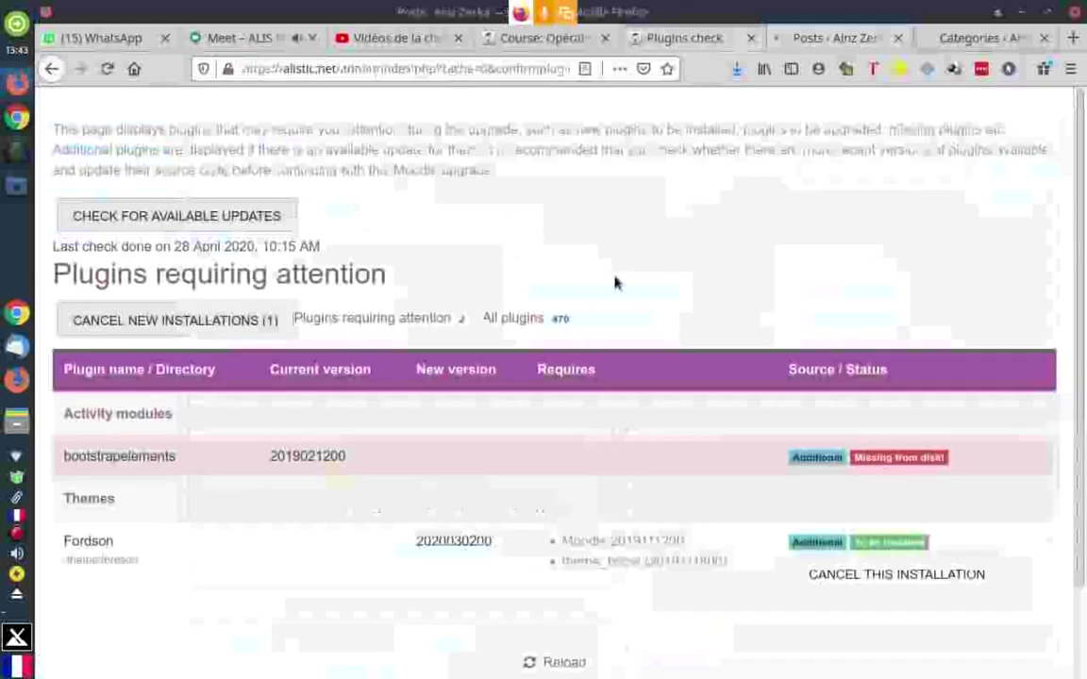
# Start the Moodle database upgrade from the Plugins check page on alistic.net
pyautogui.scroll(-2, 576, 547)
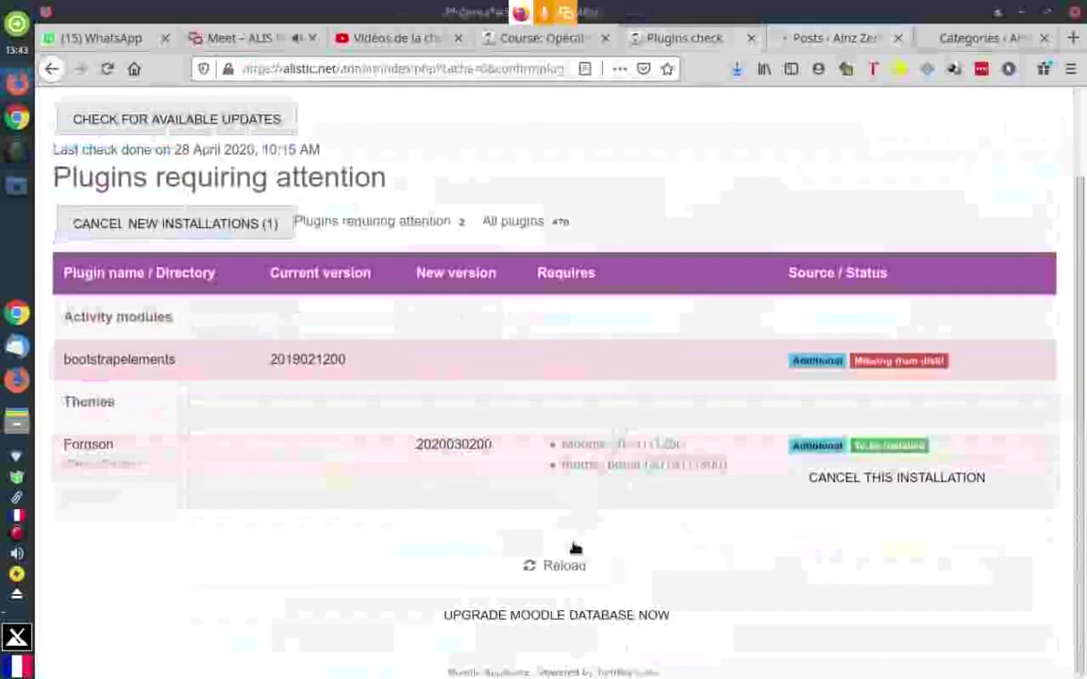
pyautogui.click(515, 620)
# Return to the WordPress posts list and start a new post
pyautogui.click(819, 40)
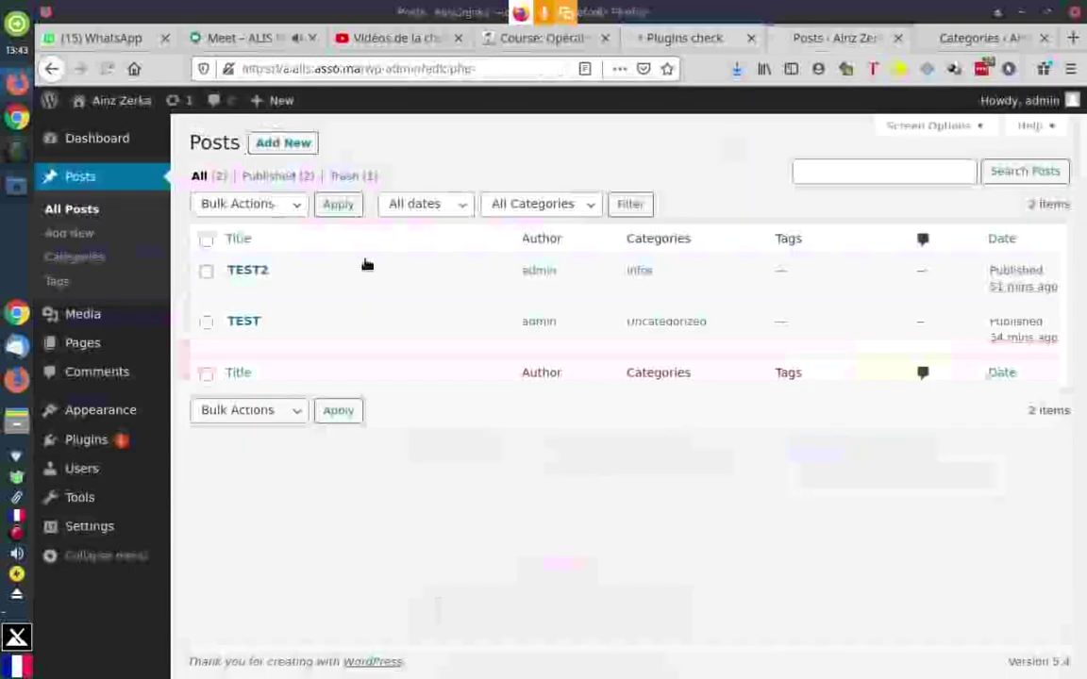
pyautogui.click(279, 145)
pyautogui.click(280, 146)
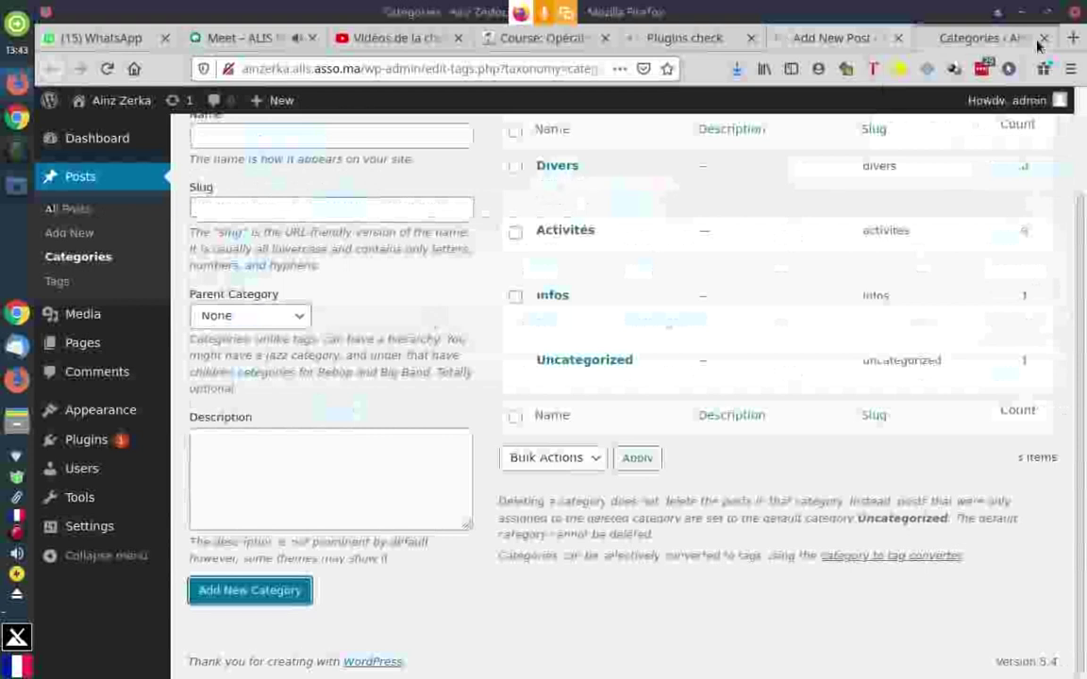
# Load the public home page ainzerka.alis.asso.ma in place of the Categories page
pyautogui.click(367, 70)
pyautogui.hotkey('shift', 'End')
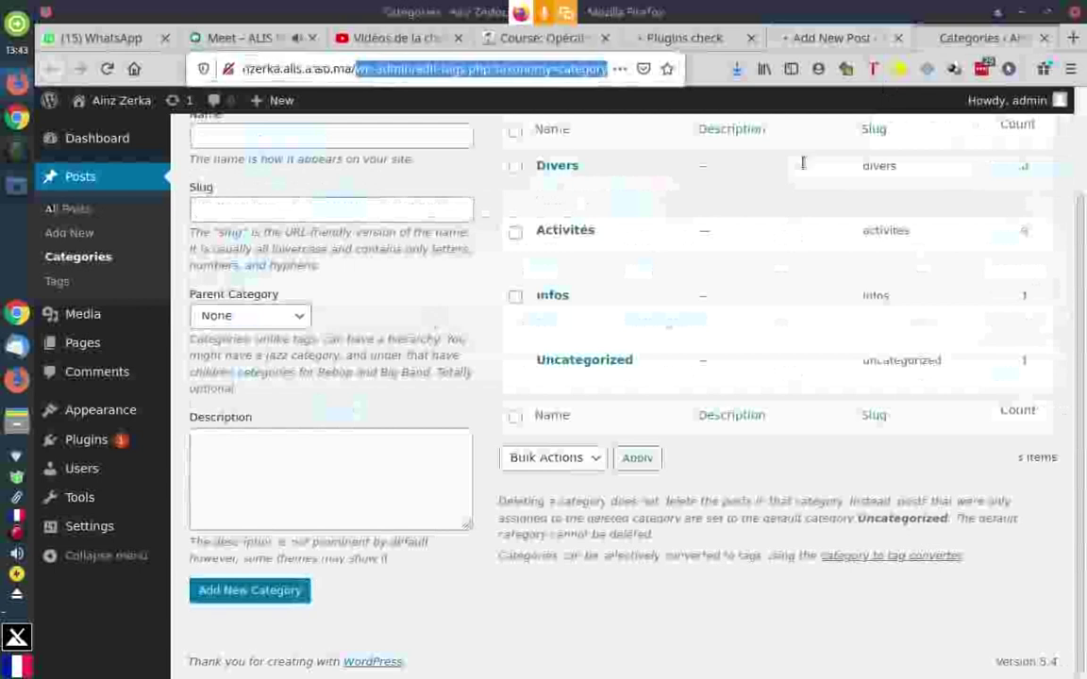
pyautogui.press('BackSpace')
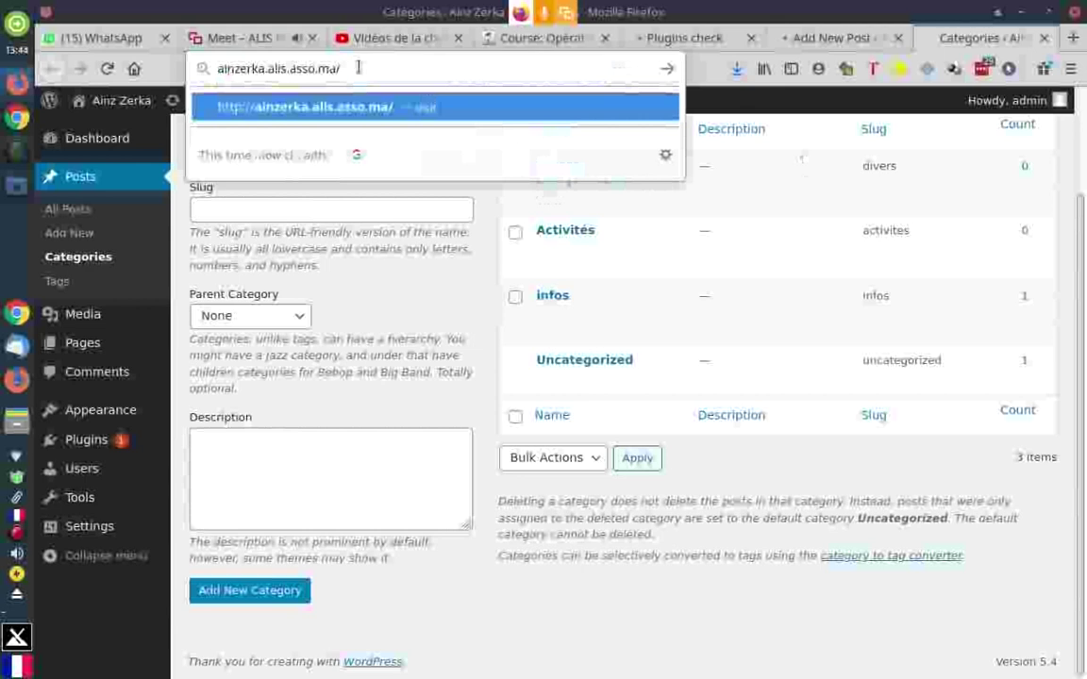
pyautogui.press('Return')
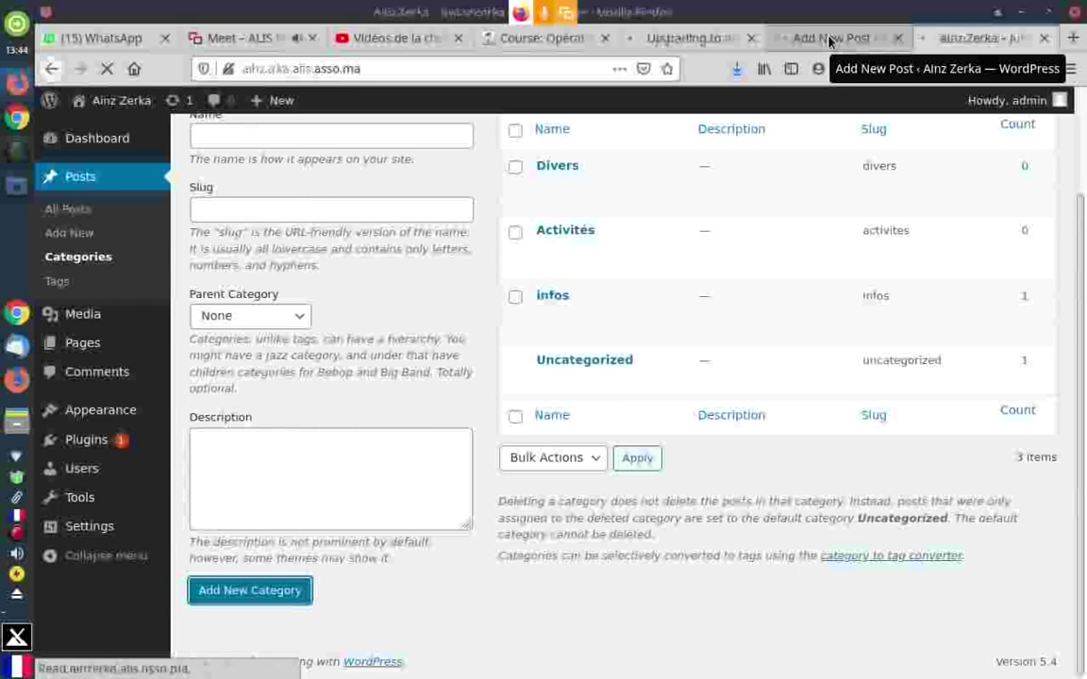
# Return to the new post and assign it to the Activités category
pyautogui.click(828, 39)
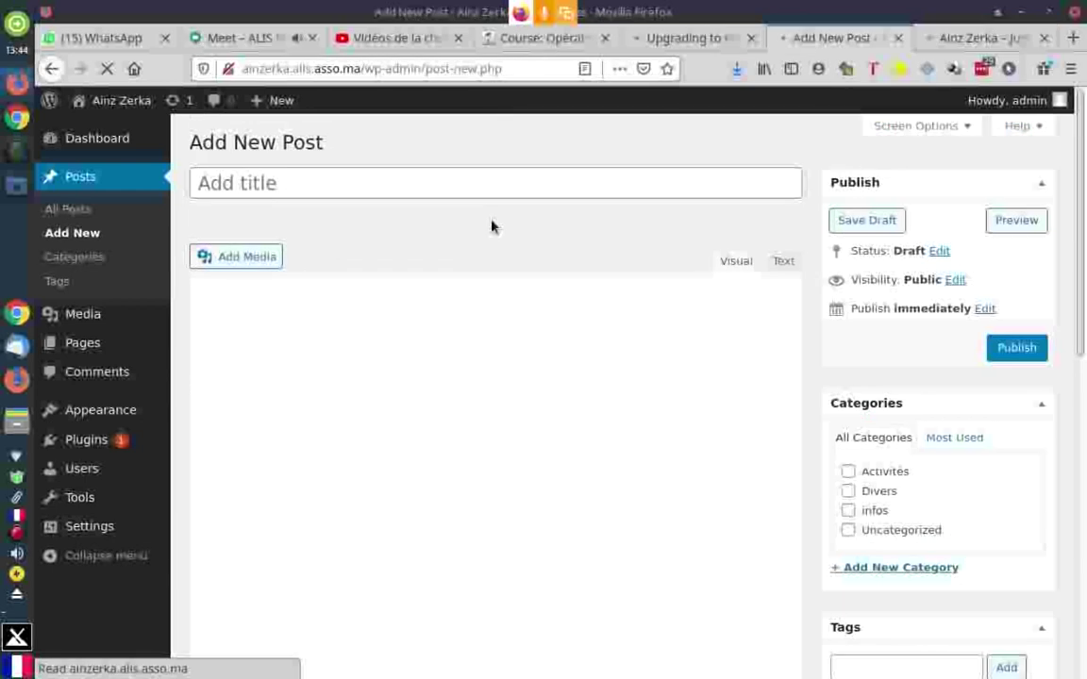
pyautogui.click(271, 189)
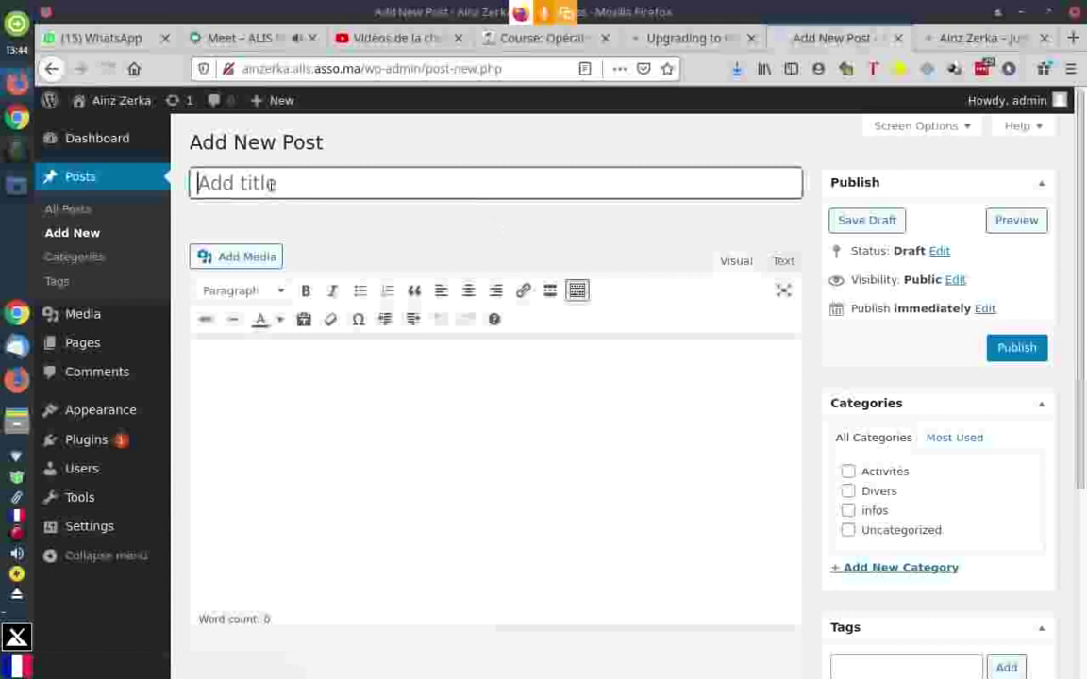
pyautogui.click(278, 365)
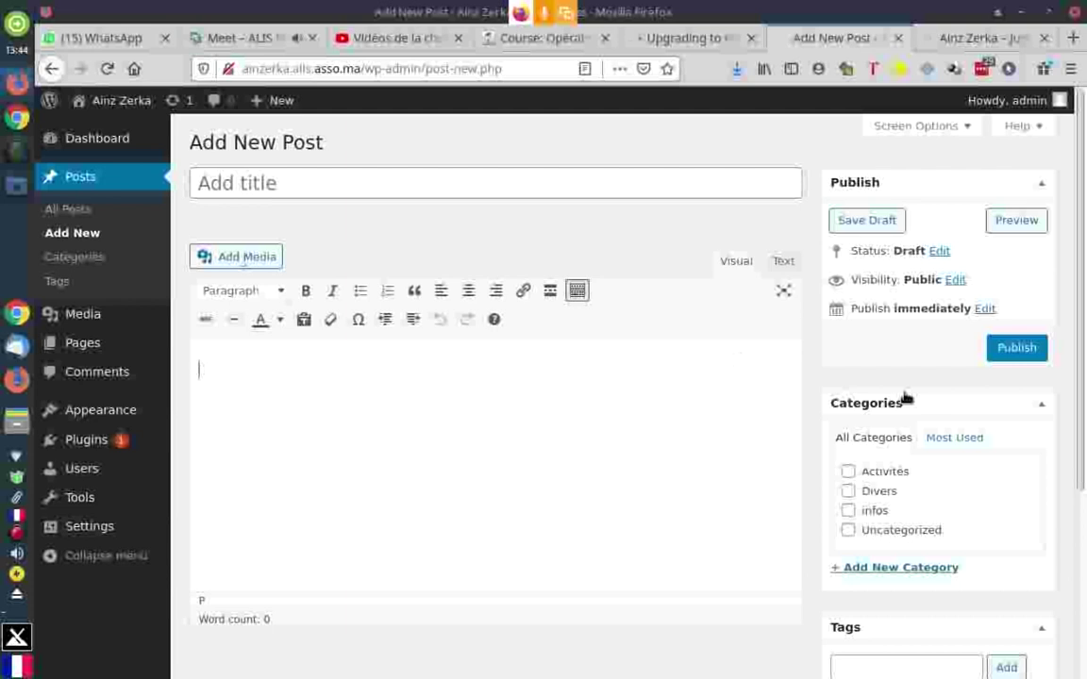
pyautogui.scroll(-5, 904, 397)
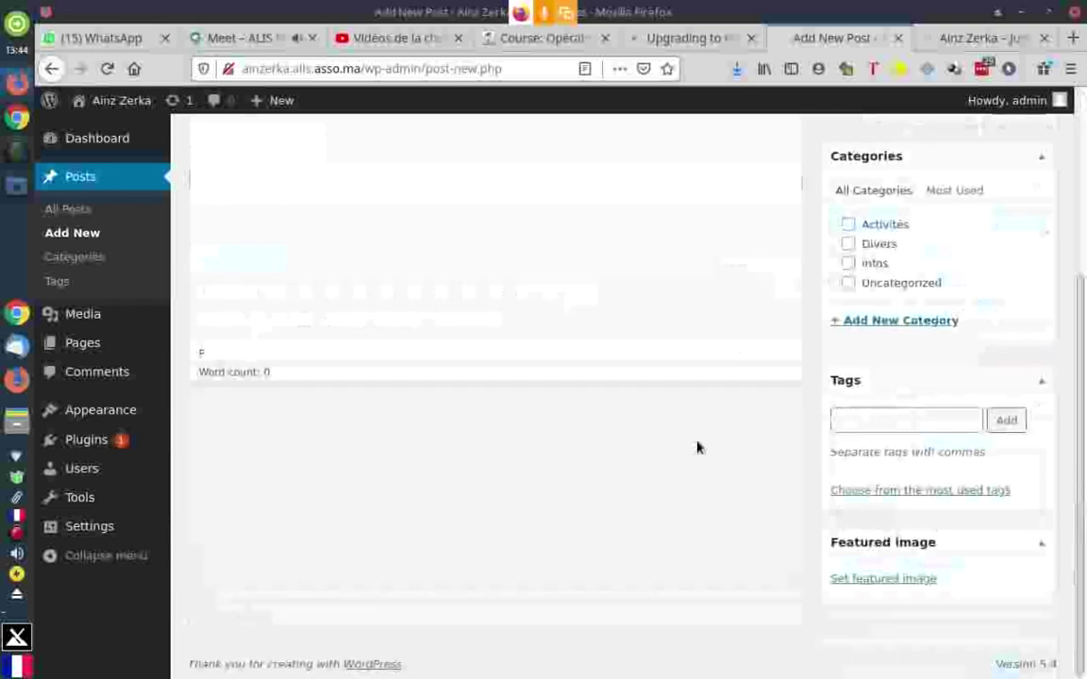
pyautogui.scroll(5, 302, 221)
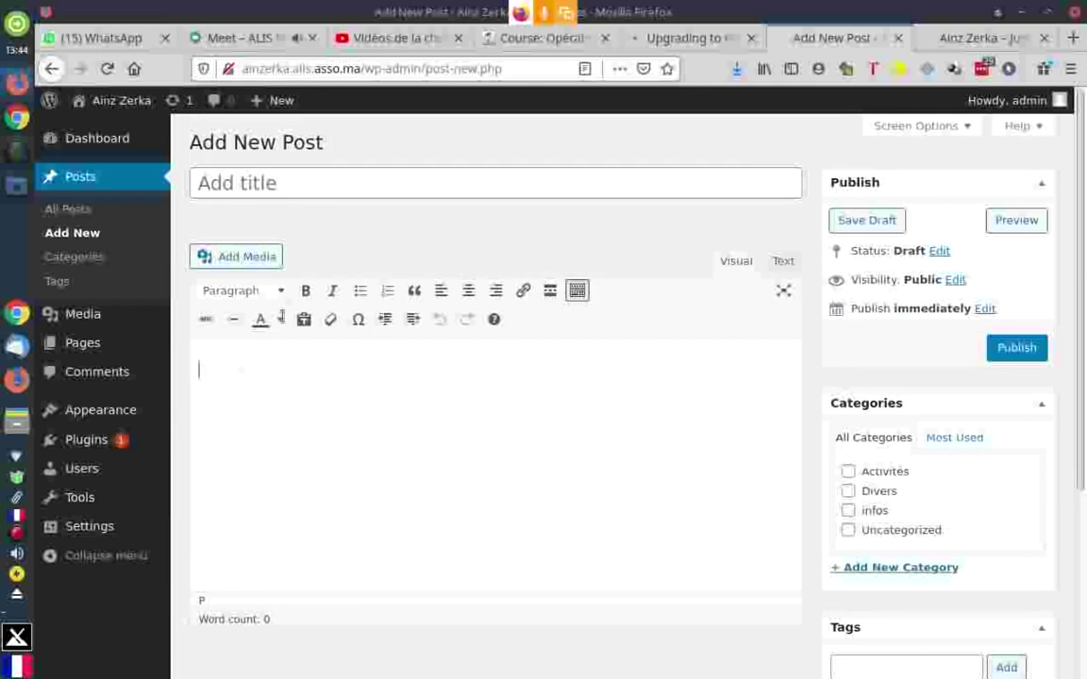
pyautogui.click(847, 471)
# Upload langfr-220px-Tux.svg.png from the Images folder and set it as the new post's featured image
pyautogui.scroll(-1, 877, 402)
pyautogui.scroll(-2, 848, 406)
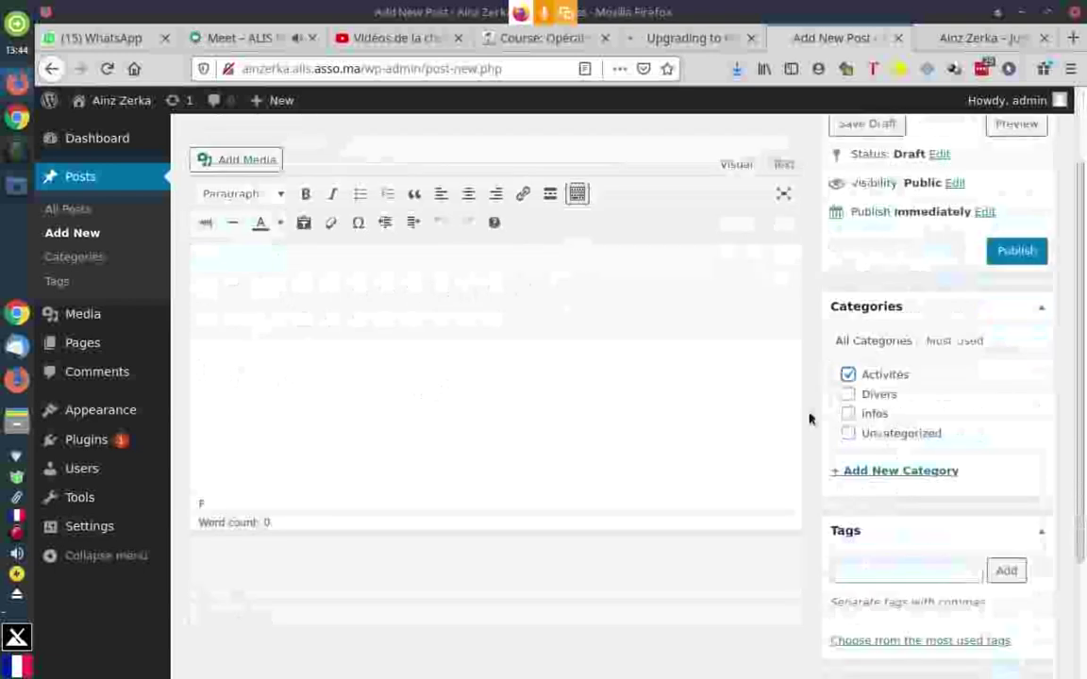
pyautogui.scroll(-3, 809, 419)
pyautogui.scroll(-1, 830, 453)
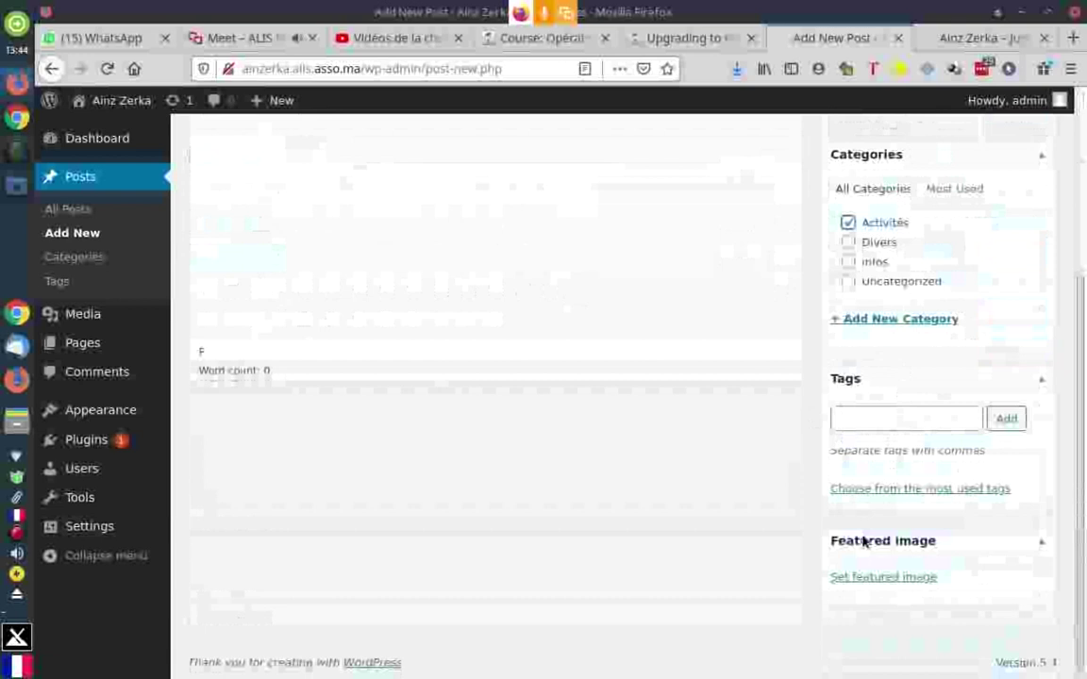
pyautogui.click(866, 579)
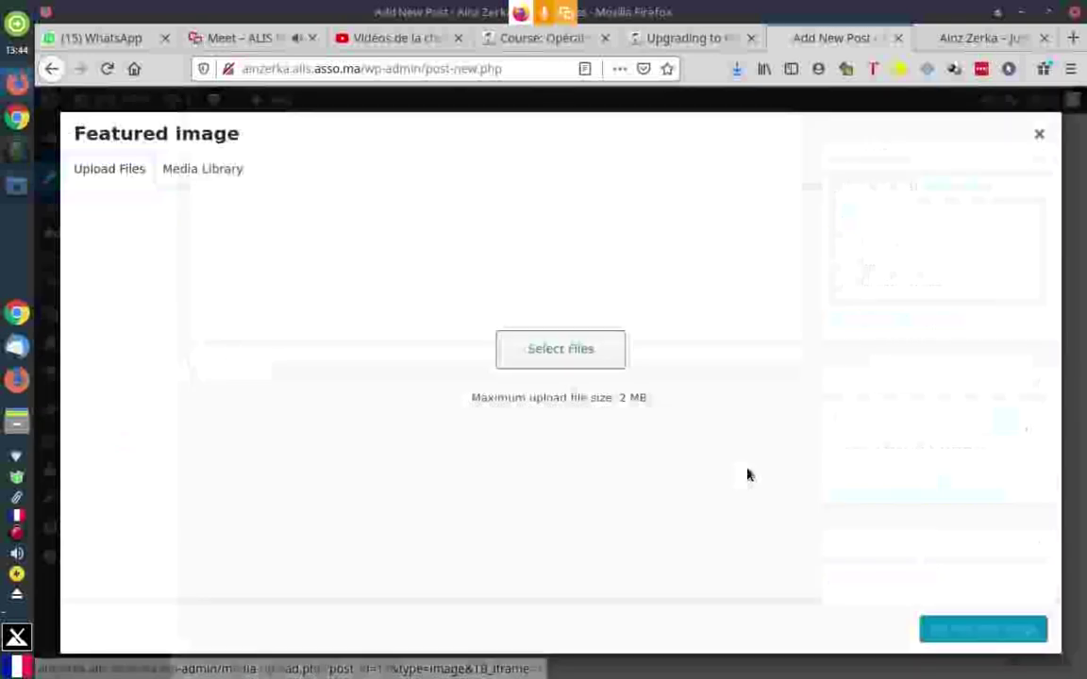
pyautogui.click(220, 171)
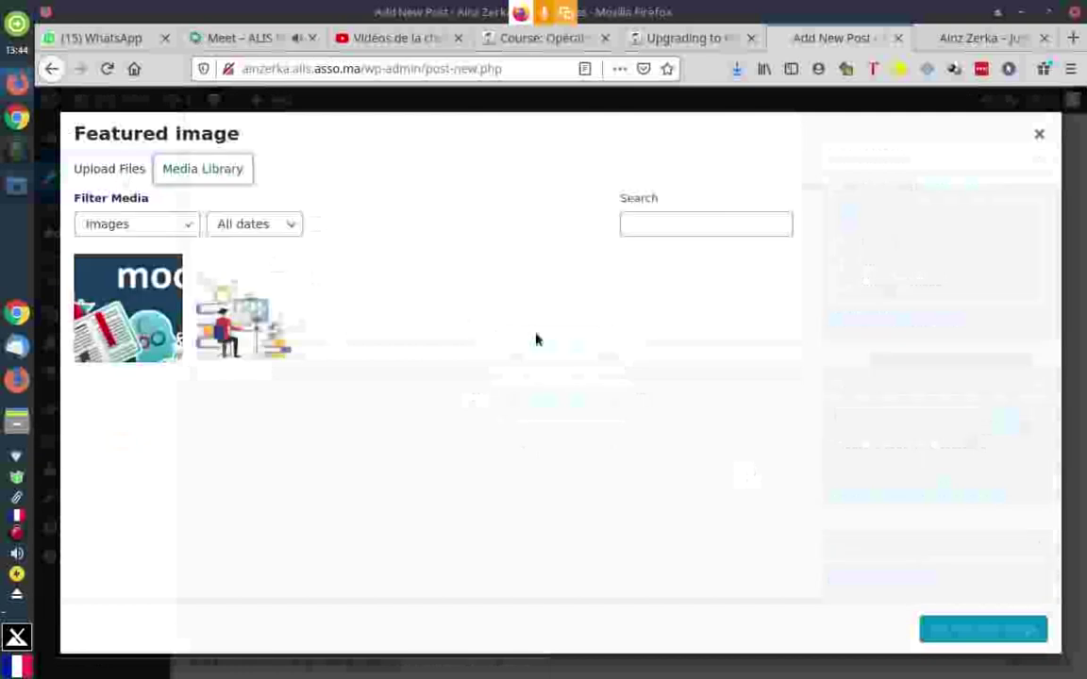
pyautogui.press('Left')
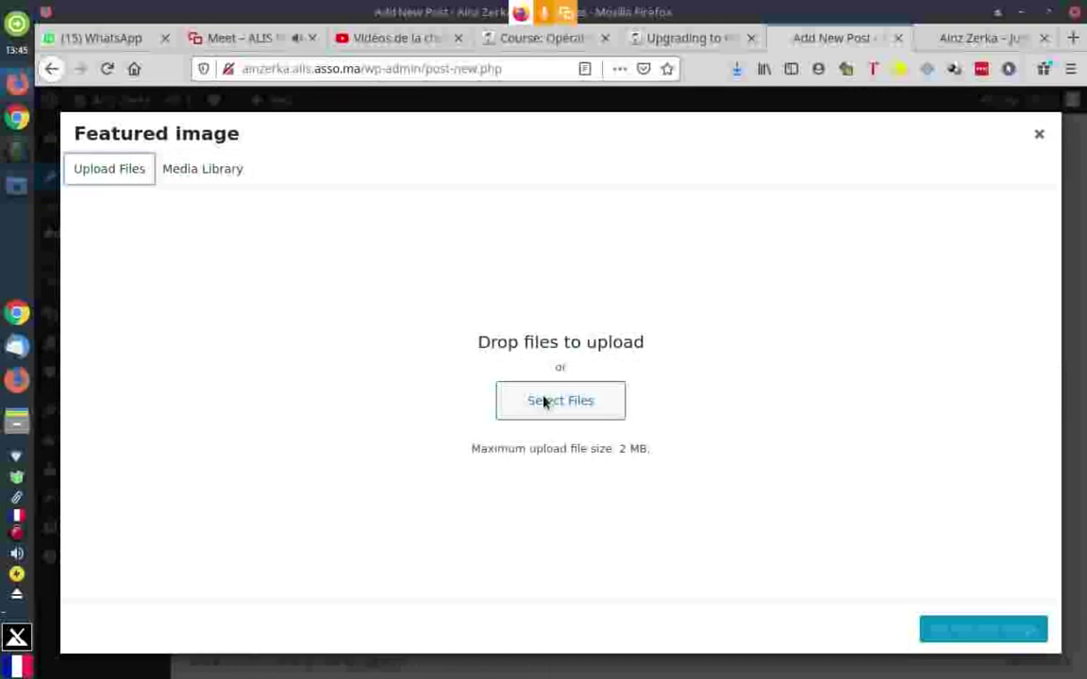
pyautogui.press('Tab')
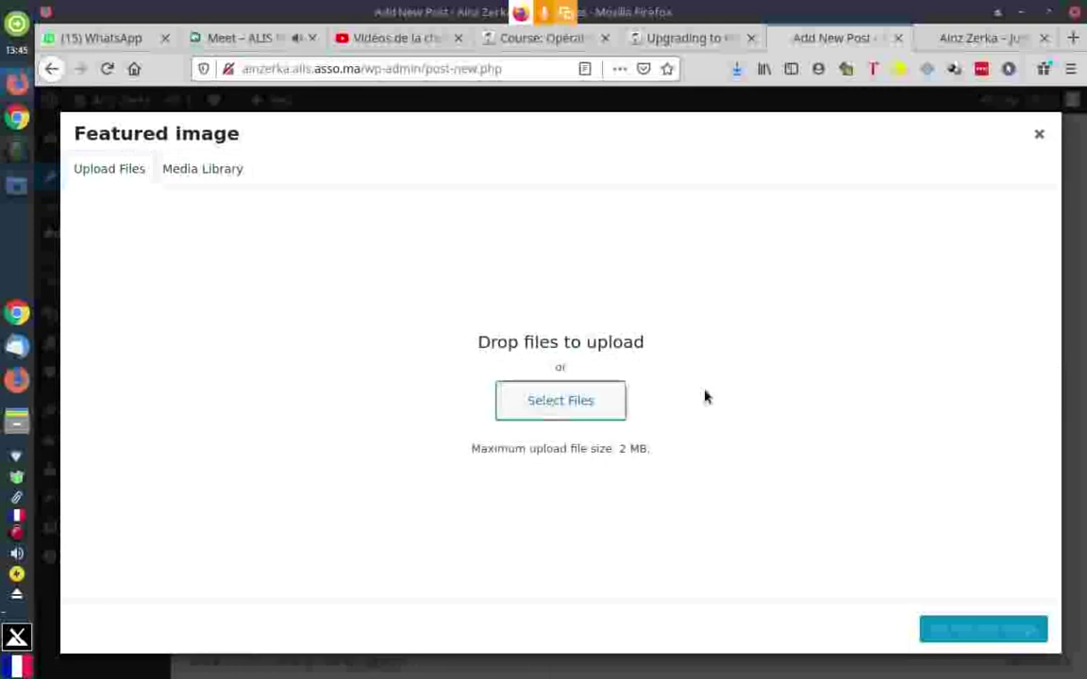
pyautogui.press('Return')
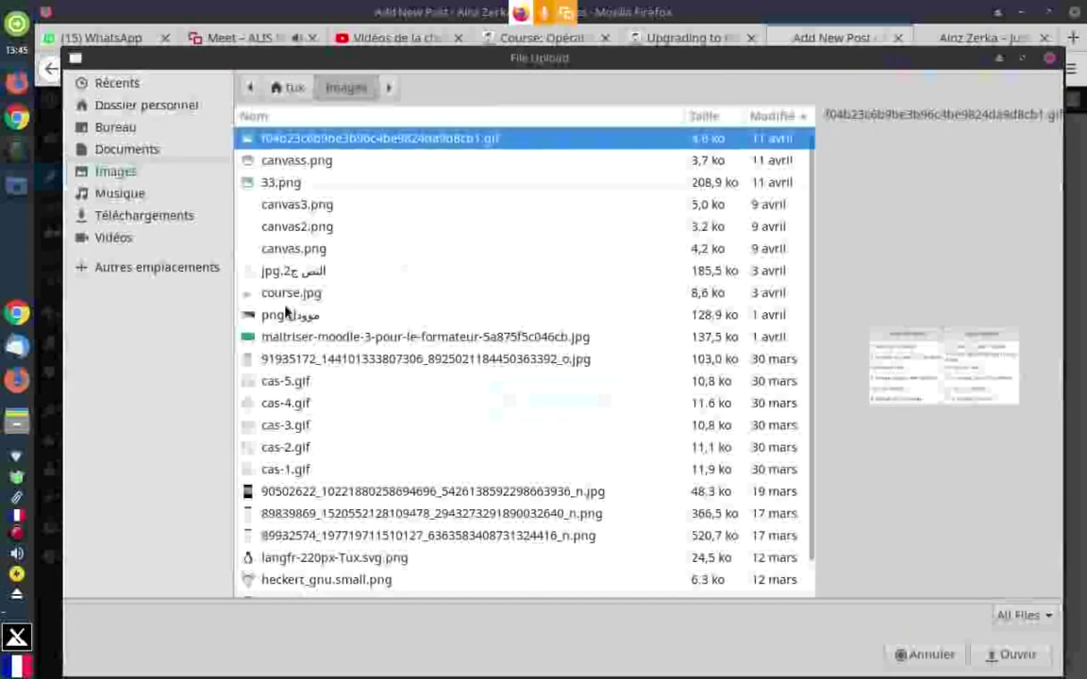
pyautogui.click(282, 317)
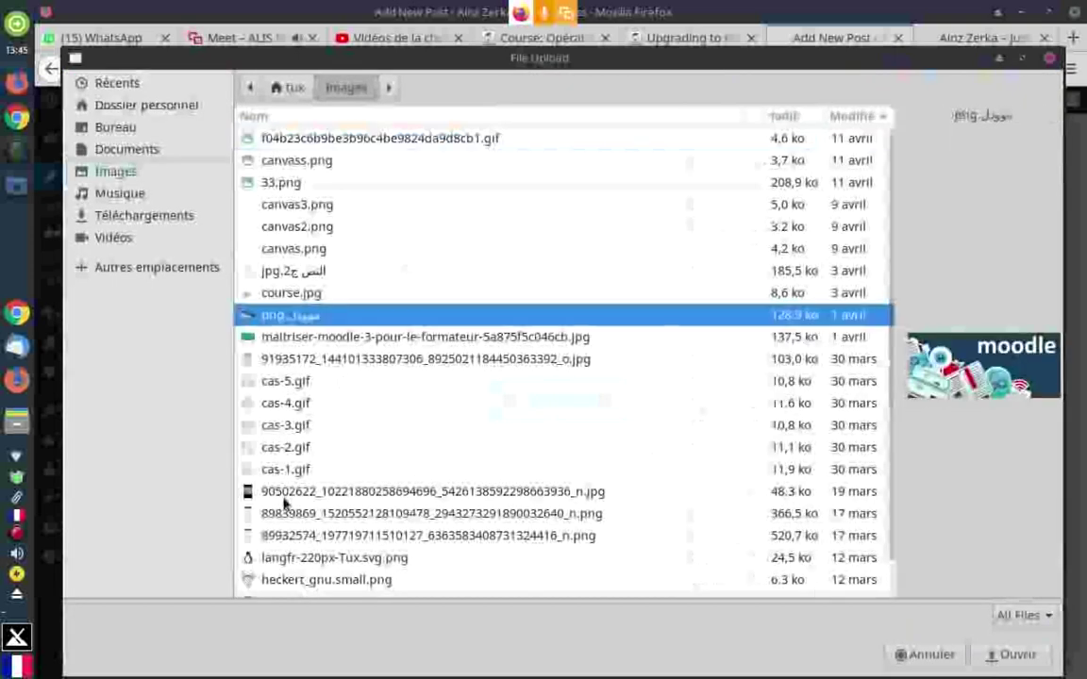
pyautogui.click(281, 562)
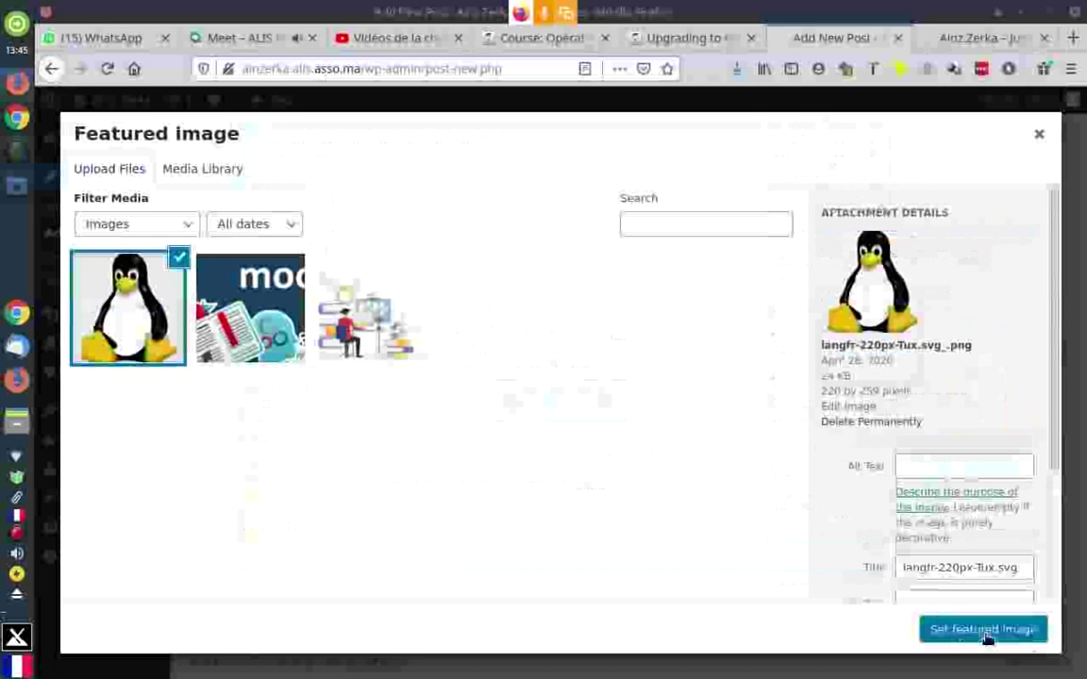
pyautogui.click(987, 638)
# Switch to the public Ainz Zerka site and look over the posts on its home page
pyautogui.scroll(2, 731, 511)
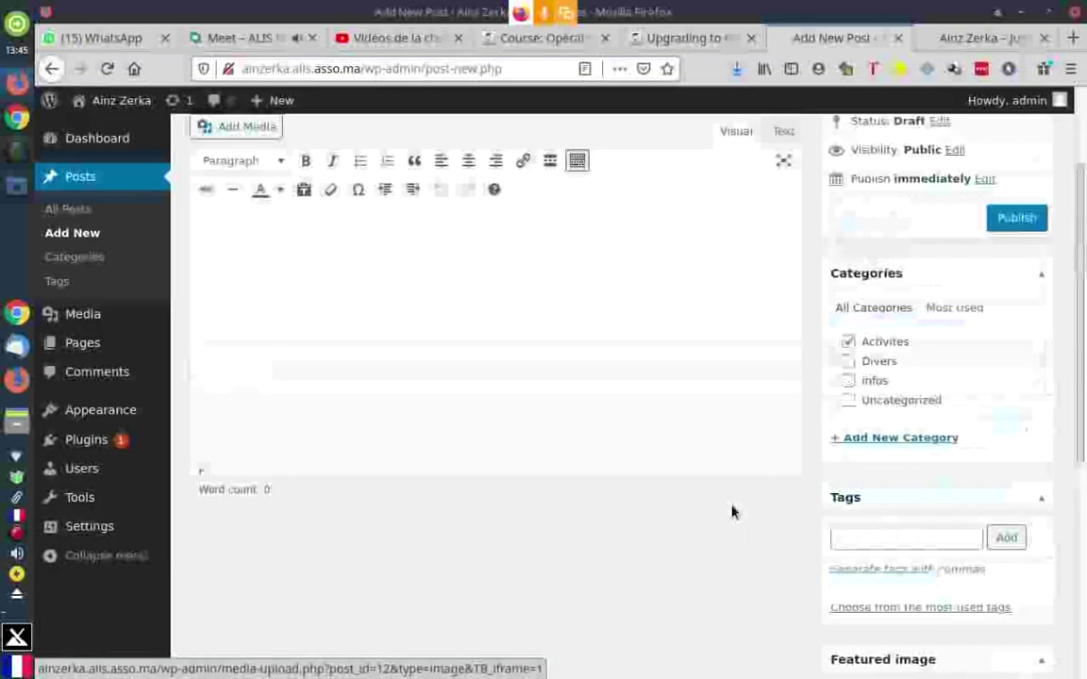
pyautogui.scroll(2, 731, 512)
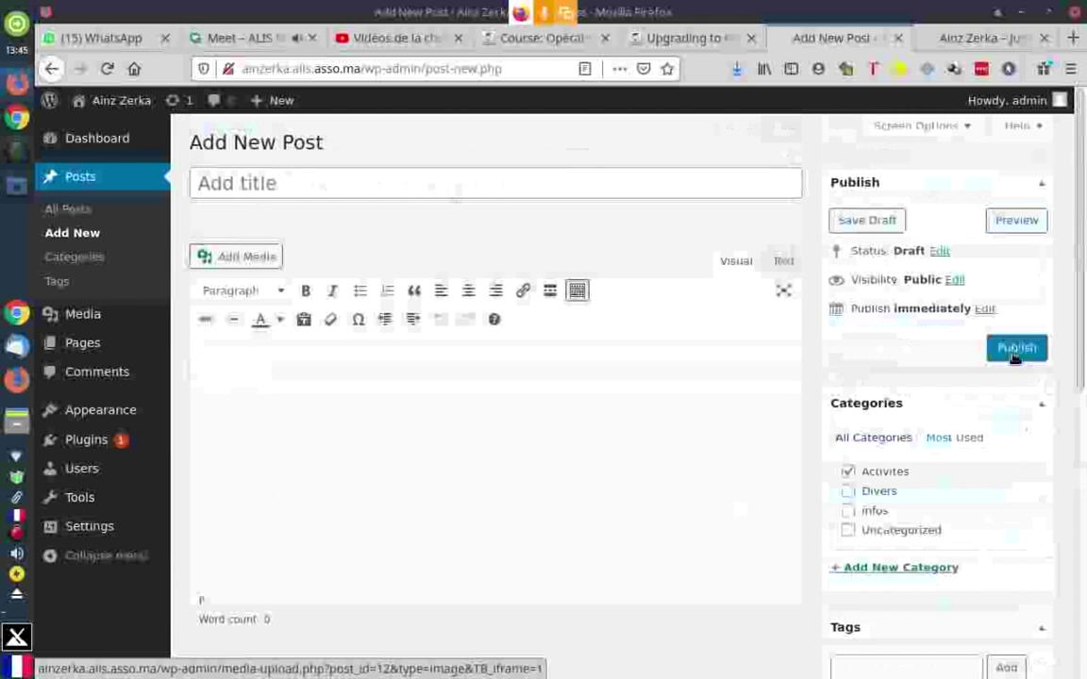
pyautogui.click(957, 39)
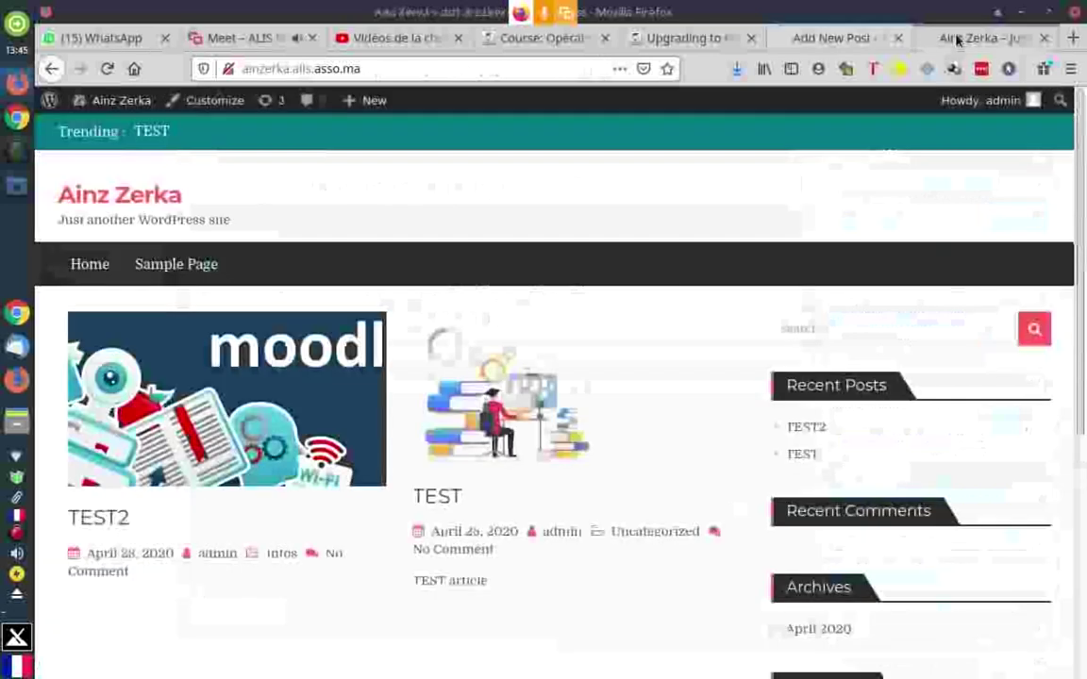
pyautogui.scroll(-1, 251, 363)
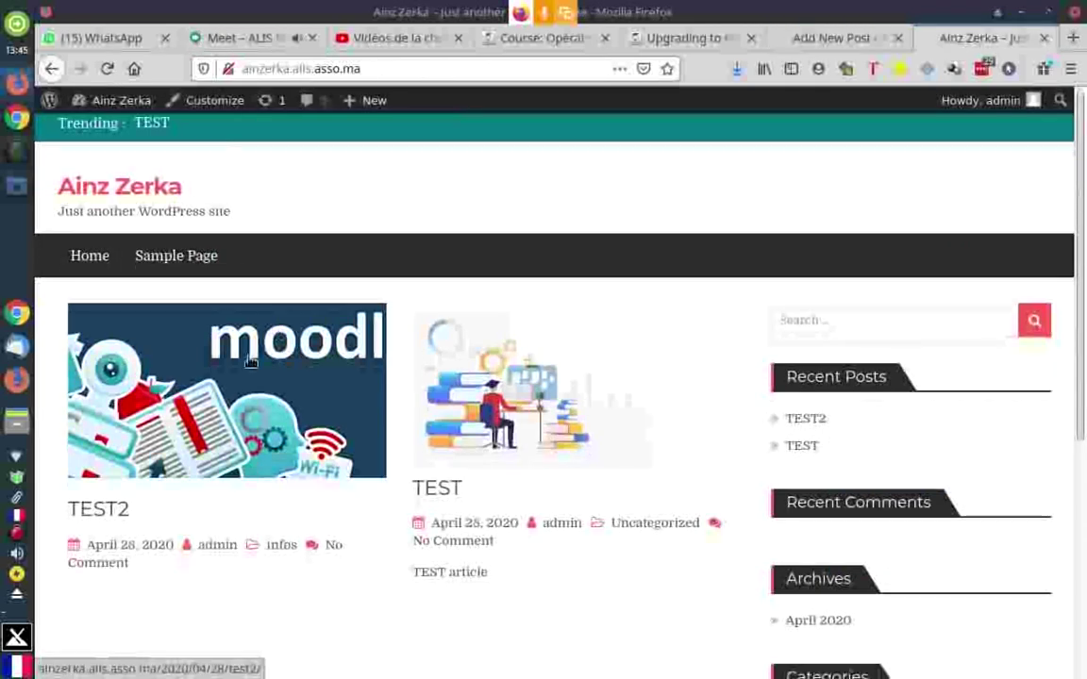
# Examine the thumbnails and category labels of the published posts and the sidebar's category list
pyautogui.scroll(-1, 250, 363)
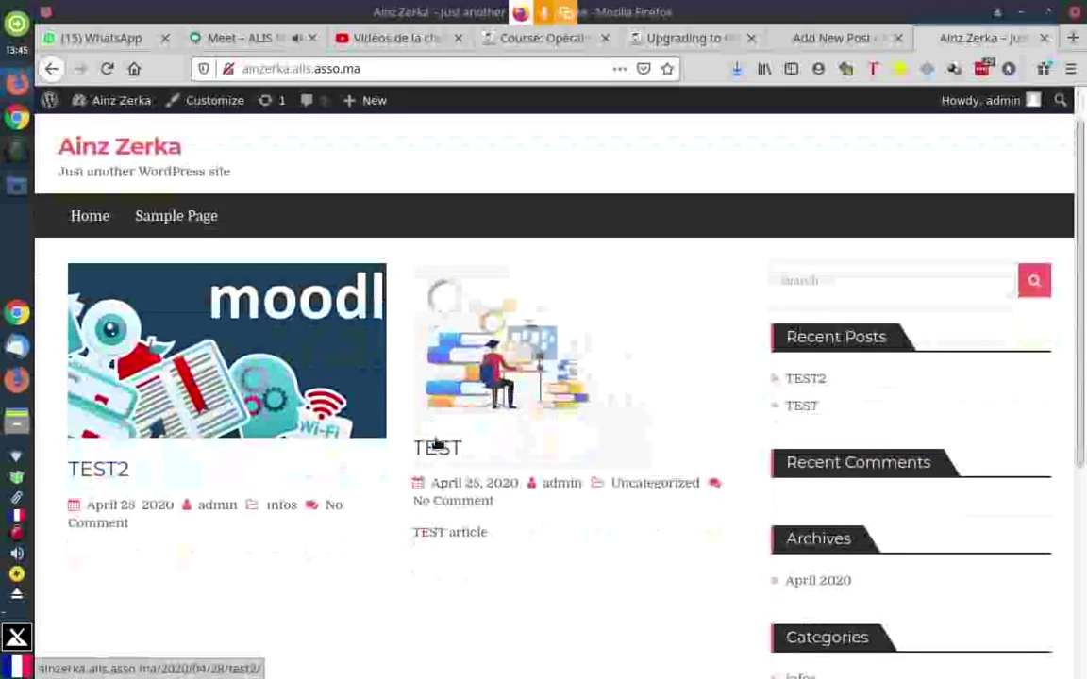
pyautogui.scroll(-3, 462, 408)
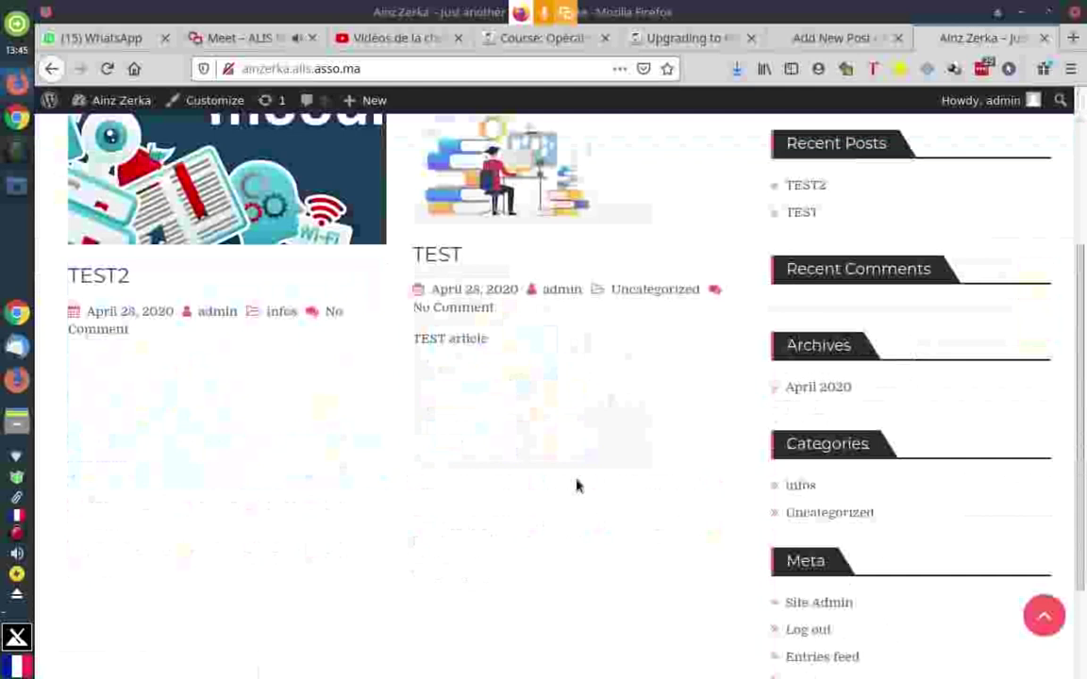
pyautogui.scroll(2, 577, 486)
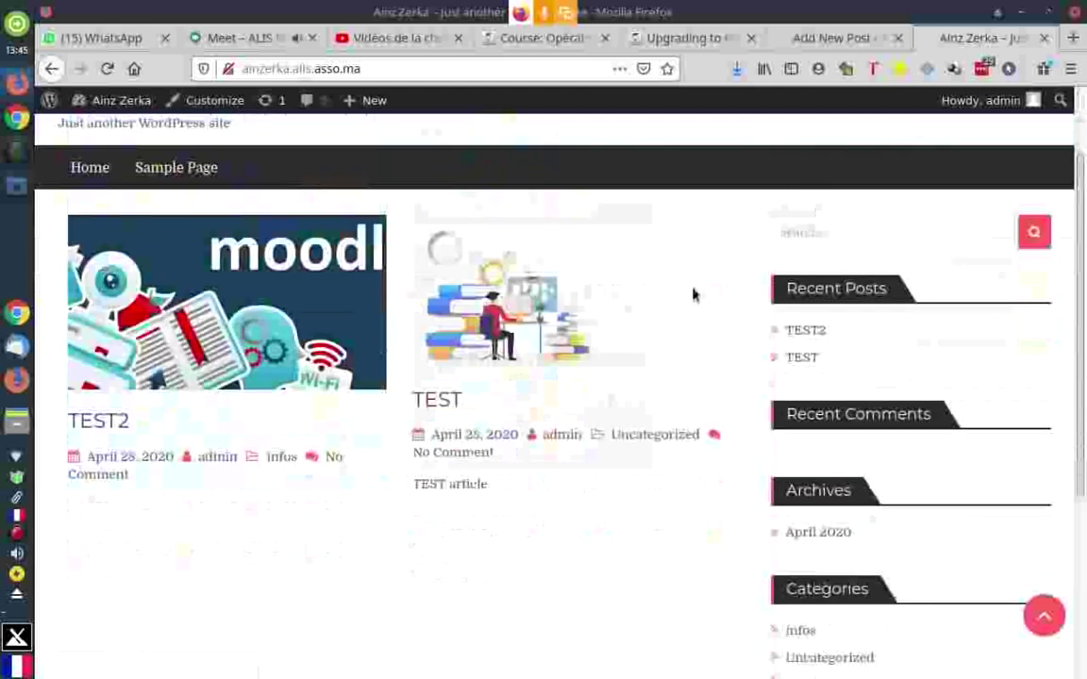
# Return to the unpublished new post and place the cursor in its empty body
pyautogui.click(803, 42)
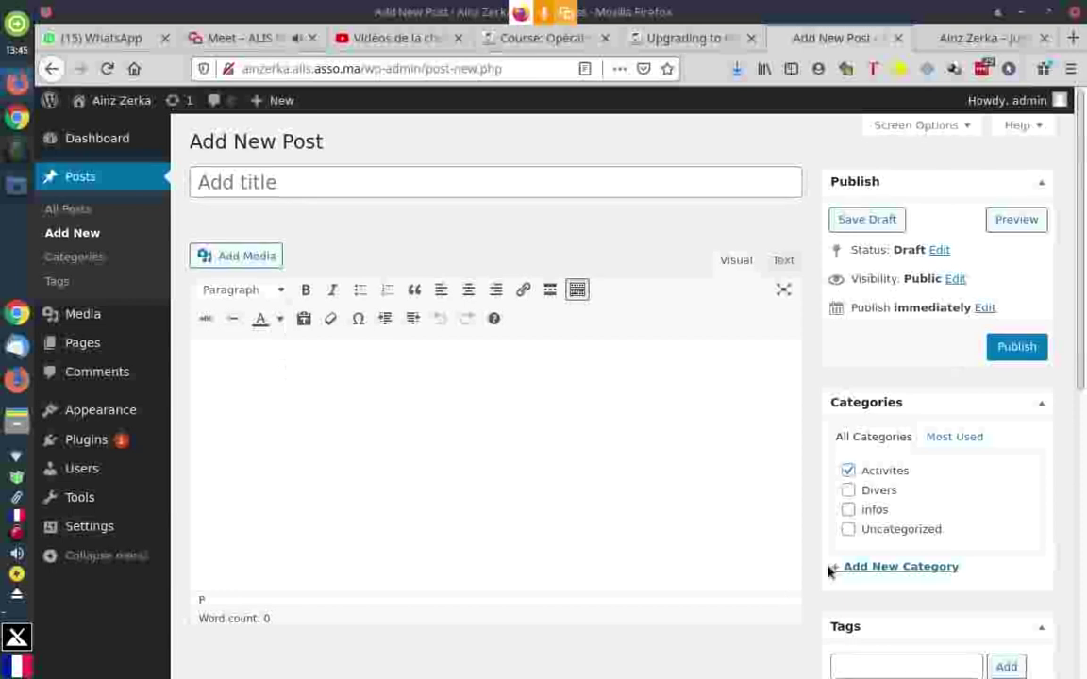
pyautogui.scroll(-3, 849, 574)
pyautogui.scroll(2, 533, 338)
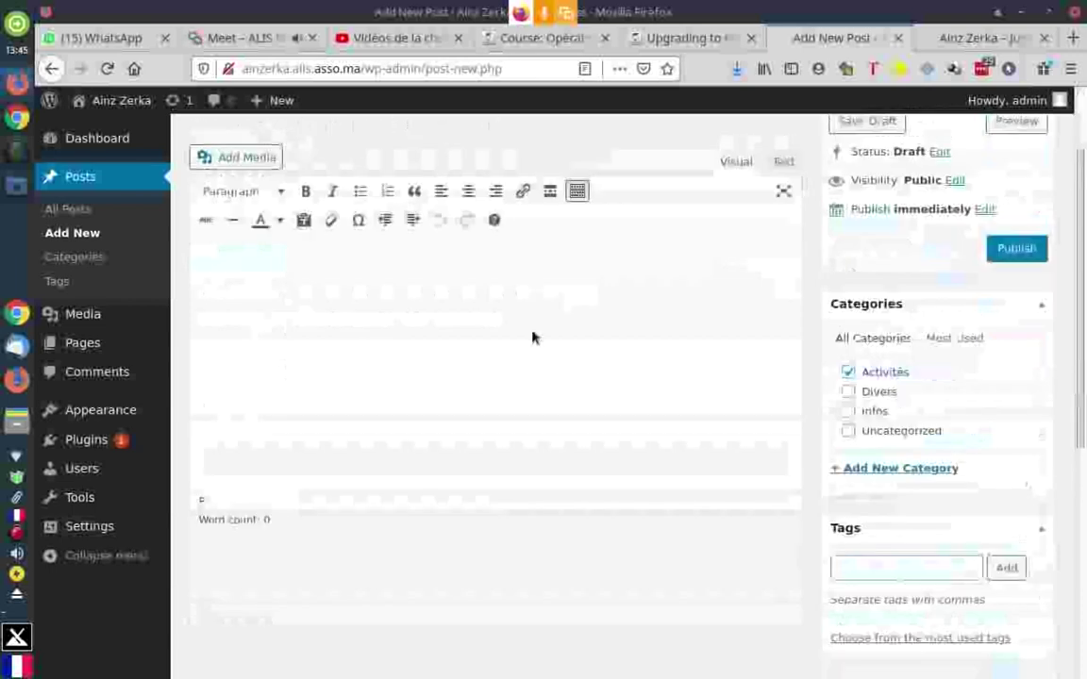
pyautogui.click(242, 274)
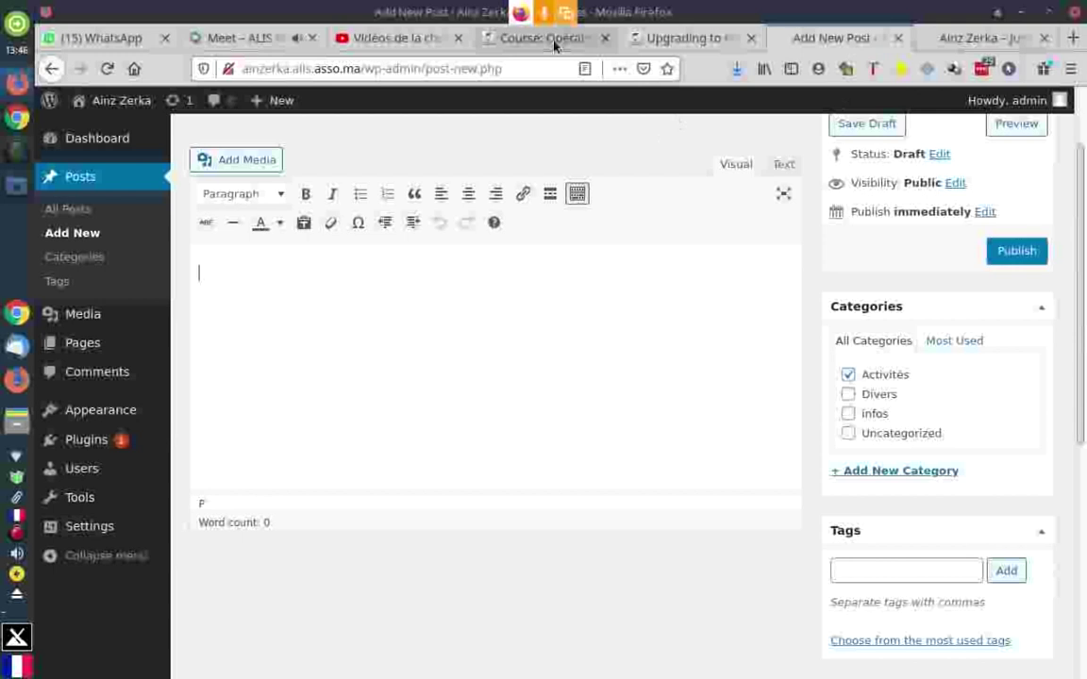
# Switch to the Opératrice Informatique course page and look through its Travail 1 to Travail 3 sections
pyautogui.click(497, 36)
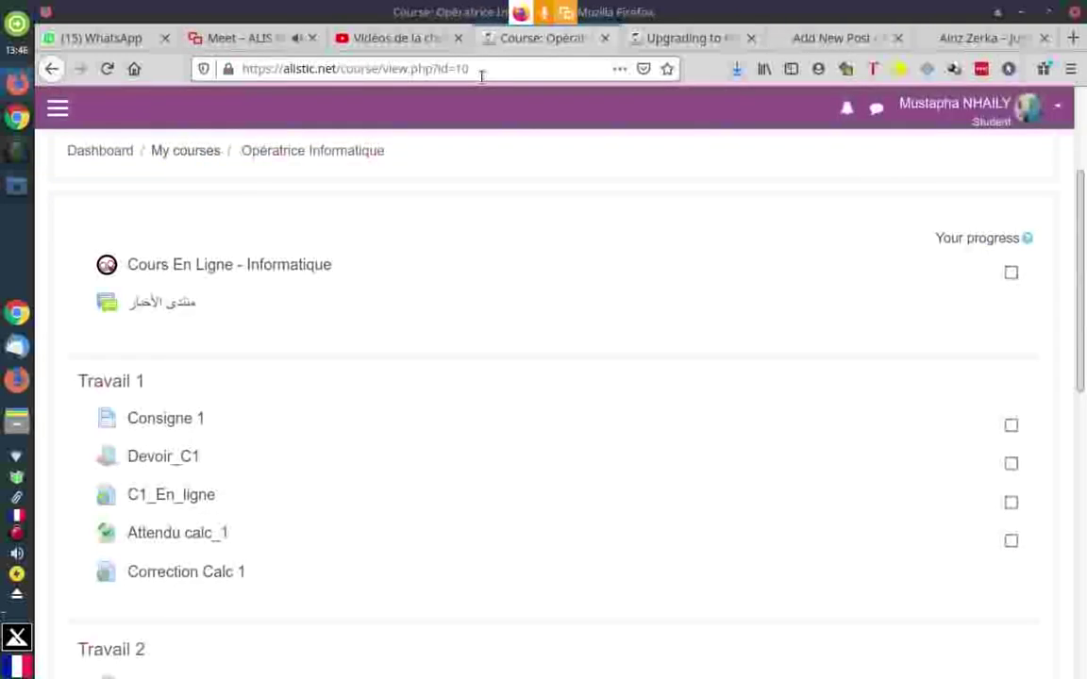
pyautogui.scroll(-3, 479, 223)
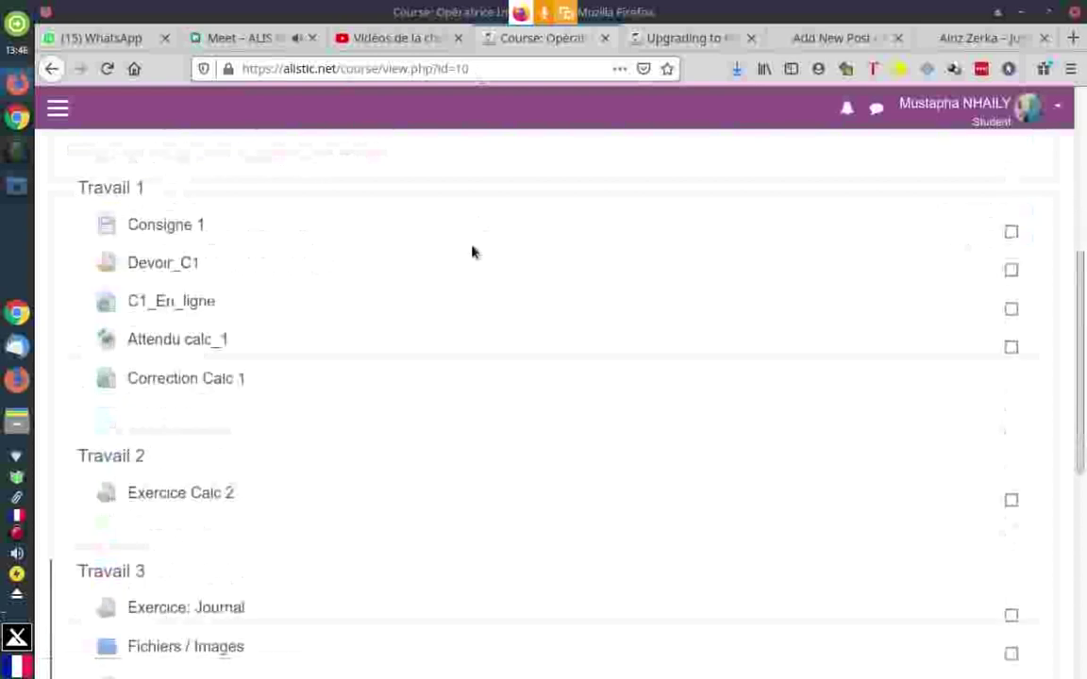
pyautogui.scroll(3, 472, 251)
pyautogui.scroll(-4, 472, 251)
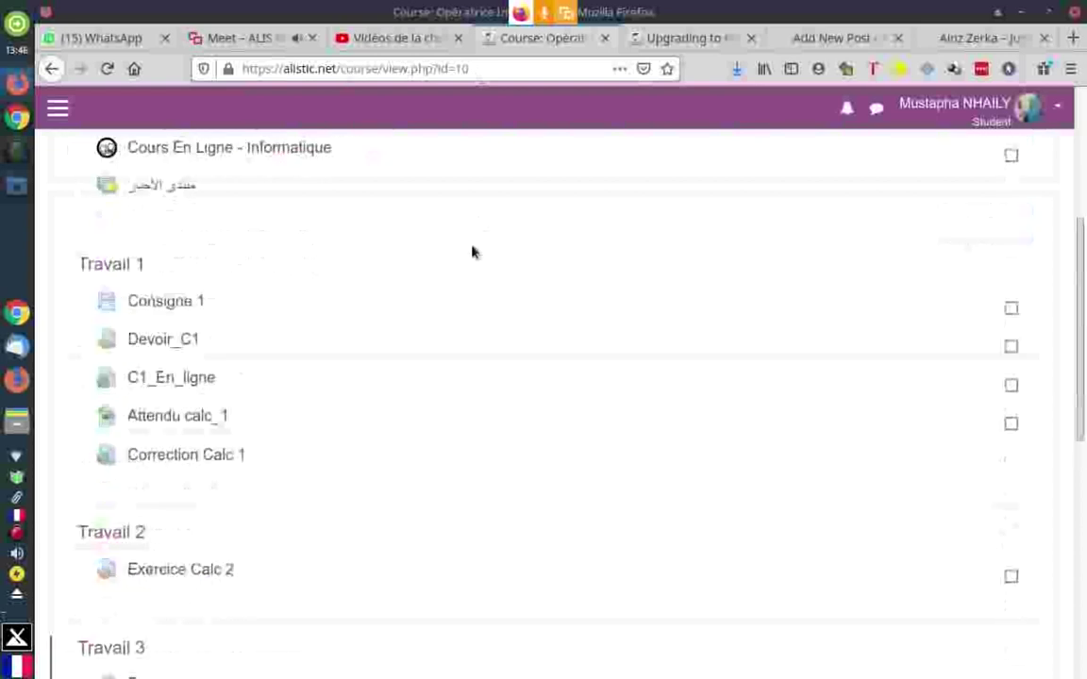
pyautogui.scroll(-1, 471, 251)
pyautogui.scroll(-1, 471, 251)
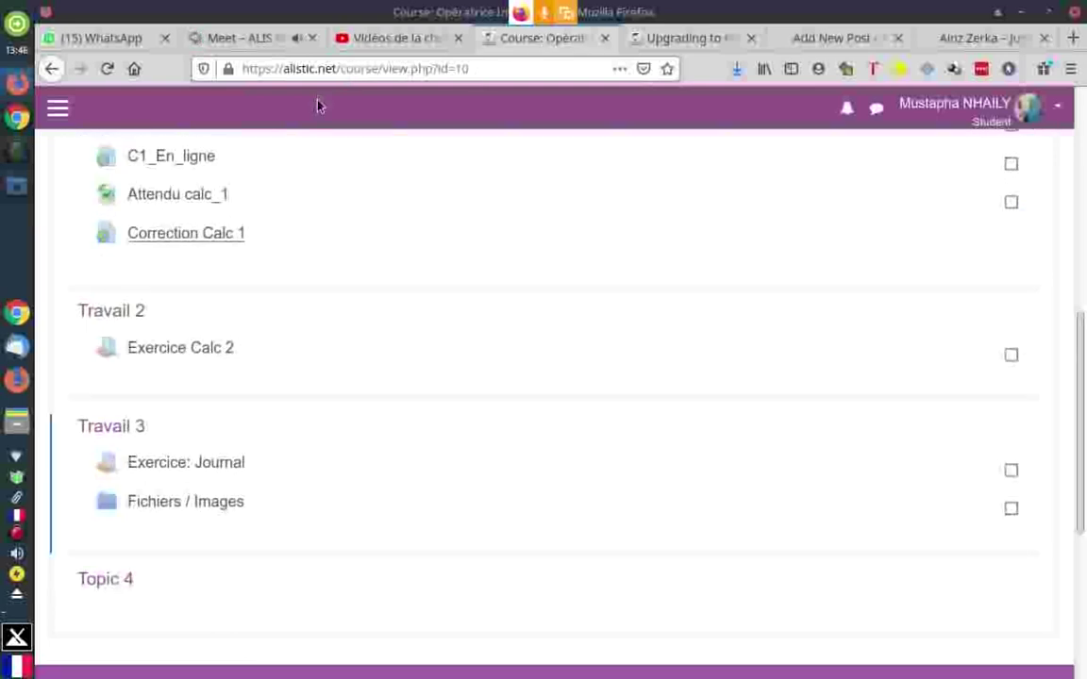
pyautogui.scroll(-1, 372, 267)
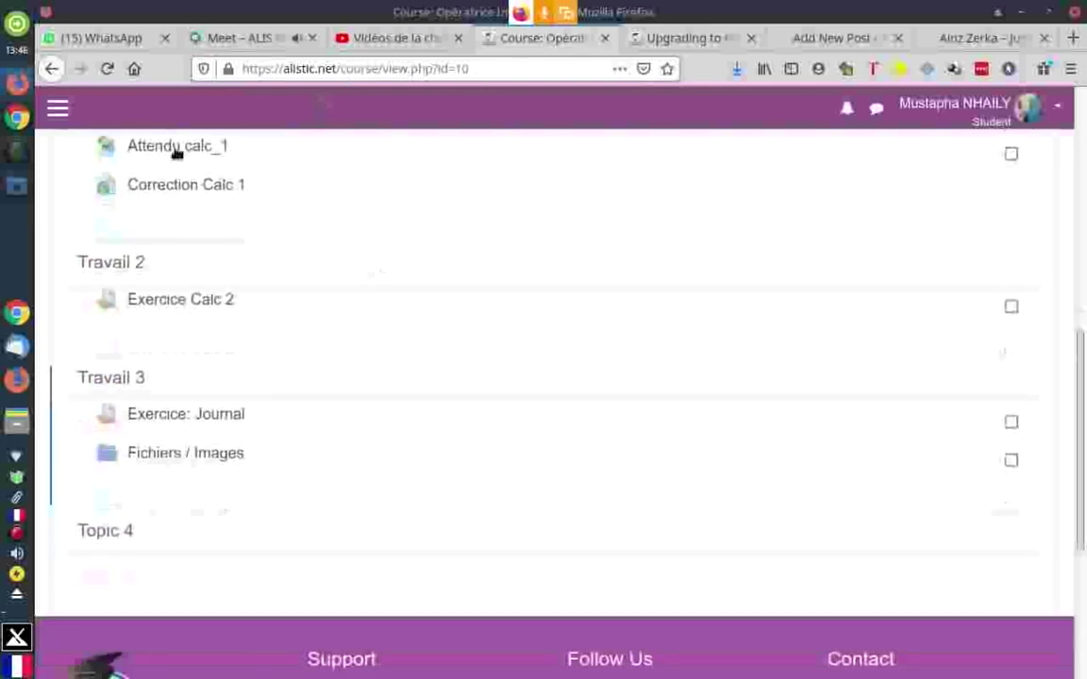
pyautogui.scroll(-2, 382, 303)
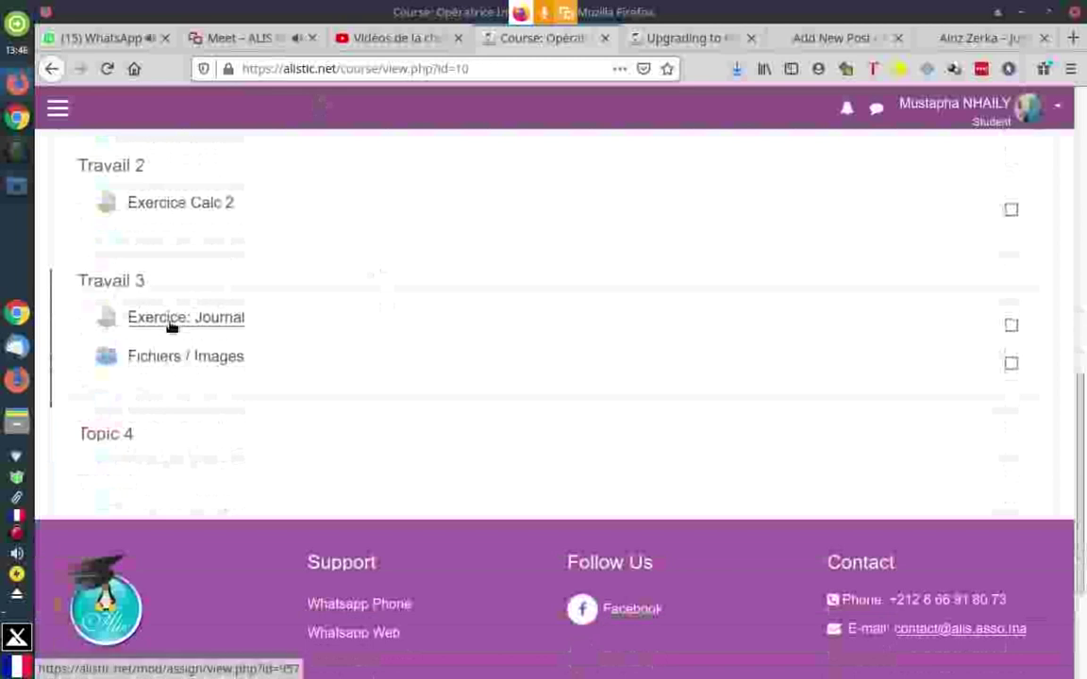
# Open the Exercice: Journal assignment in a new tab and the Fichiers / Images folder in the course tab
pyautogui.rightClick(172, 326)
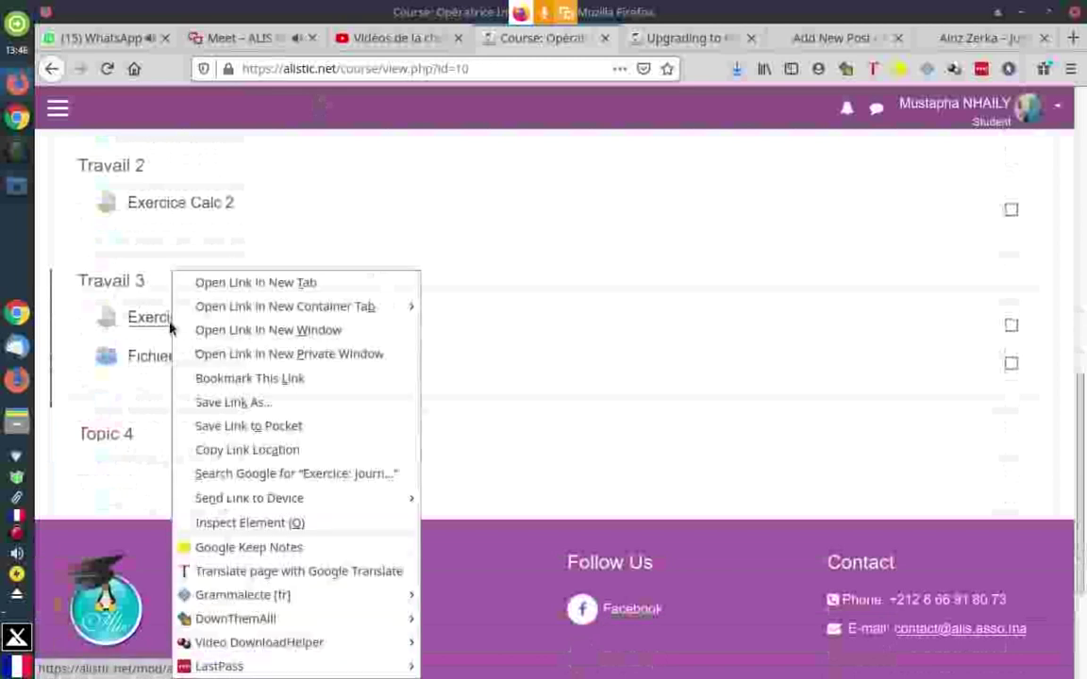
pyautogui.click(247, 282)
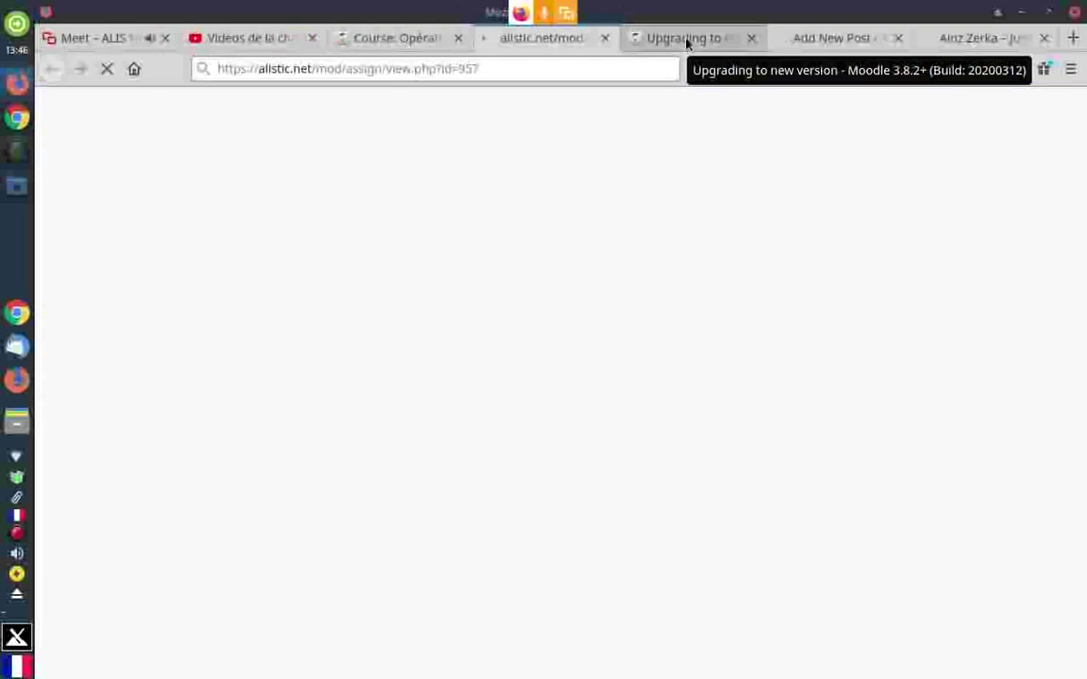
pyautogui.click(571, 237)
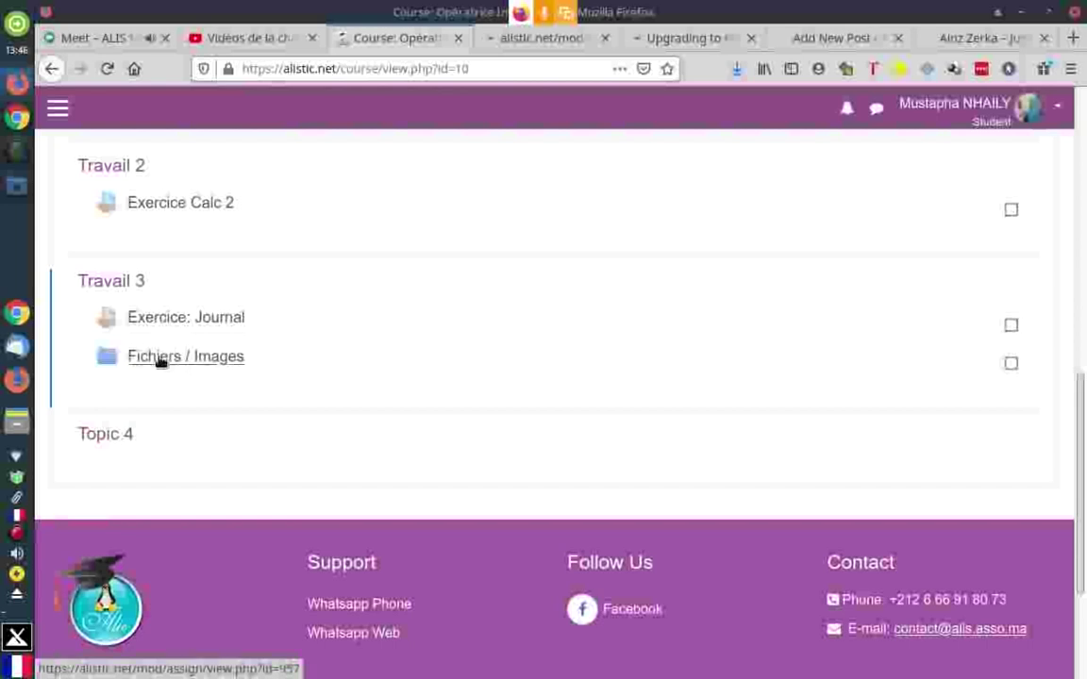
pyautogui.click(531, 359)
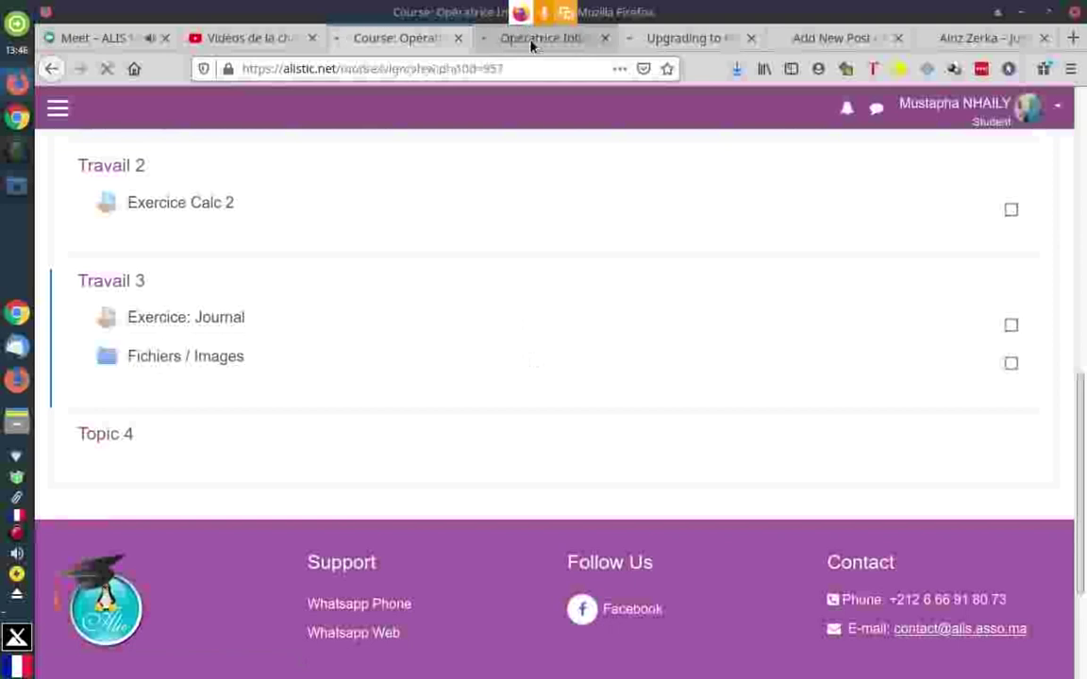
# Read the Exercice: Journal assignment and open its attachment resultat-journal-4-pages.pdf with qpdfview
pyautogui.click(531, 42)
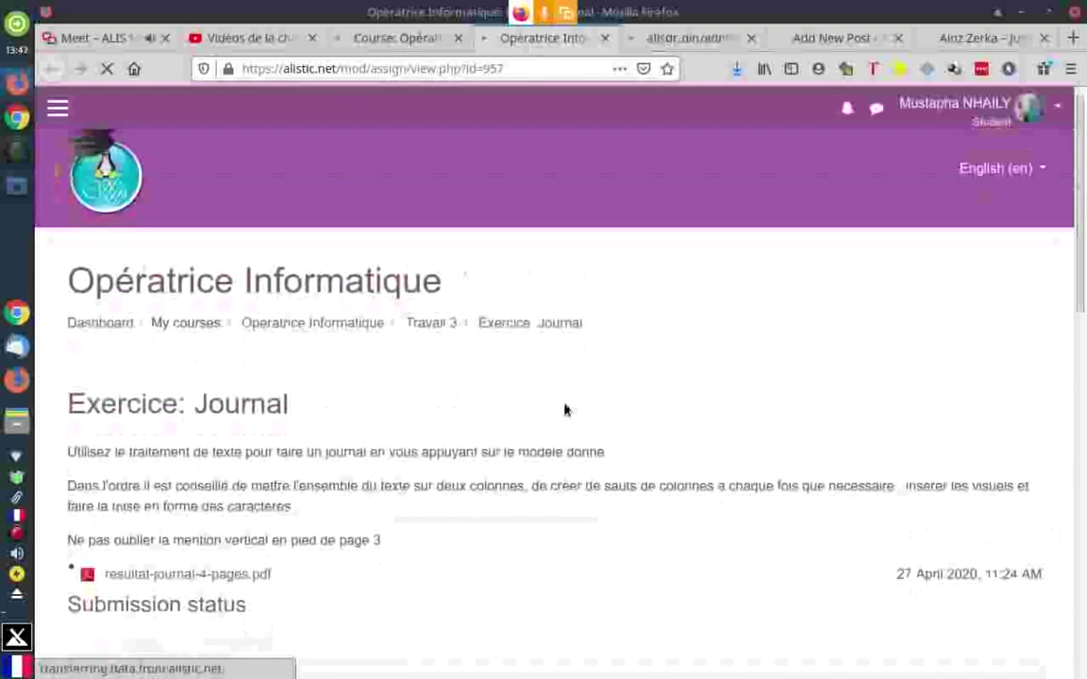
pyautogui.scroll(-3, 564, 409)
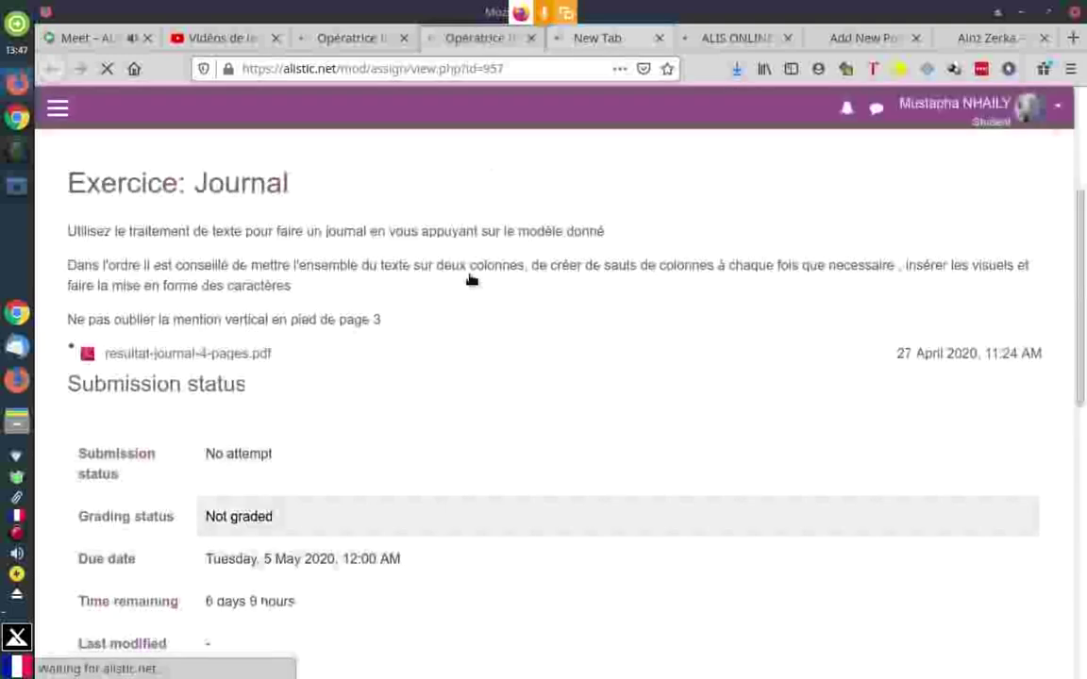
pyautogui.scroll(-5, 471, 279)
pyautogui.scroll(6, 471, 279)
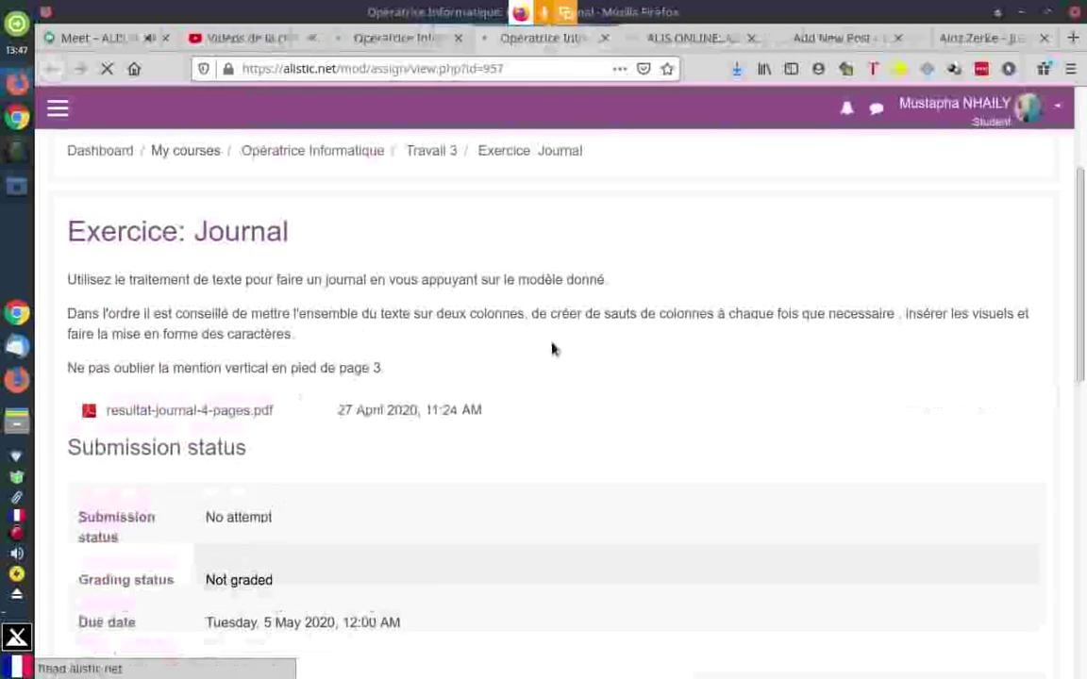
pyautogui.scroll(-2, 553, 350)
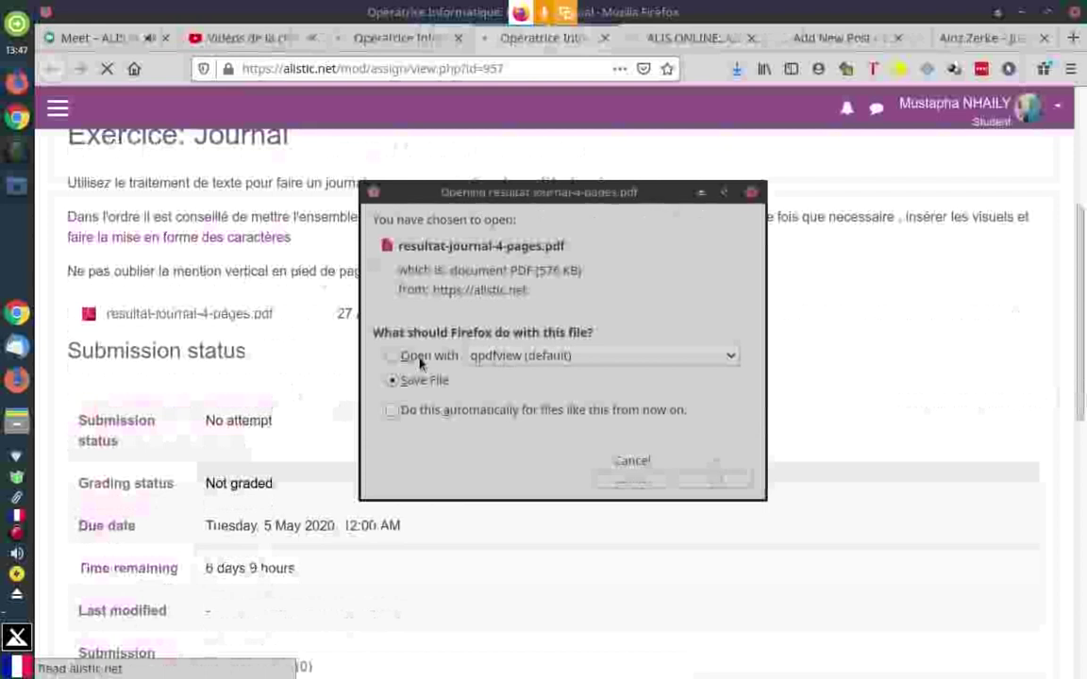
pyautogui.click(421, 358)
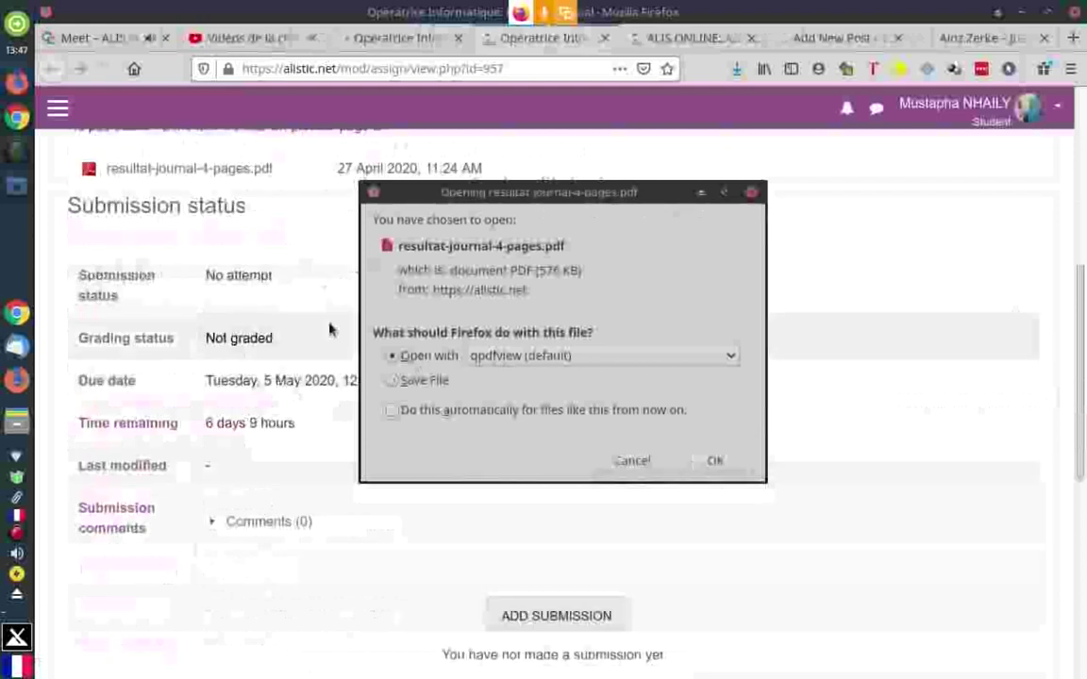
pyautogui.press('Return')
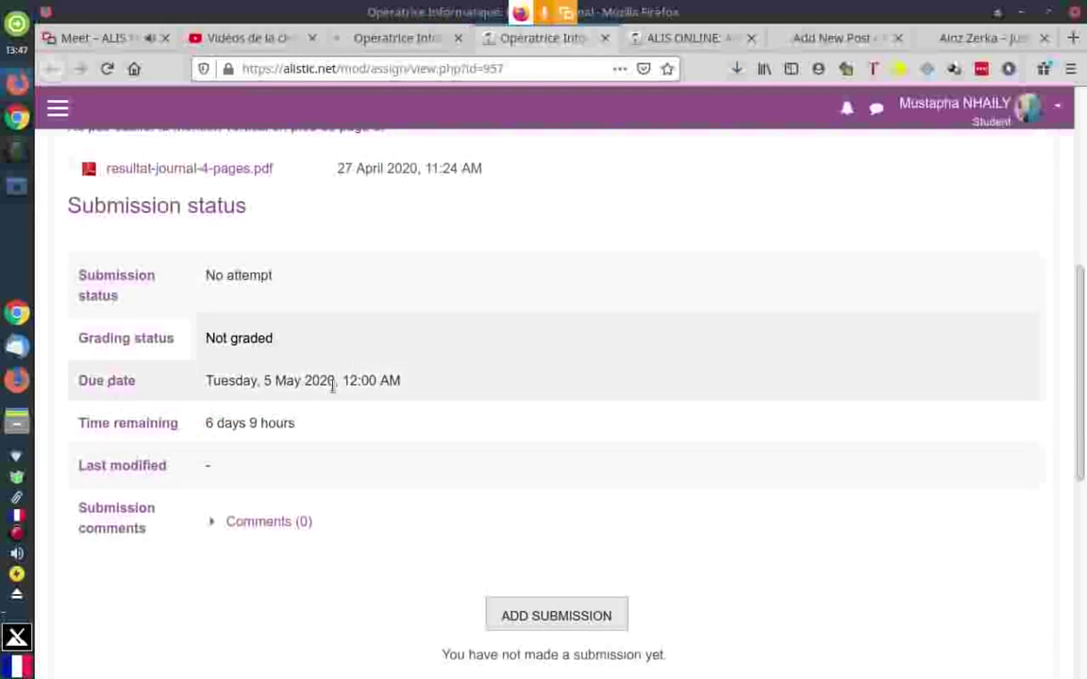
# Switch to the Fichiers / Images folder and look through the ex-006-echo-image files, including ex-006-echo-texte.txt
pyautogui.scroll(2, 499, 438)
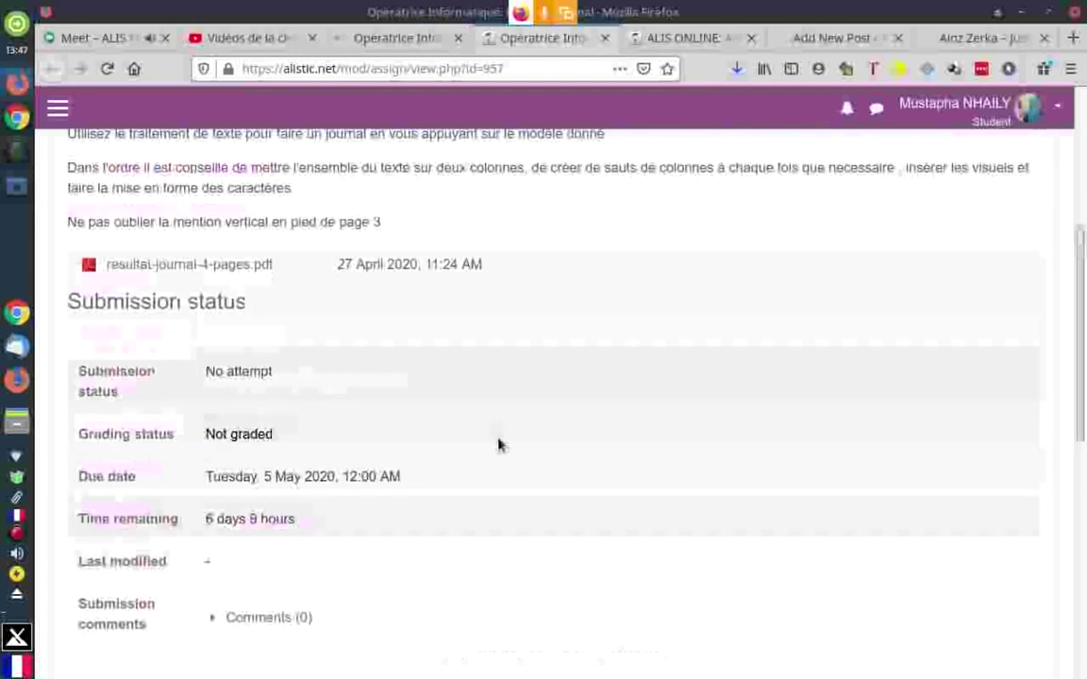
pyautogui.scroll(3, 499, 444)
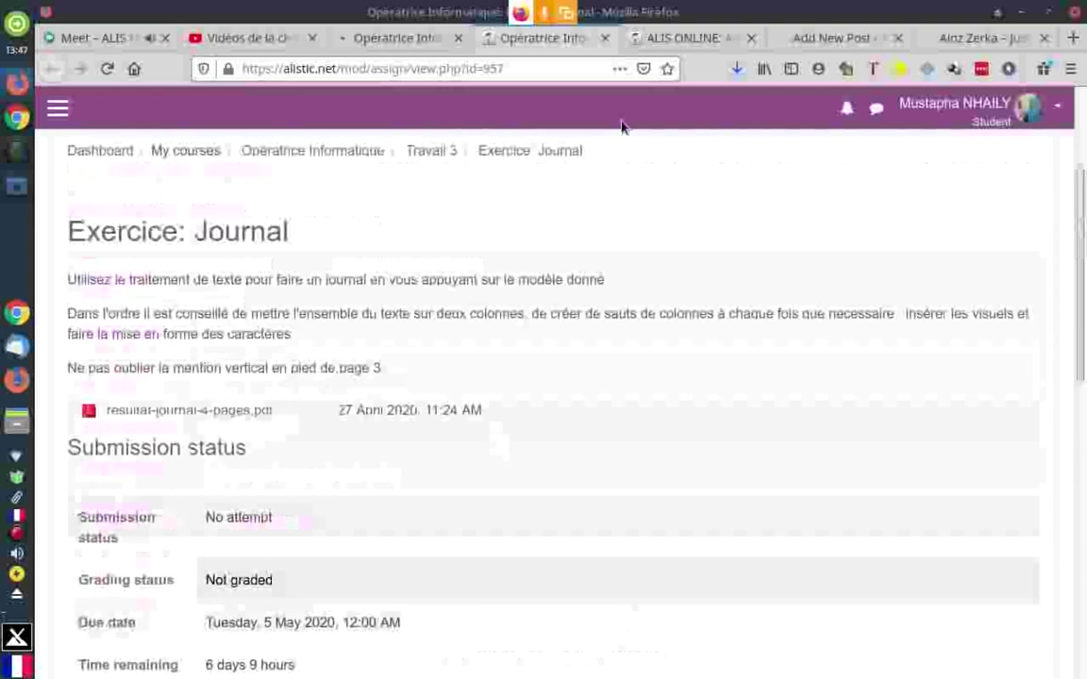
pyautogui.click(392, 39)
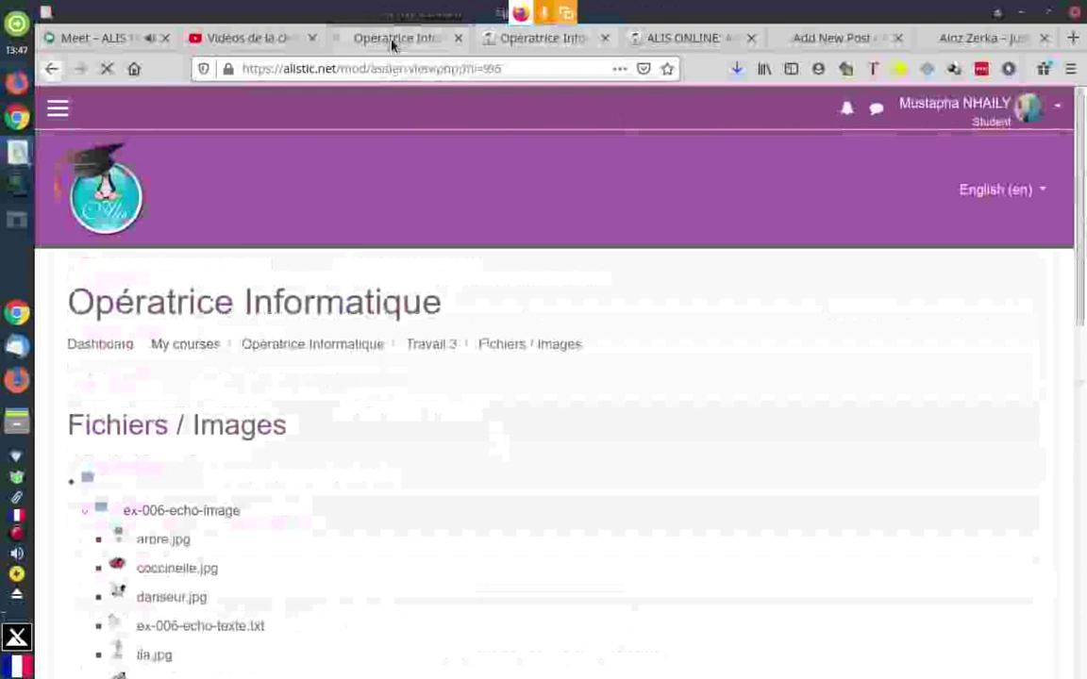
pyautogui.hotkey('alt', 'Tab')
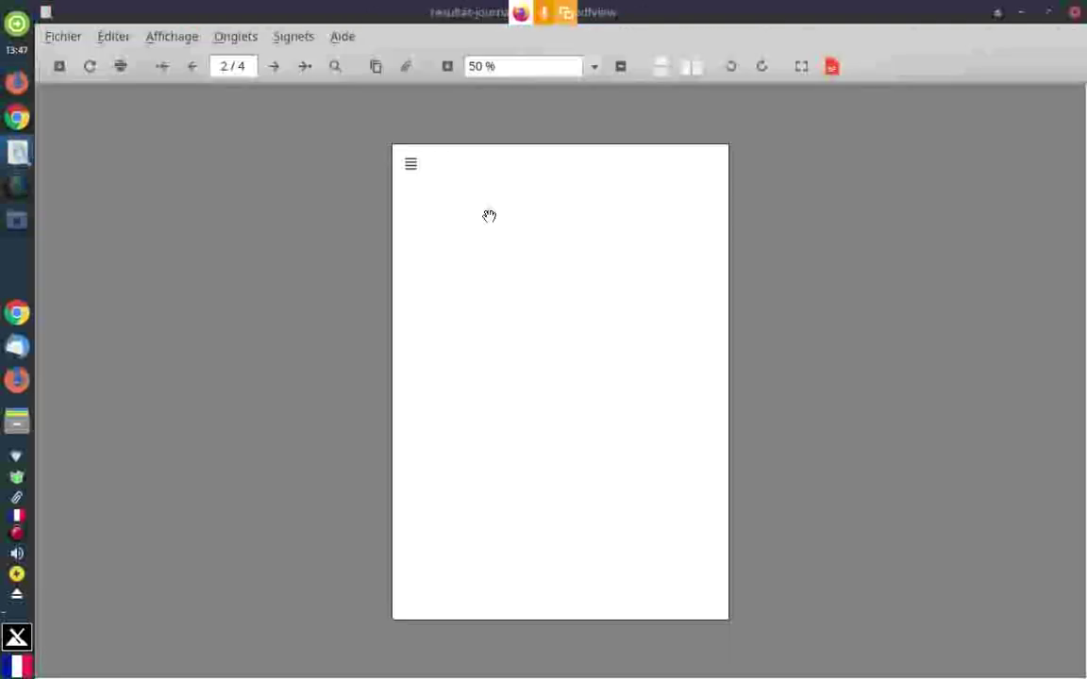
pyautogui.click(17, 85)
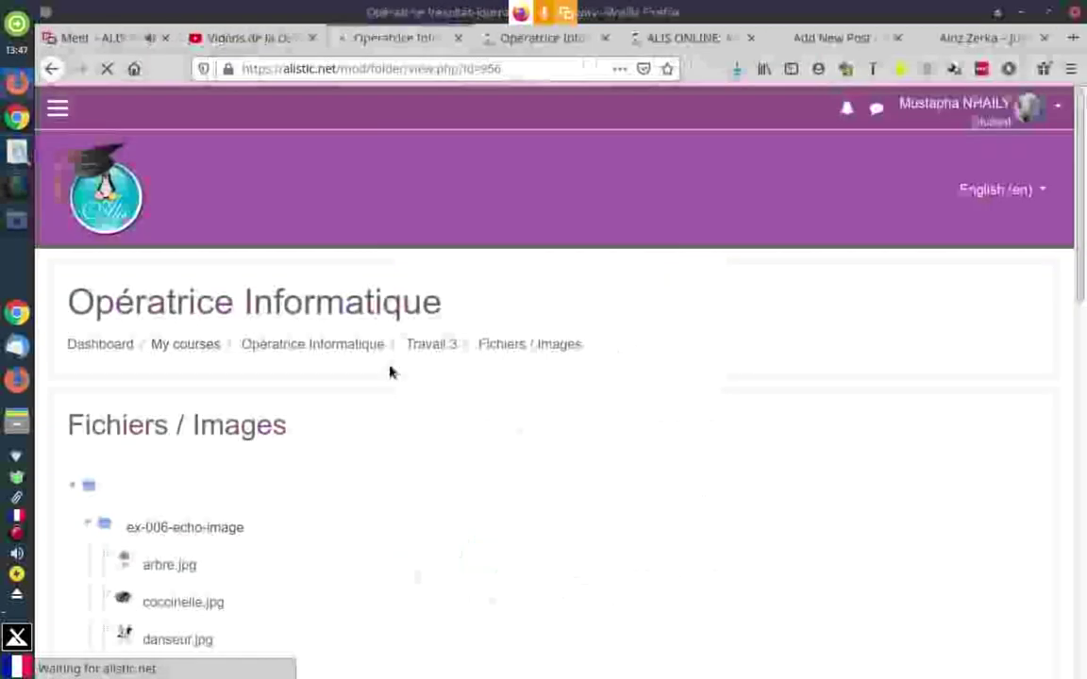
pyautogui.scroll(-3, 343, 351)
pyautogui.scroll(-2, 343, 351)
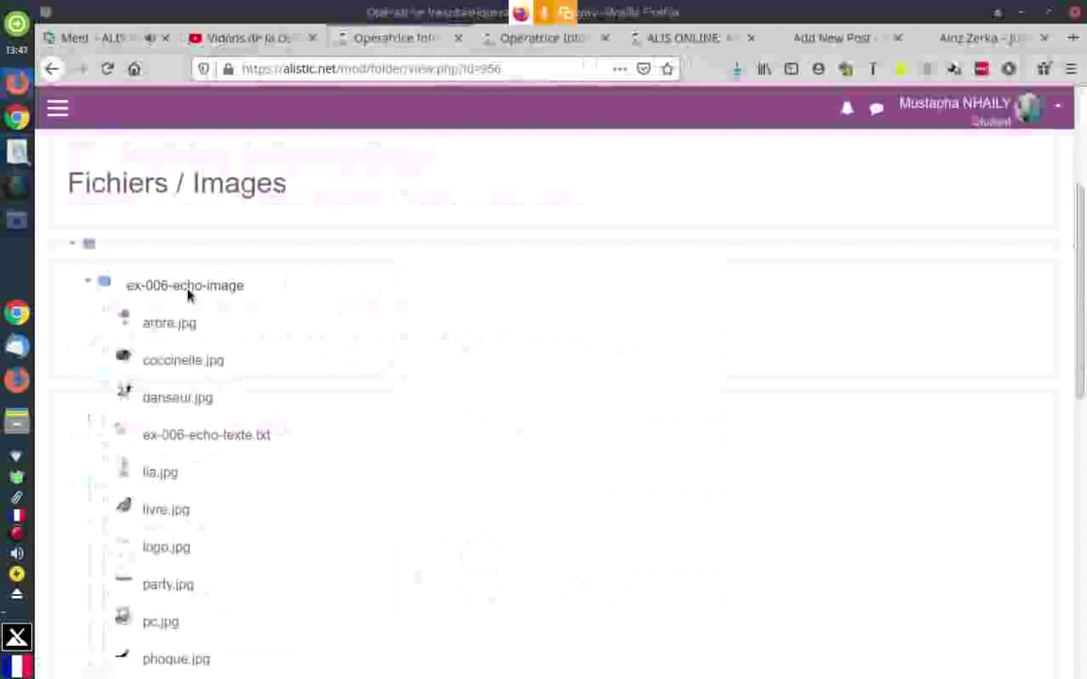
pyautogui.scroll(-1, 186, 359)
pyautogui.scroll(-3, 186, 359)
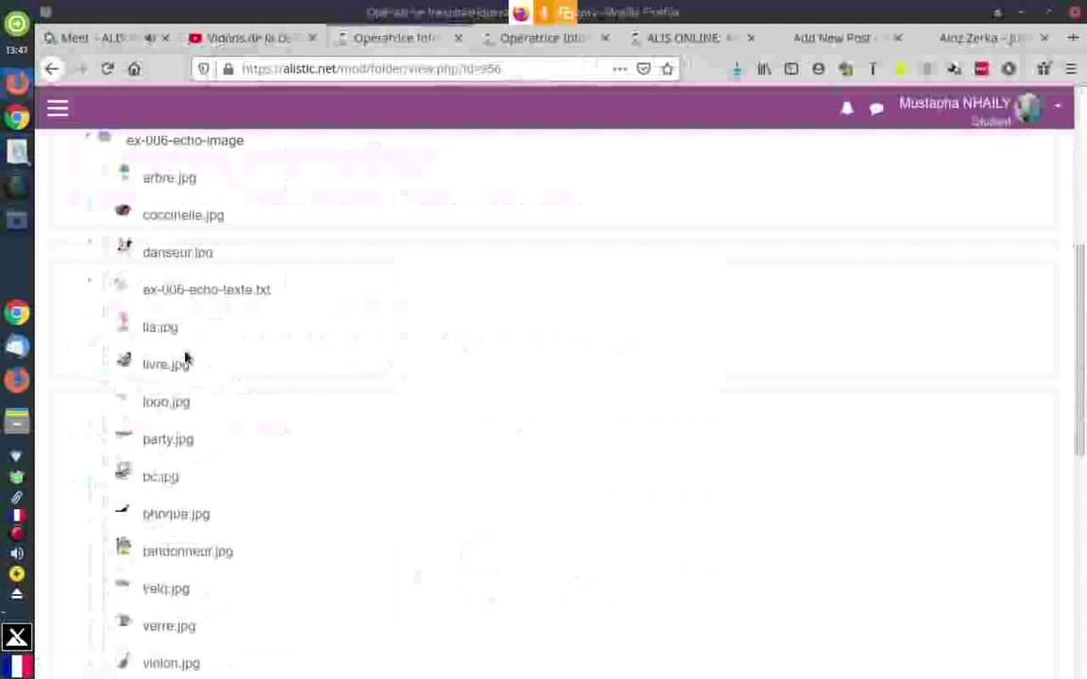
pyautogui.click(209, 297)
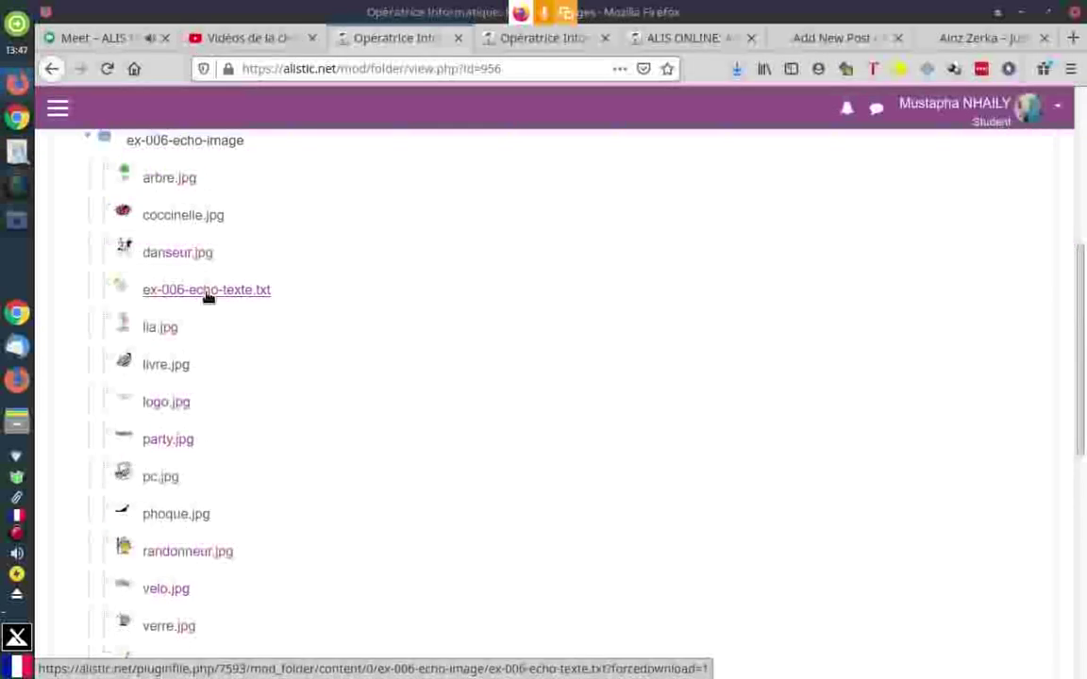
# Switch to resultat-journal-4-pages.pdf in qpdfview, enlarge the view to 61 %, and look at pages 1 and 2
pyautogui.click(19, 154)
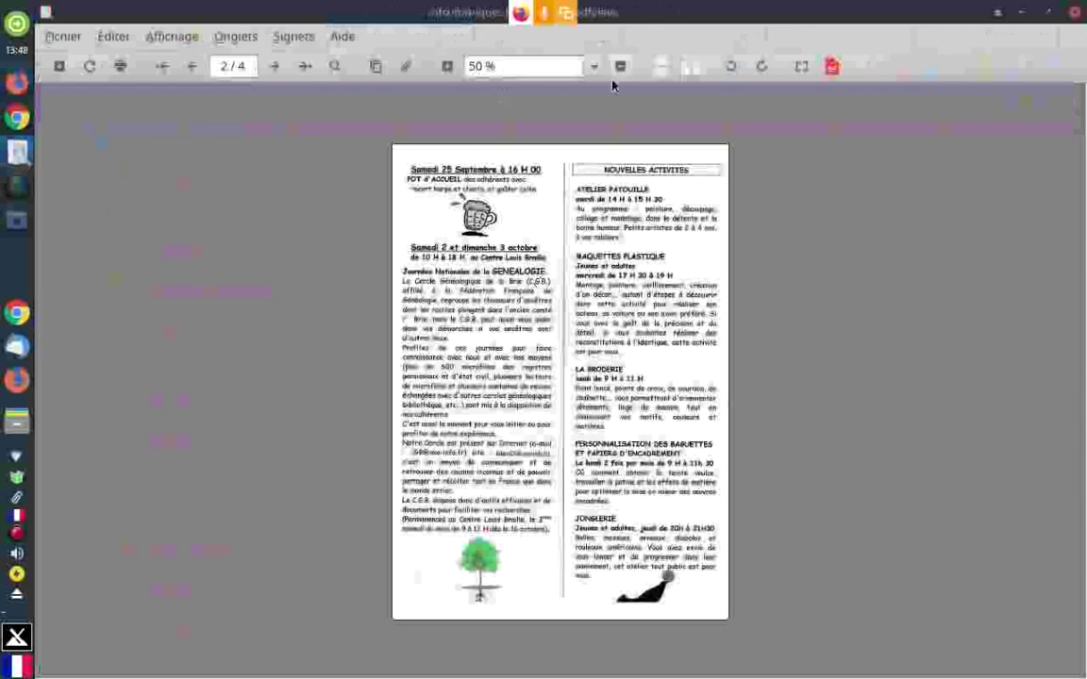
pyautogui.click(449, 69)
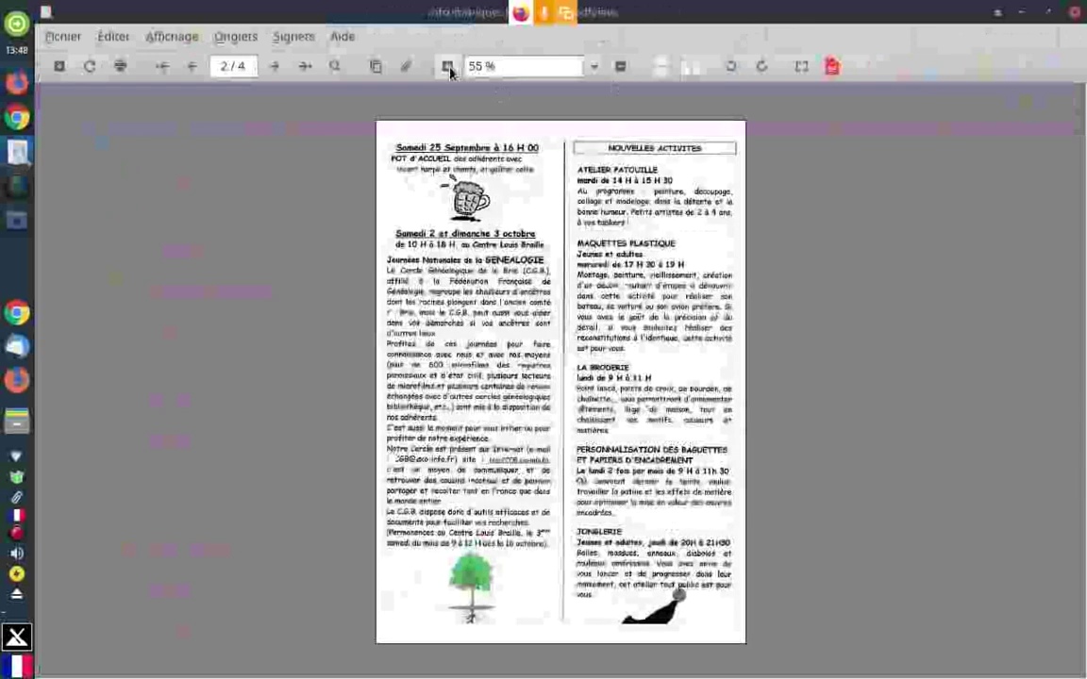
pyautogui.click(449, 69)
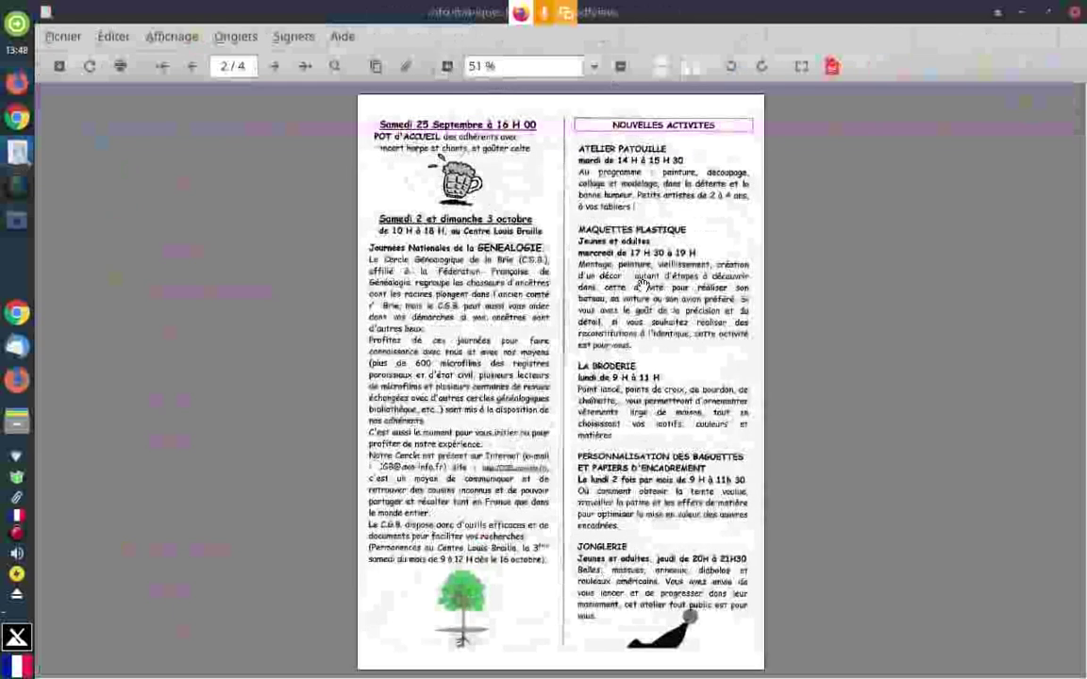
pyautogui.click(193, 68)
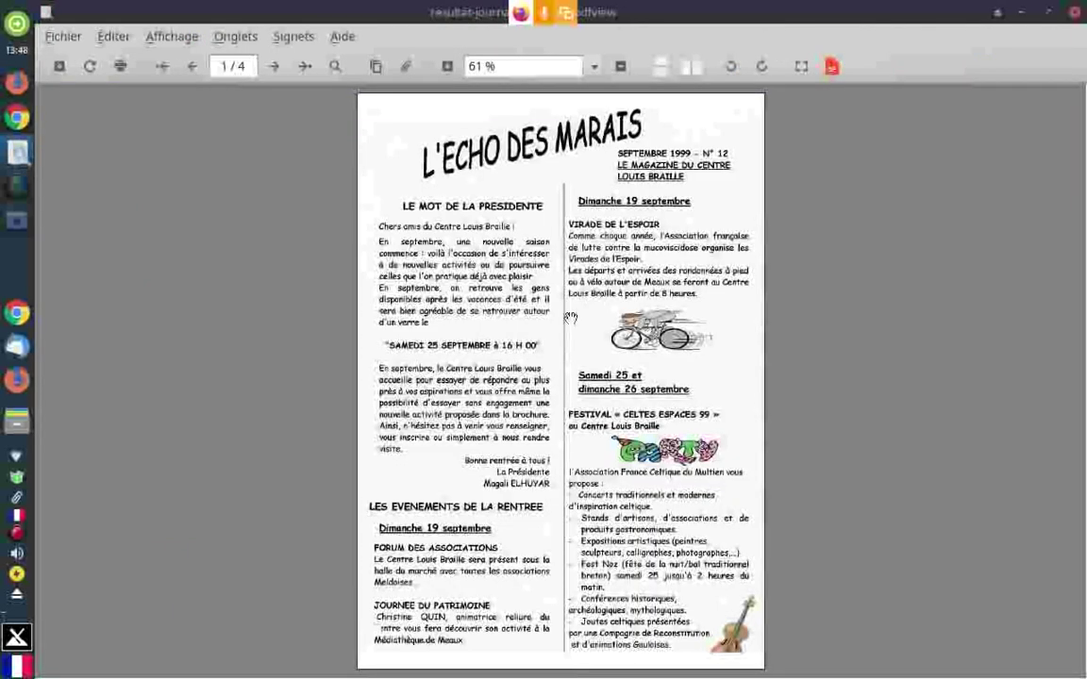
pyautogui.click(276, 68)
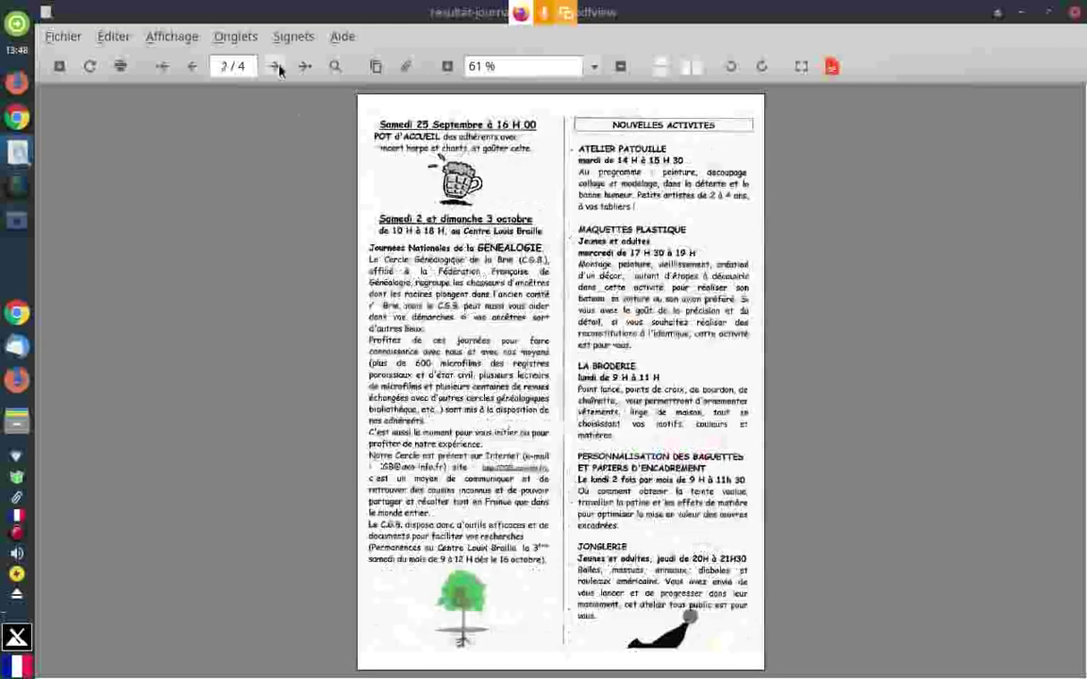
# View pages 3 and 4 of the journal PDF, then return to the Exercice: Journal assignment page in Firefox
pyautogui.click(275, 67)
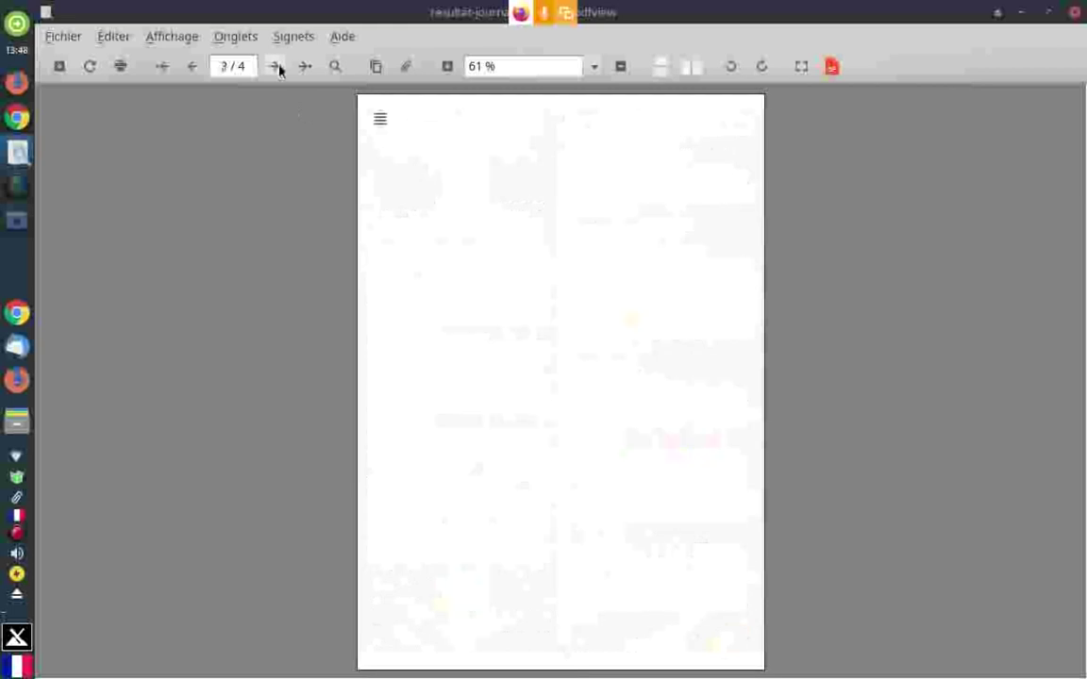
pyautogui.click(275, 67)
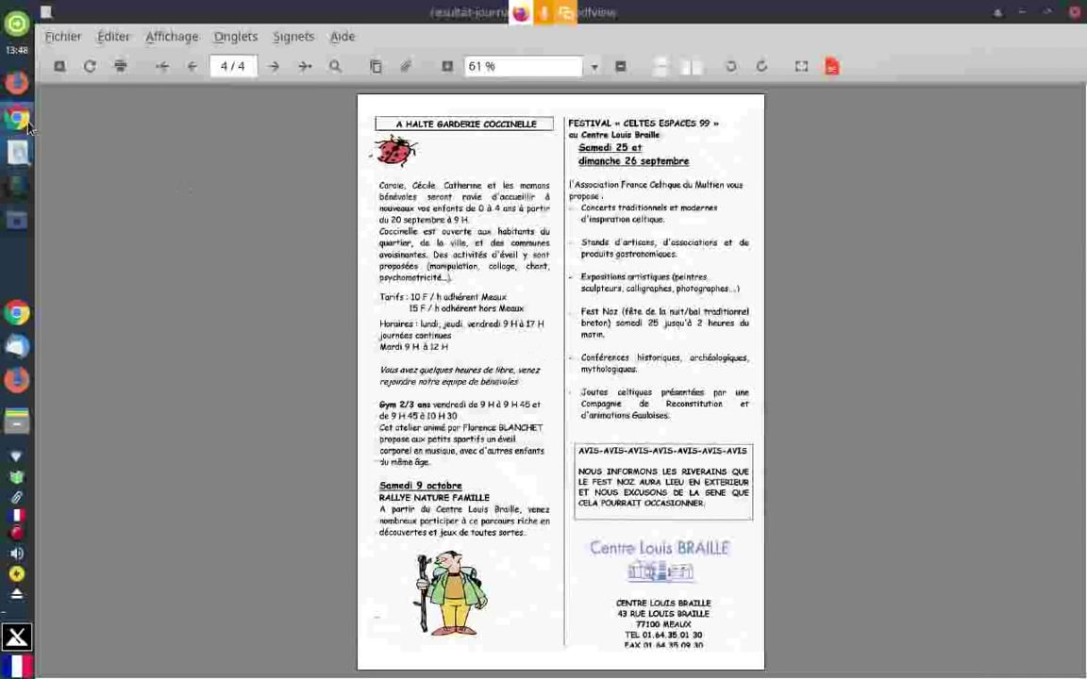
pyautogui.click(7, 85)
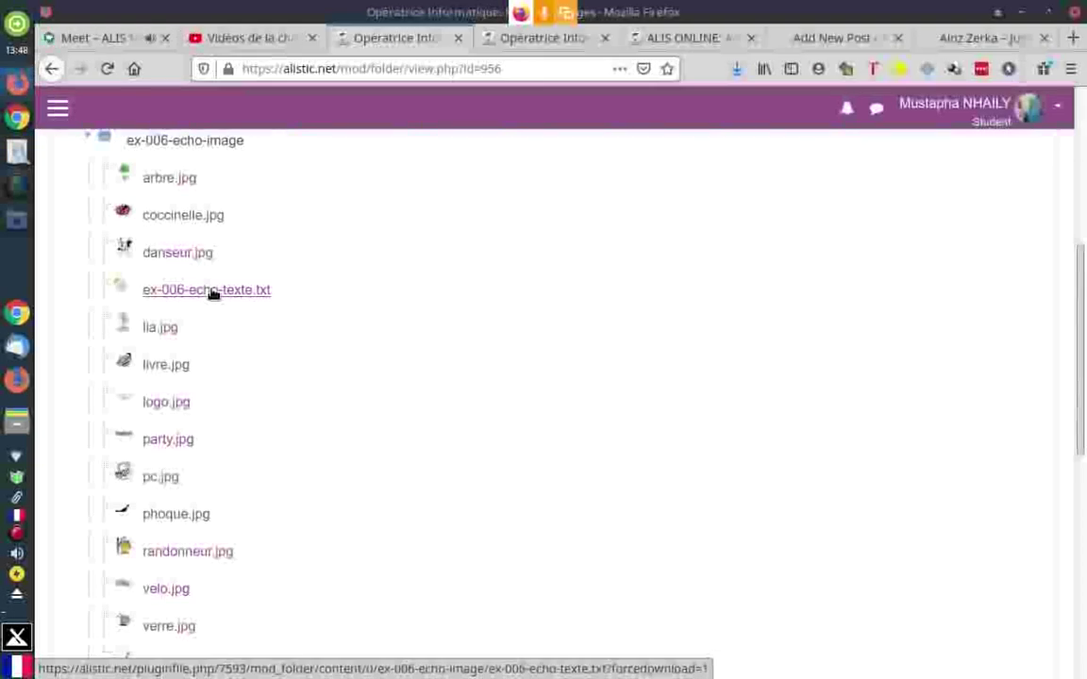
pyautogui.click(520, 42)
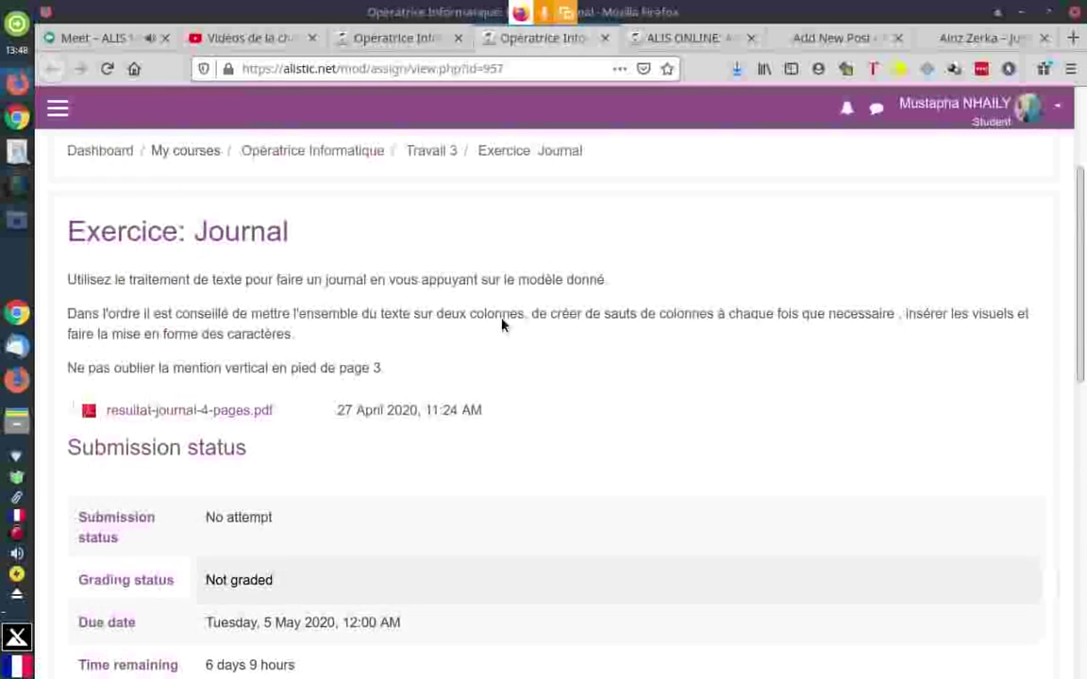
# Switch back to resultat-journal-4-pages.pdf in qpdfview and look through the journal model from page 1 to page 4
pyautogui.click(18, 154)
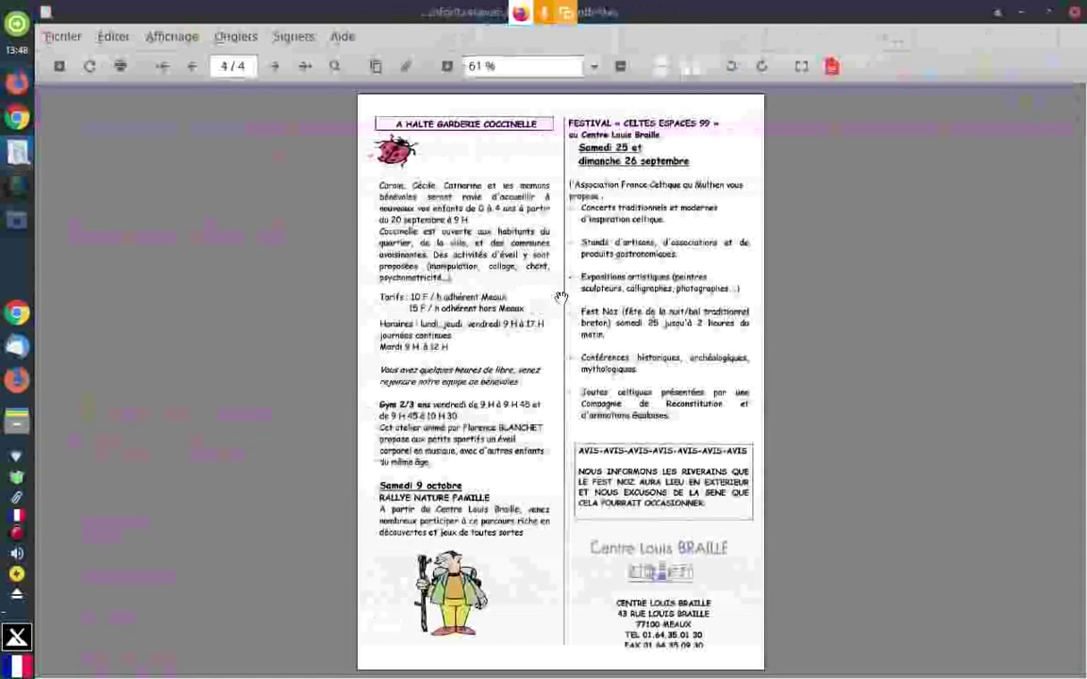
pyautogui.click(163, 66)
pyautogui.click(162, 66)
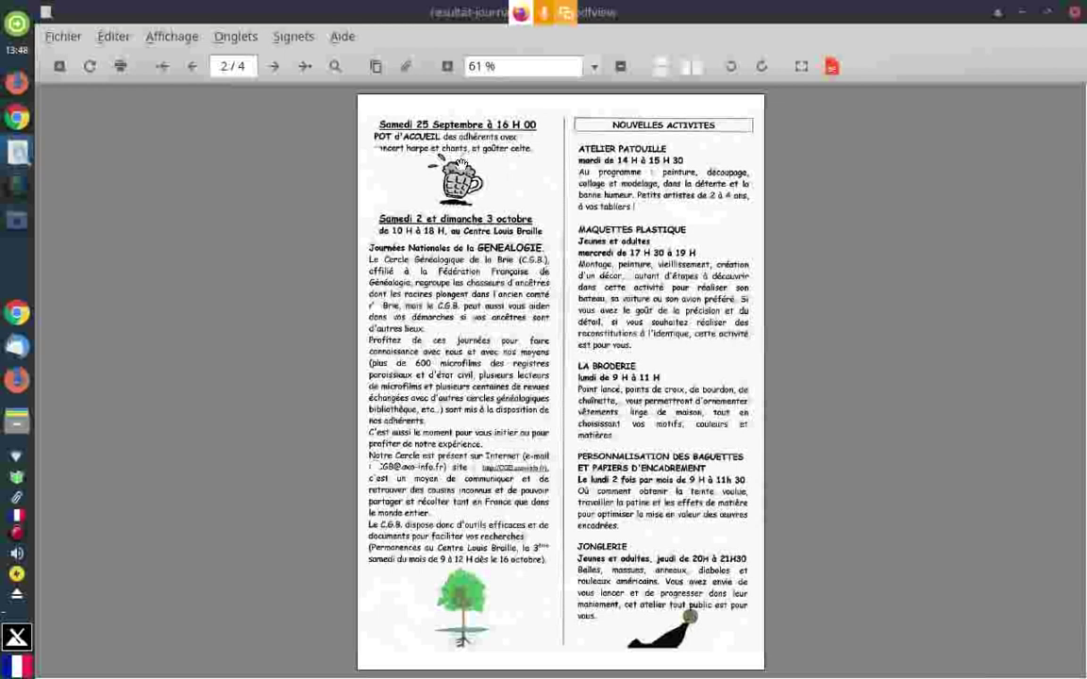
pyautogui.click(164, 66)
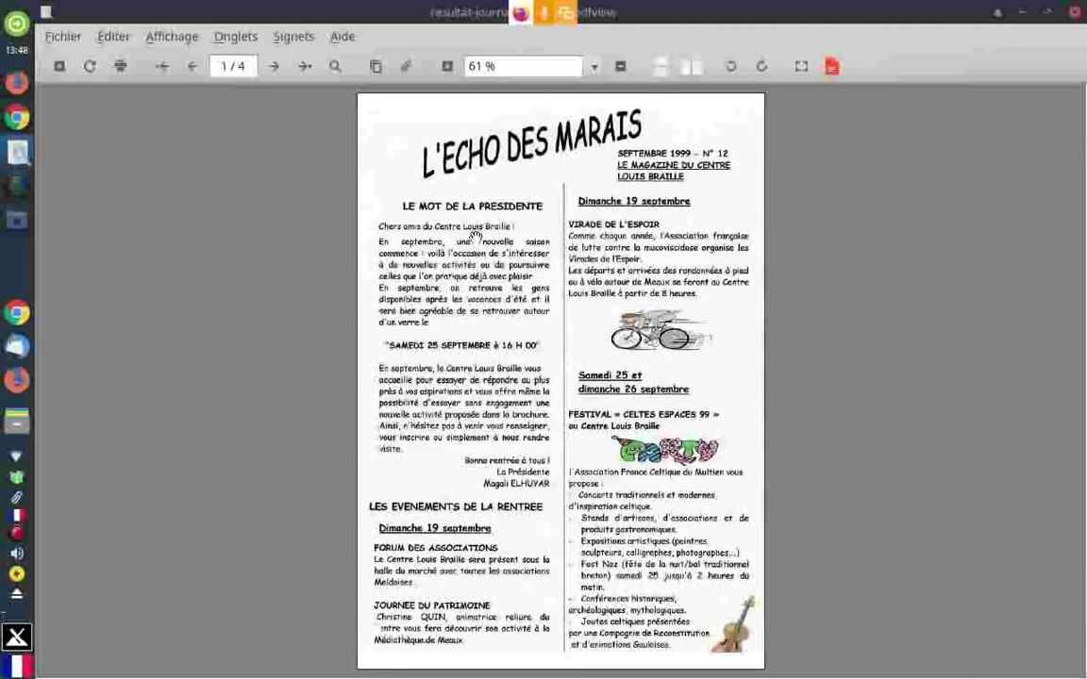
pyautogui.scroll(-2, 452, 227)
pyautogui.scroll(2, 472, 234)
pyautogui.click(273, 68)
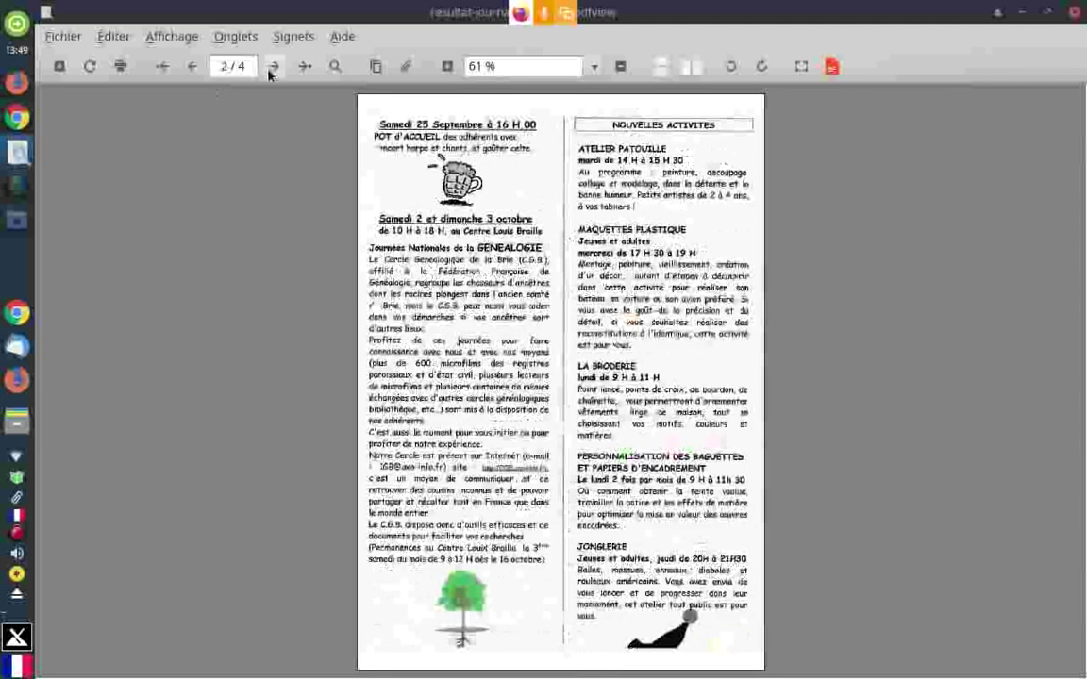
pyautogui.click(273, 67)
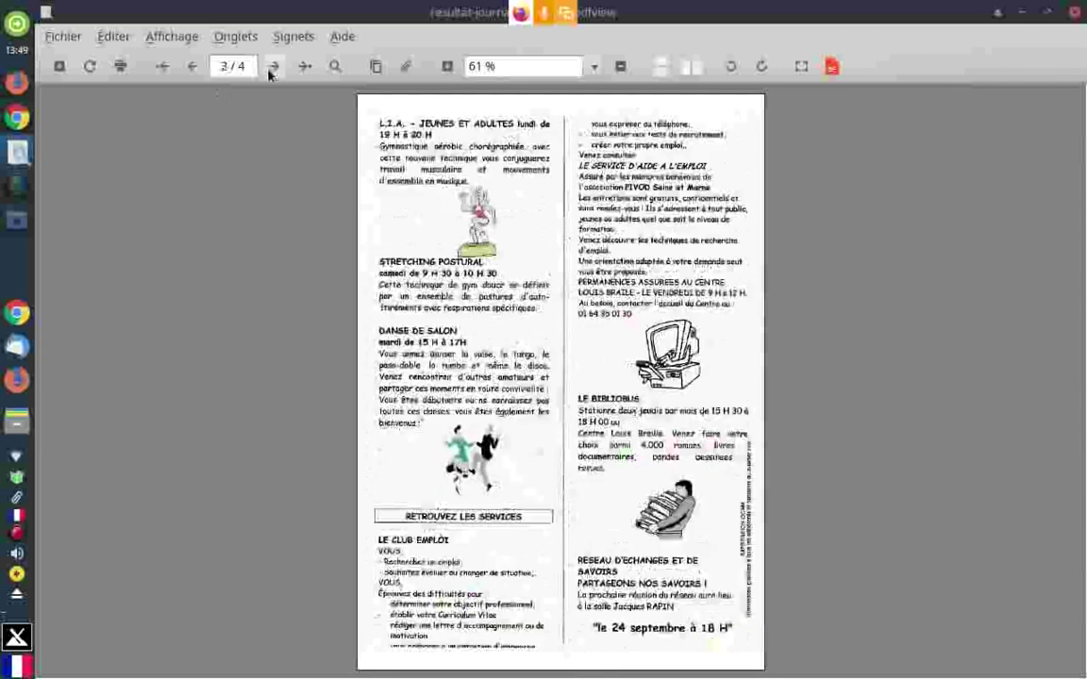
pyautogui.click(272, 68)
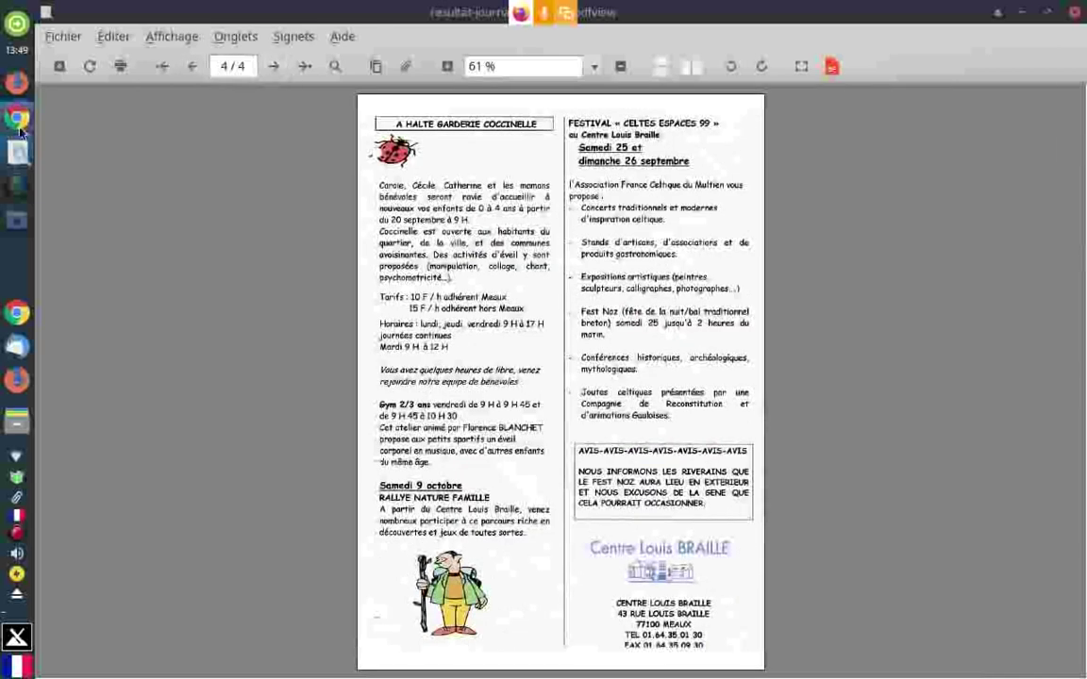
# Switch to Firefox and start a submission for the Exercice: Journal assignment
pyautogui.click(17, 82)
pyautogui.scroll(-8, 469, 303)
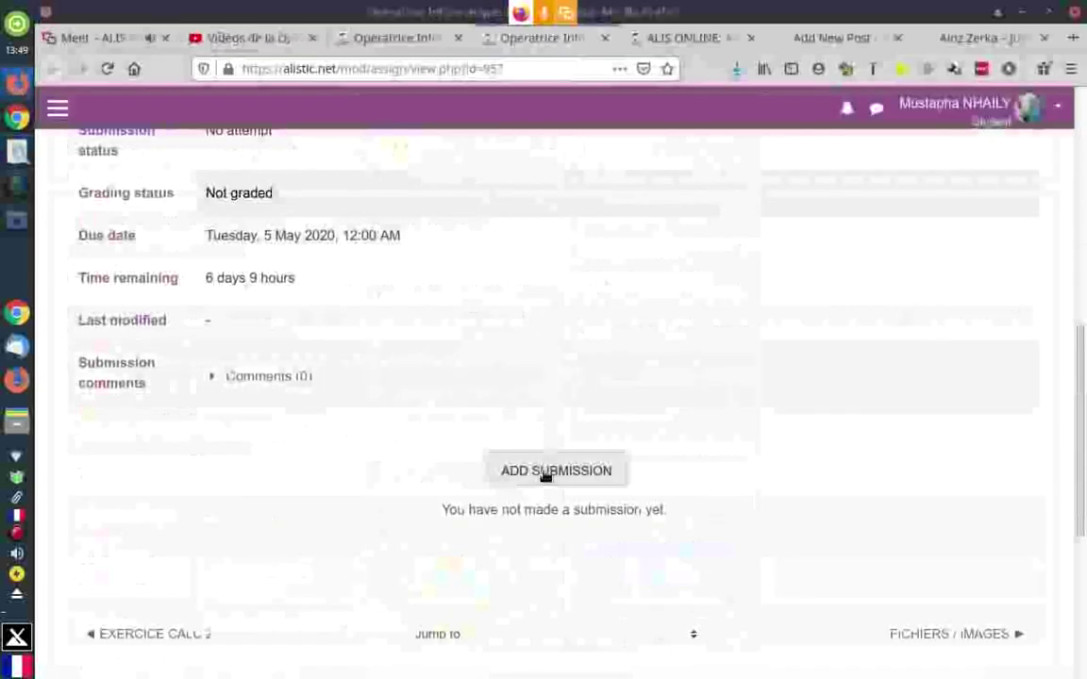
pyautogui.click(547, 471)
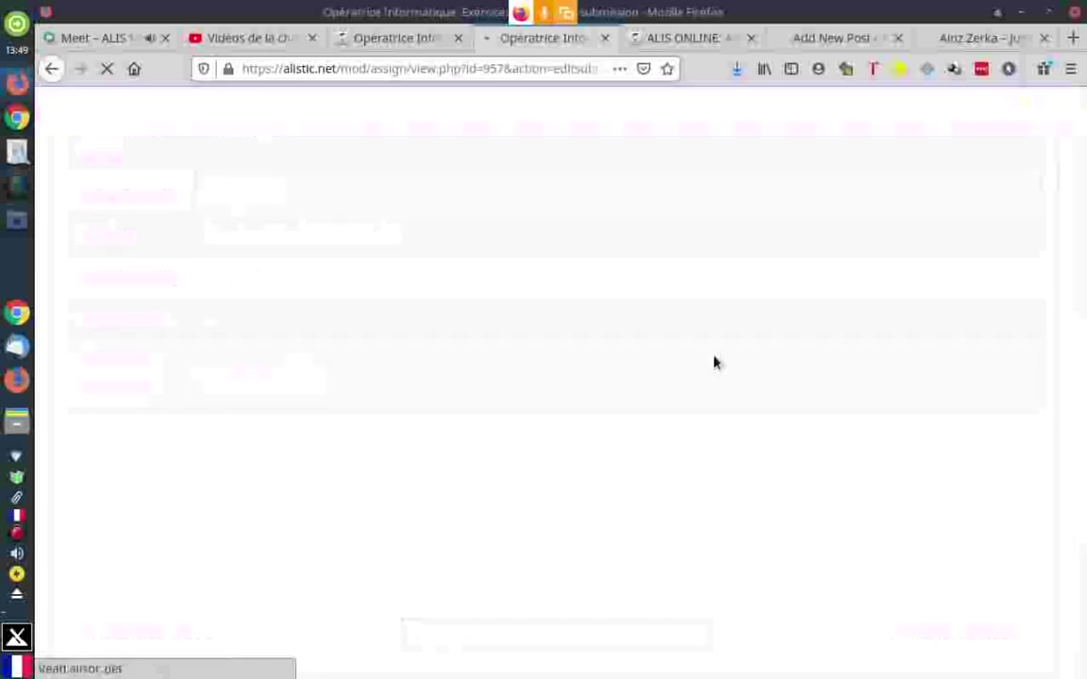
pyautogui.scroll(-2, 642, 353)
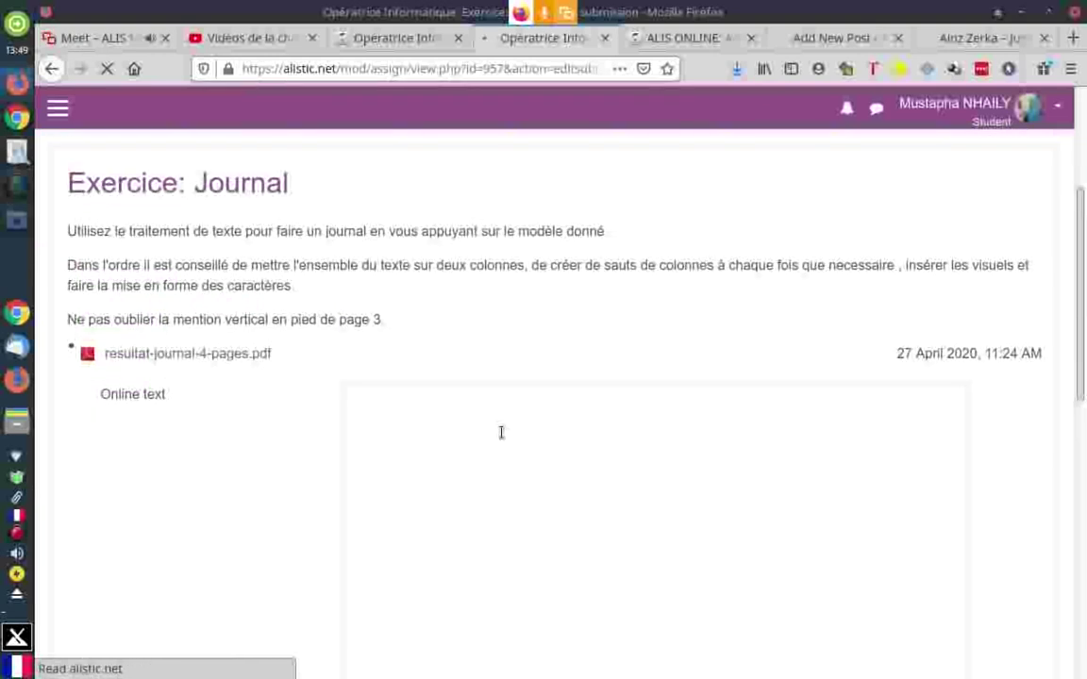
pyautogui.scroll(-2, 305, 387)
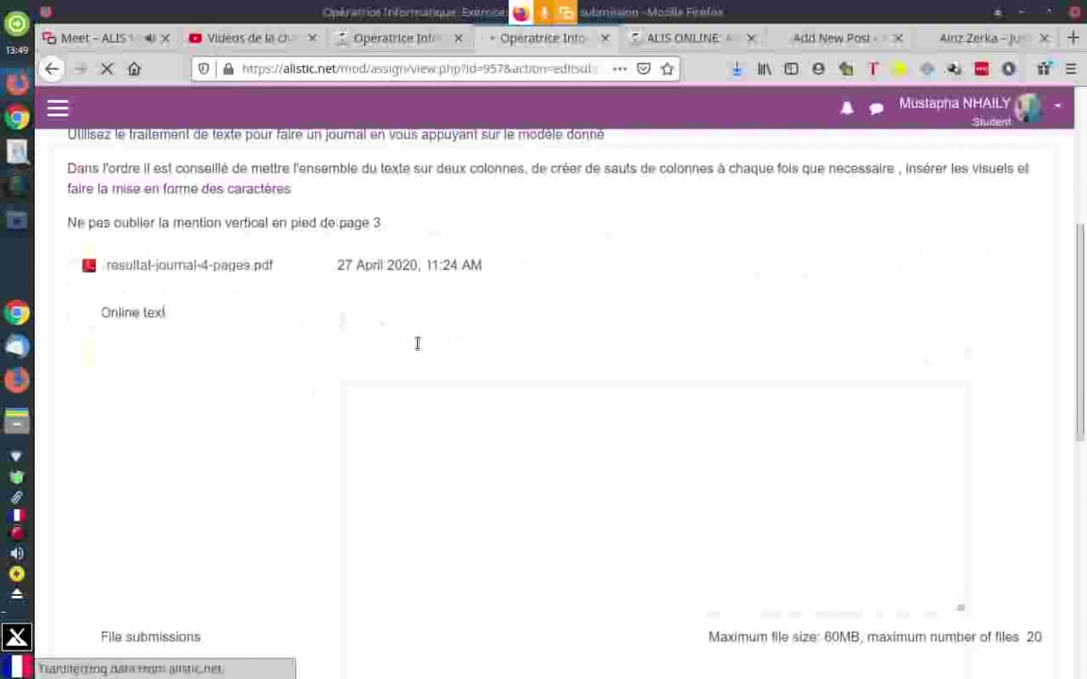
pyautogui.scroll(-1, 283, 358)
pyautogui.scroll(-4, 262, 366)
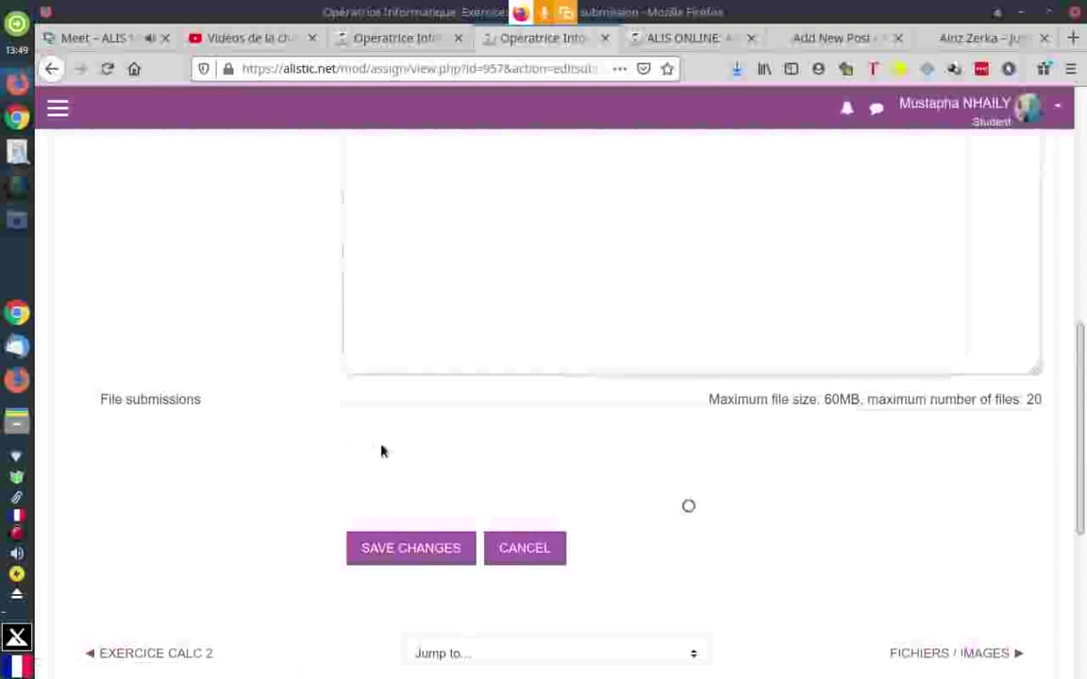
pyautogui.scroll(3, 381, 451)
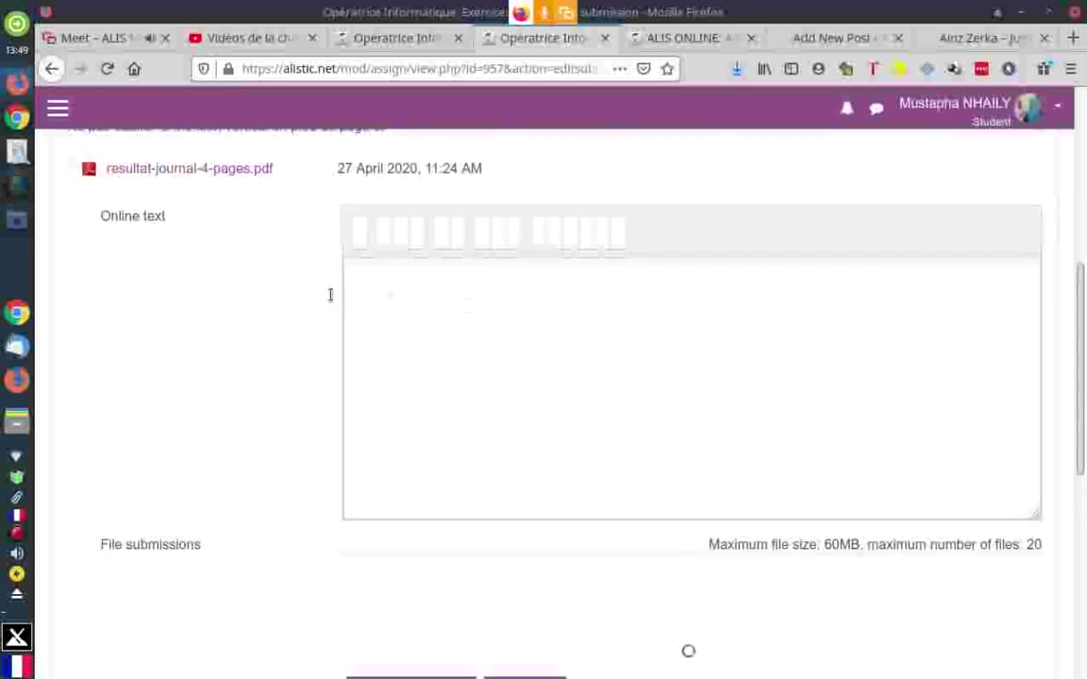
# Review the journal draft in the Online text editor and the File submissions area below it
pyautogui.click(384, 285)
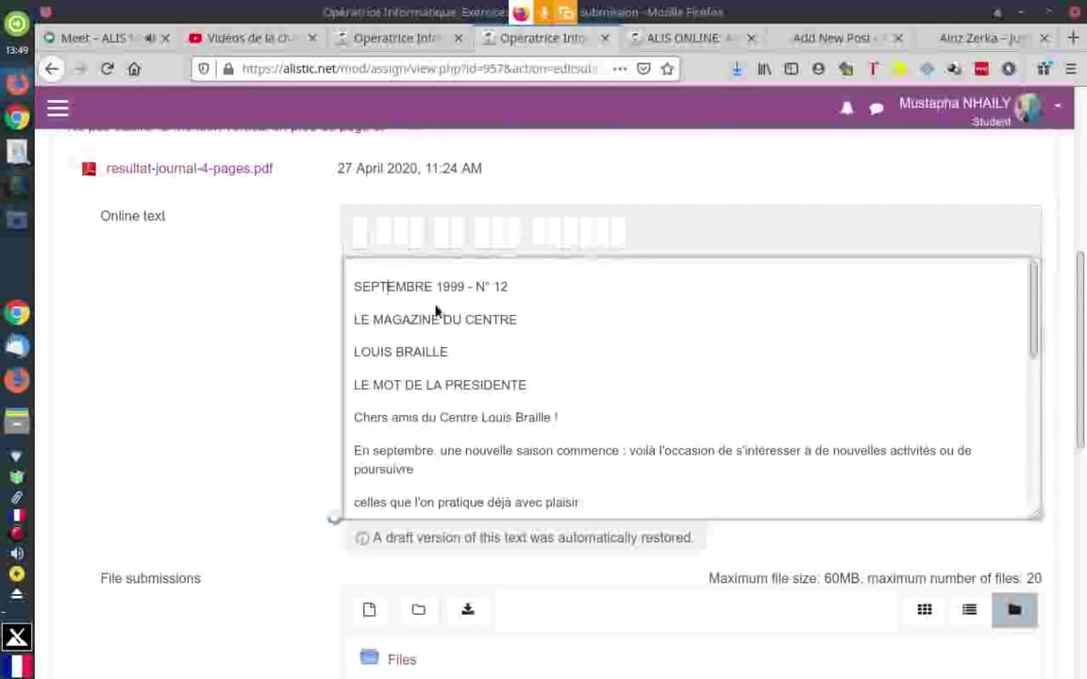
pyautogui.scroll(-1, 418, 354)
pyautogui.scroll(-3, 418, 354)
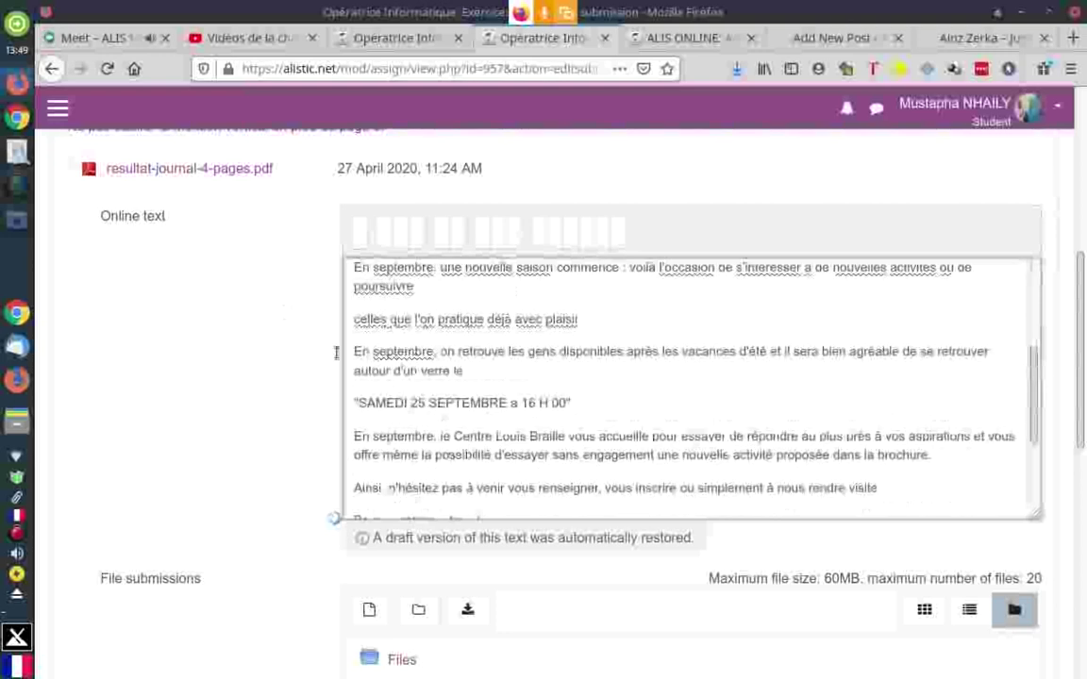
pyautogui.scroll(-2, 340, 352)
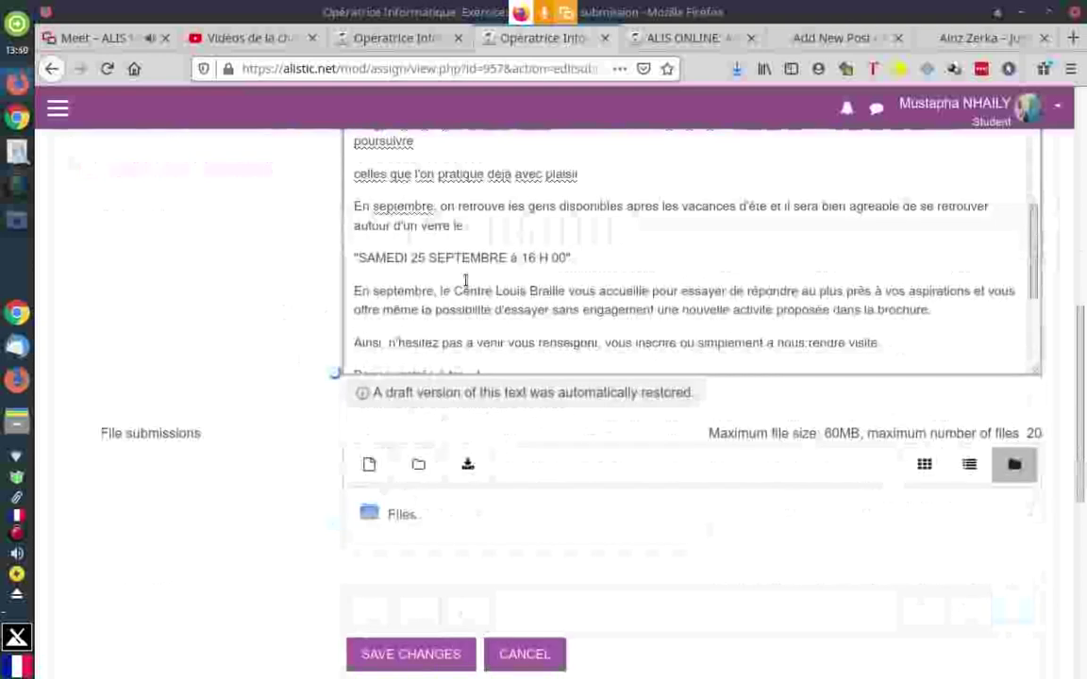
pyautogui.scroll(-2, 266, 315)
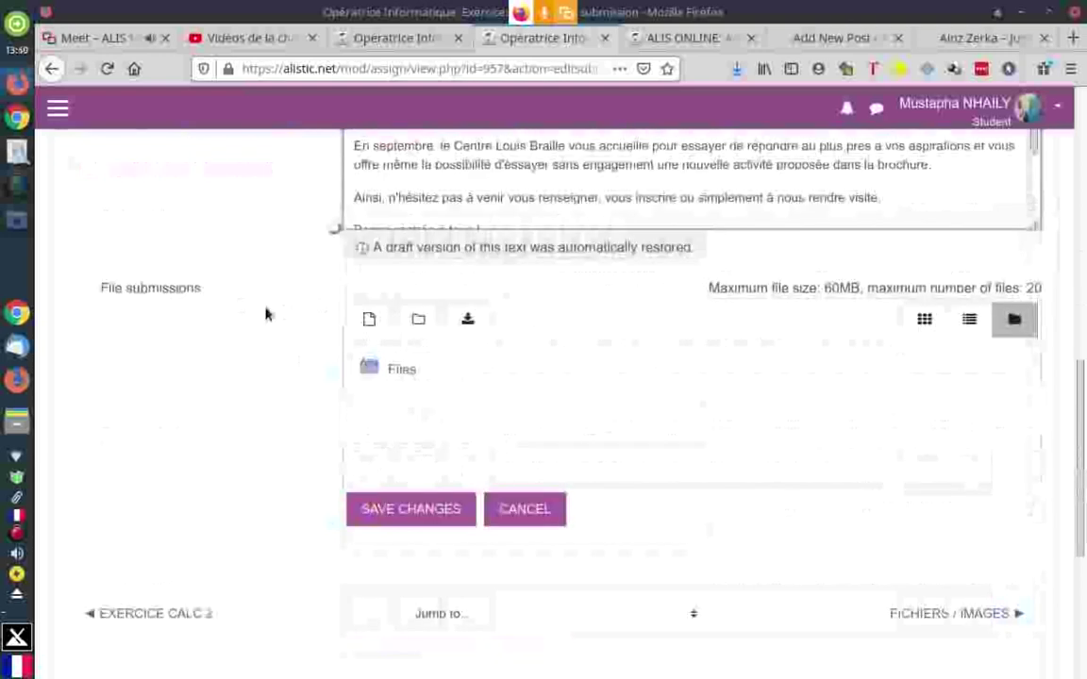
pyautogui.scroll(1, 466, 198)
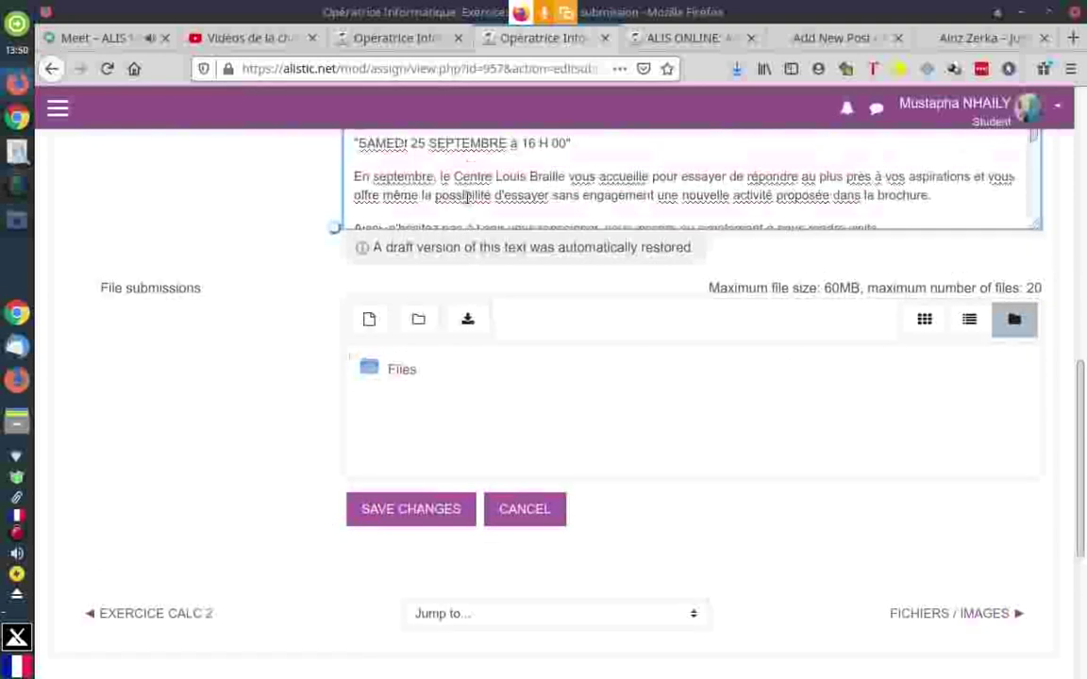
pyautogui.scroll(1, 465, 197)
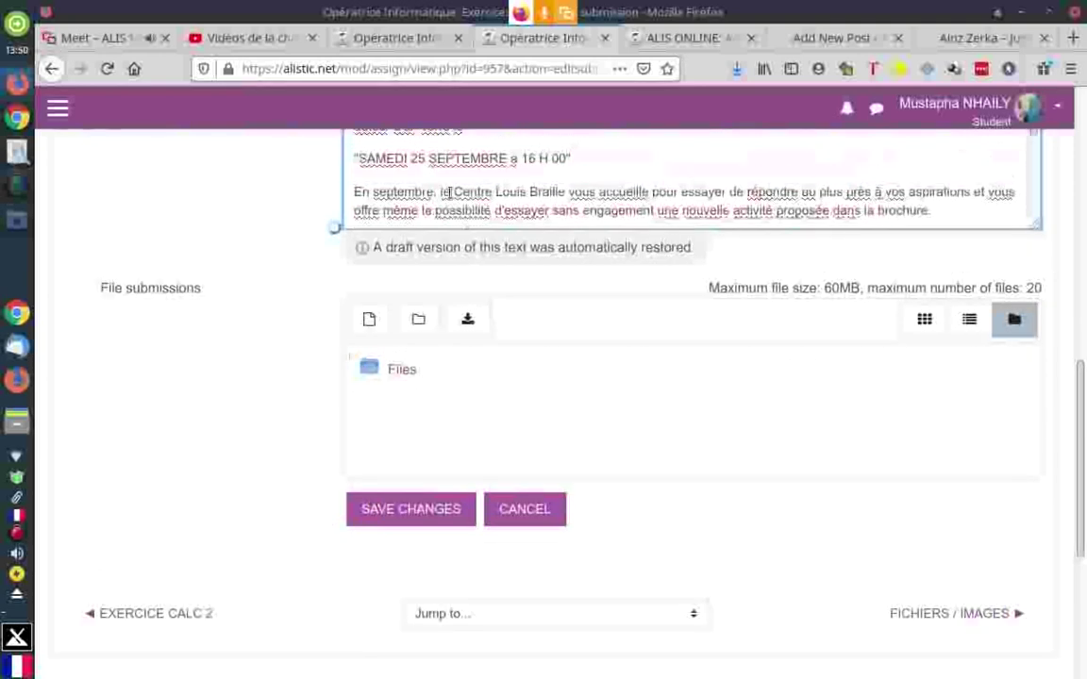
pyautogui.click(368, 322)
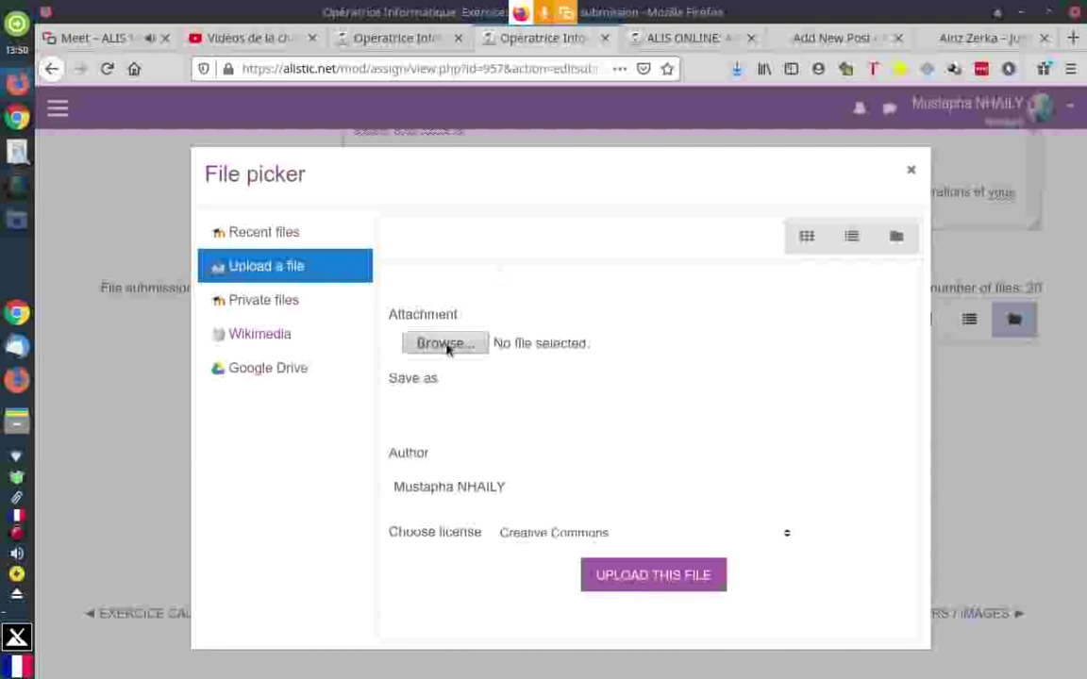
pyautogui.click(446, 345)
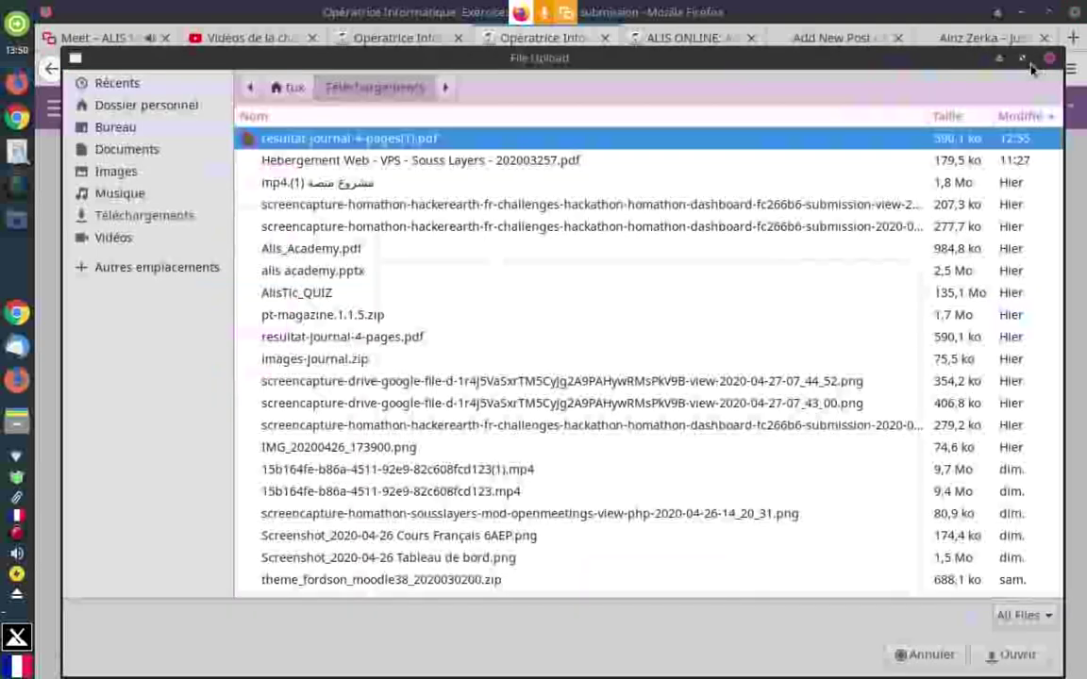
pyautogui.click(1049, 60)
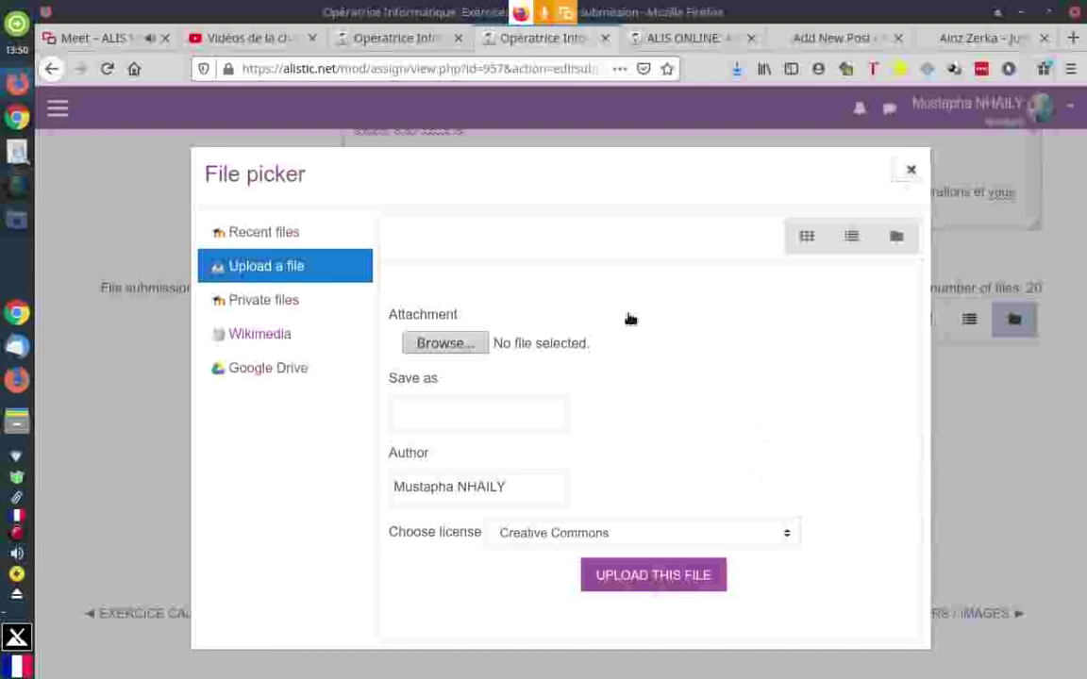
pyautogui.press('Escape')
# Expand the Online text editor's formatting tools and insert four blank lines above "SEPTEMBRE 1999 - N° 12"
pyautogui.scroll(3, 443, 340)
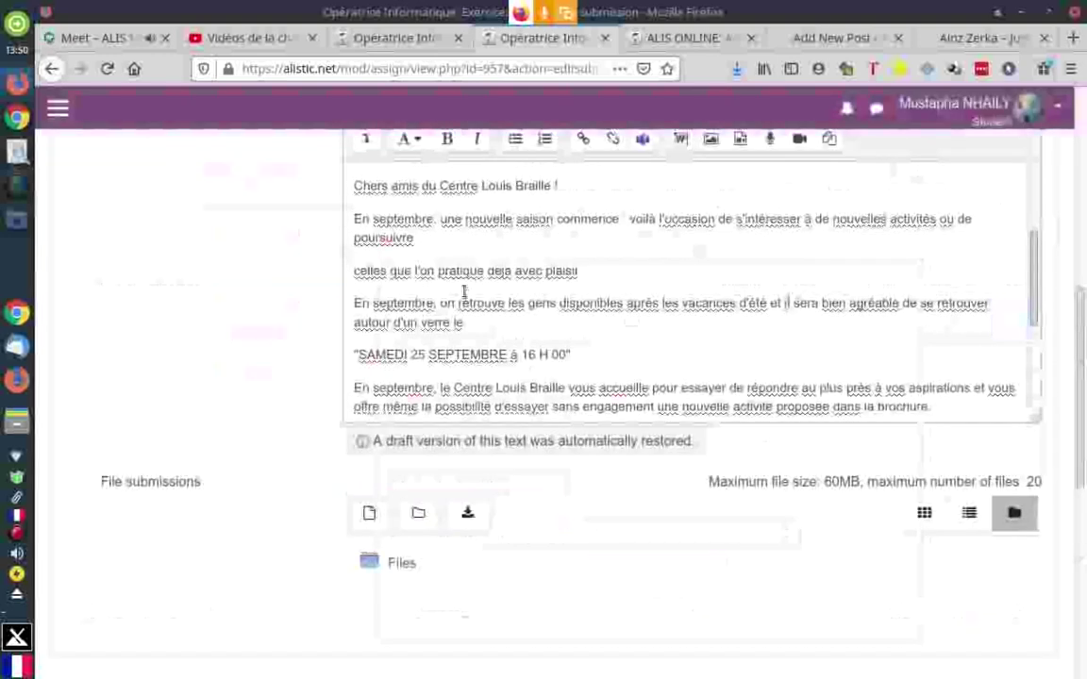
pyautogui.scroll(3, 463, 292)
pyautogui.scroll(2, 268, 284)
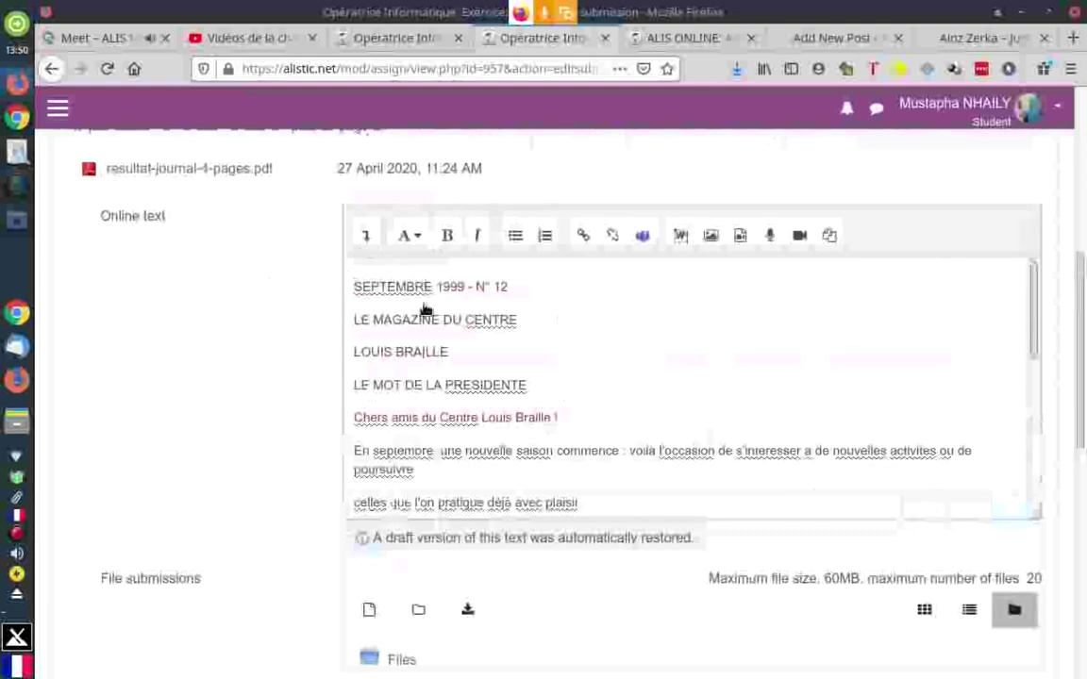
pyautogui.click(366, 237)
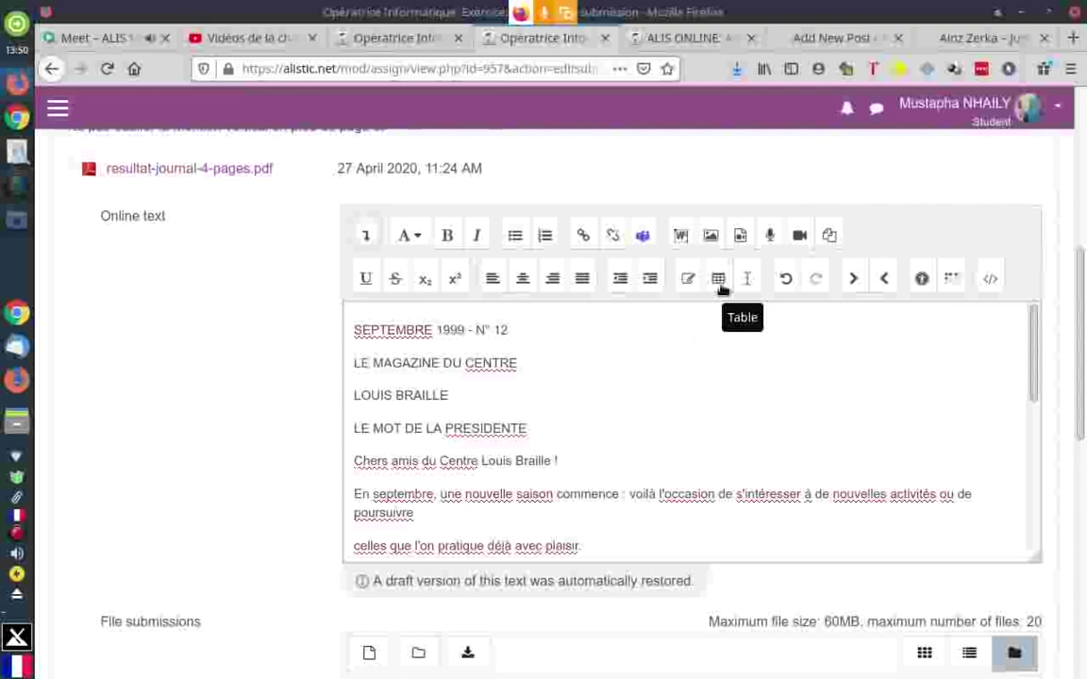
pyautogui.click(357, 326)
pyautogui.press('Return')
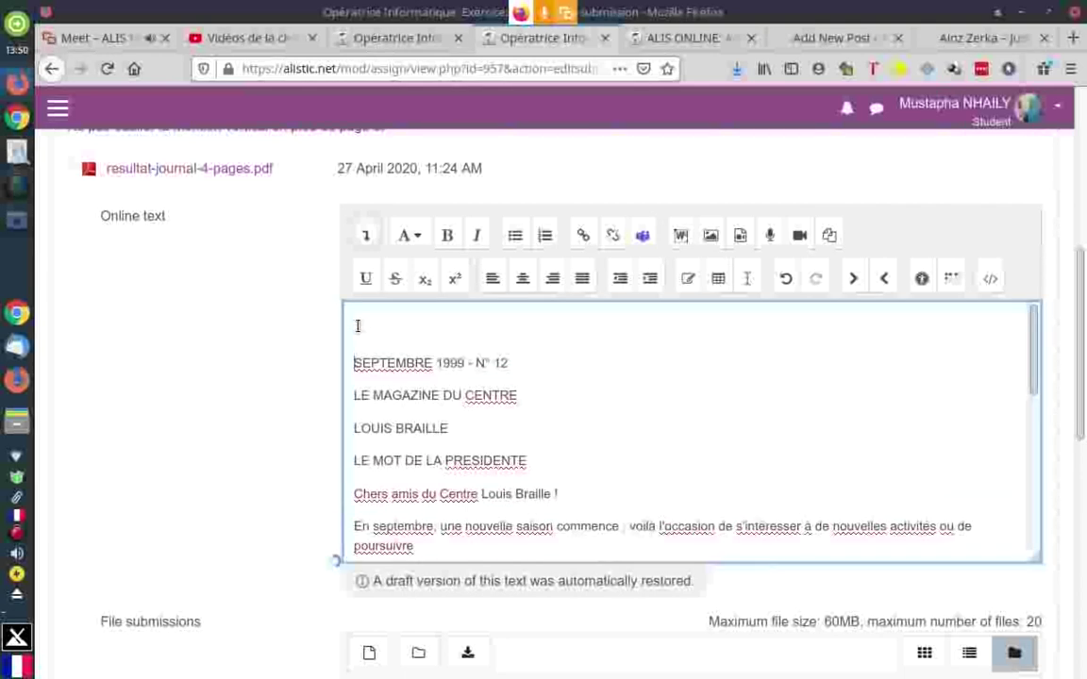
pyautogui.press('Return')
pyautogui.press('Return')
pyautogui.press('Return')
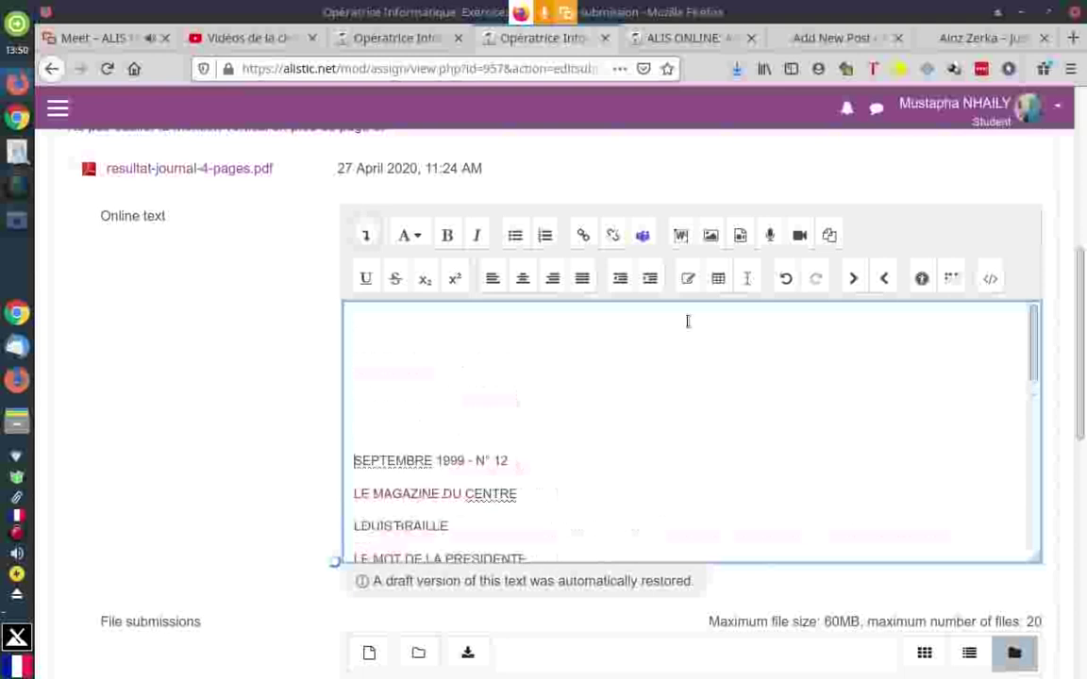
# Create a table with 1 row and 2 columns, with headers on columns, in the blank space above the journal text
pyautogui.click(718, 279)
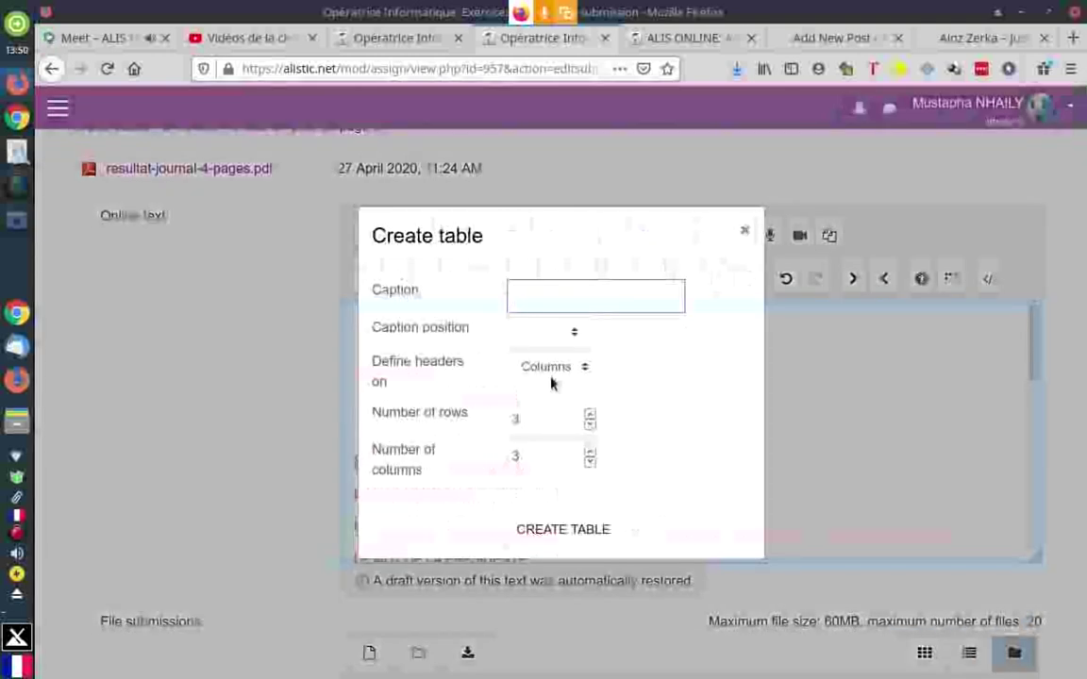
pyautogui.click(590, 464)
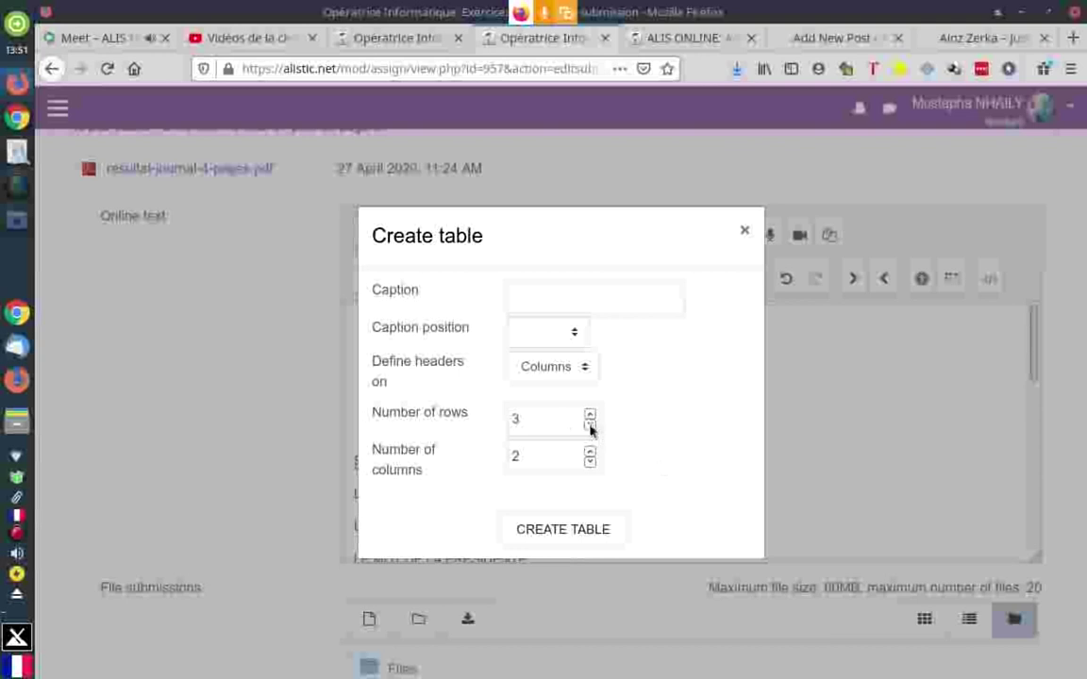
pyautogui.click(590, 425)
pyautogui.click(590, 425)
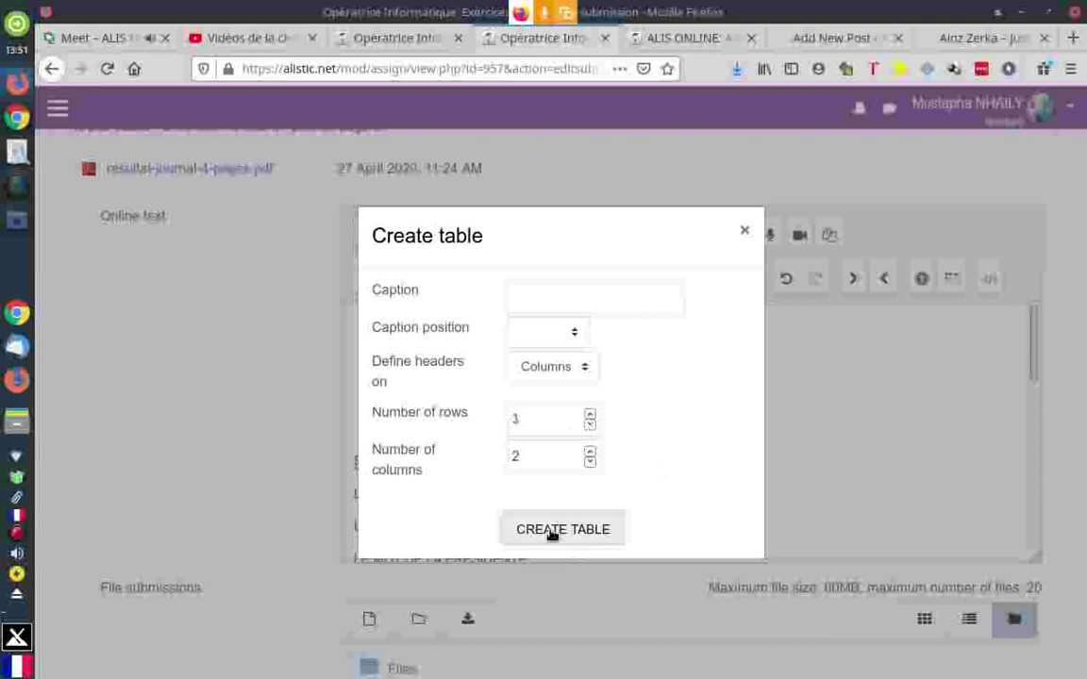
pyautogui.press('Return')
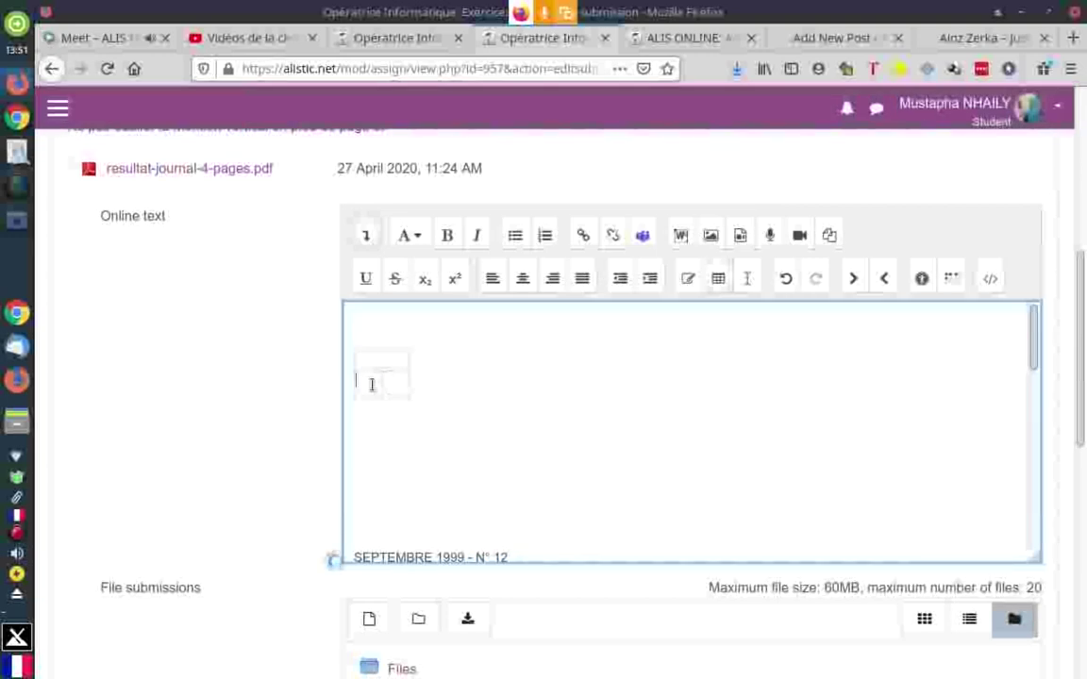
pyautogui.scroll(-2, 390, 443)
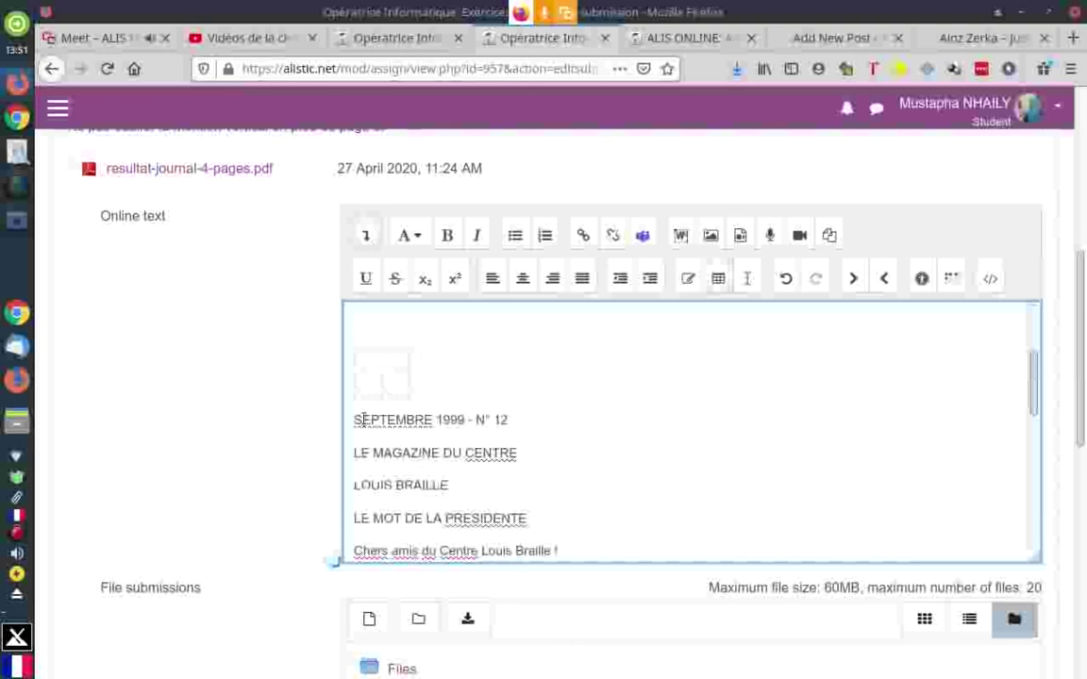
# Move all the journal text, from "SEPTEMBRE 1999 - N° 12" to the closing signature, into the table's header cell
pyautogui.moveTo(355, 417); pyautogui.dragTo(597, 631)
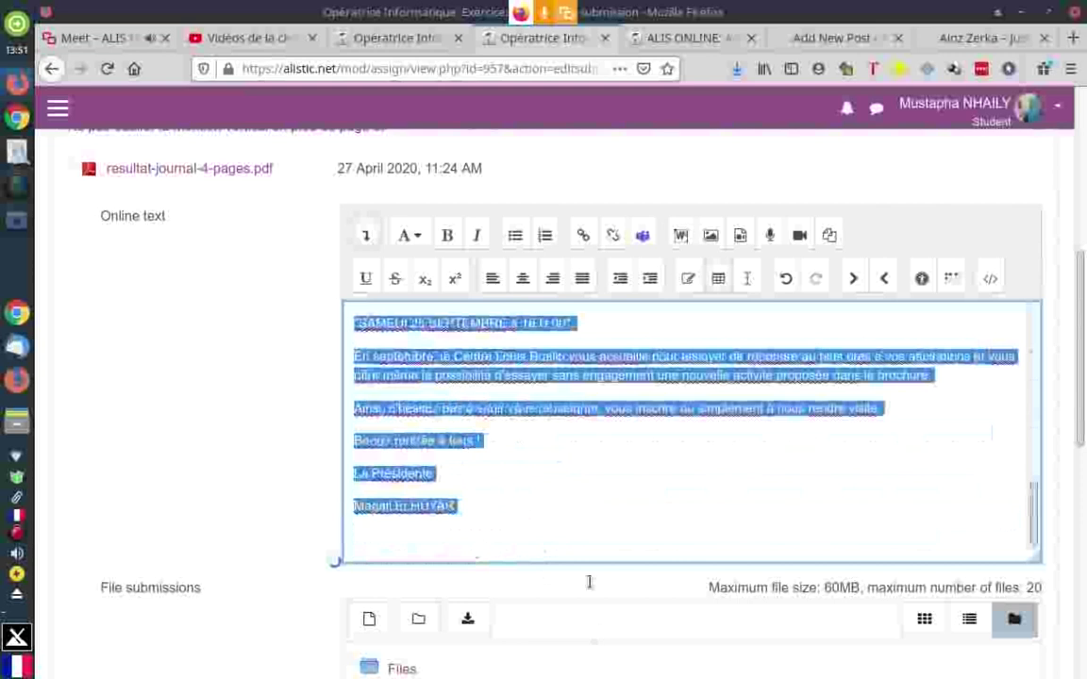
pyautogui.press('BackSpace')
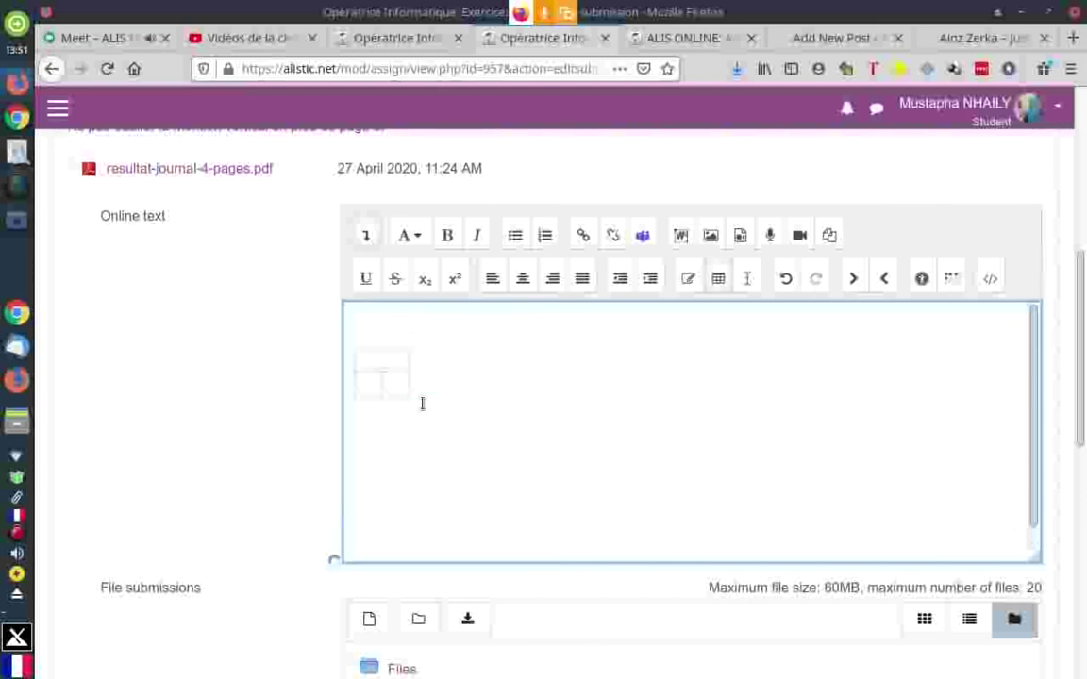
pyautogui.hotkey('ctrl', 'z')
pyautogui.scroll(-5, 602, 424)
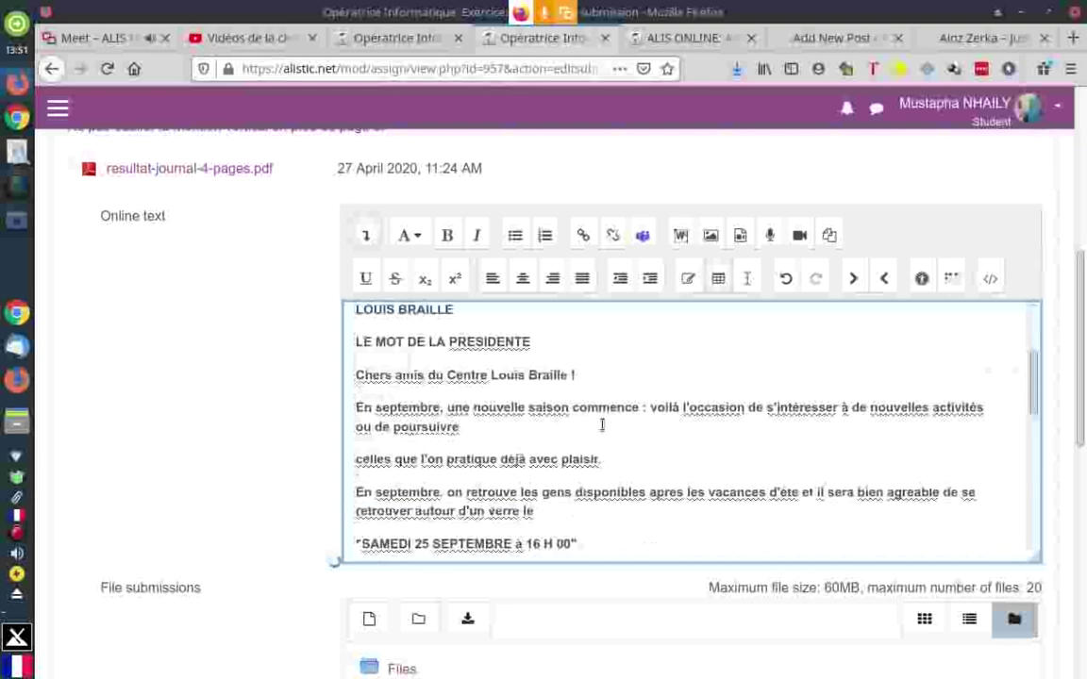
pyautogui.scroll(3, 602, 425)
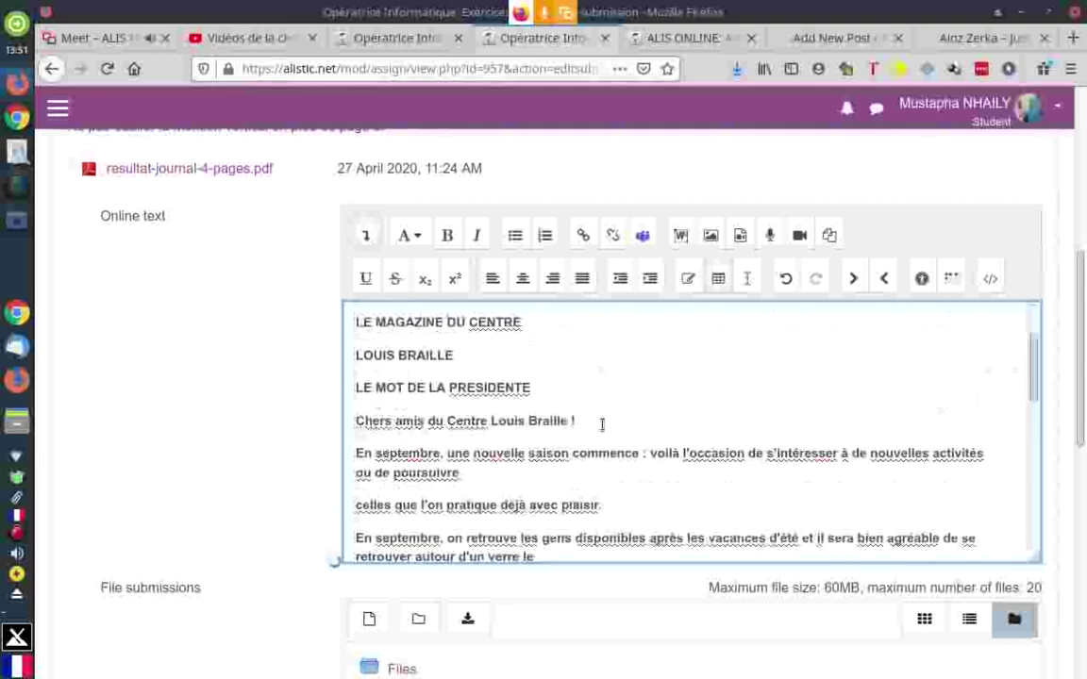
# Compare the journal text in the table with the PDF model, going back to the model's page 1
pyautogui.click(25, 161)
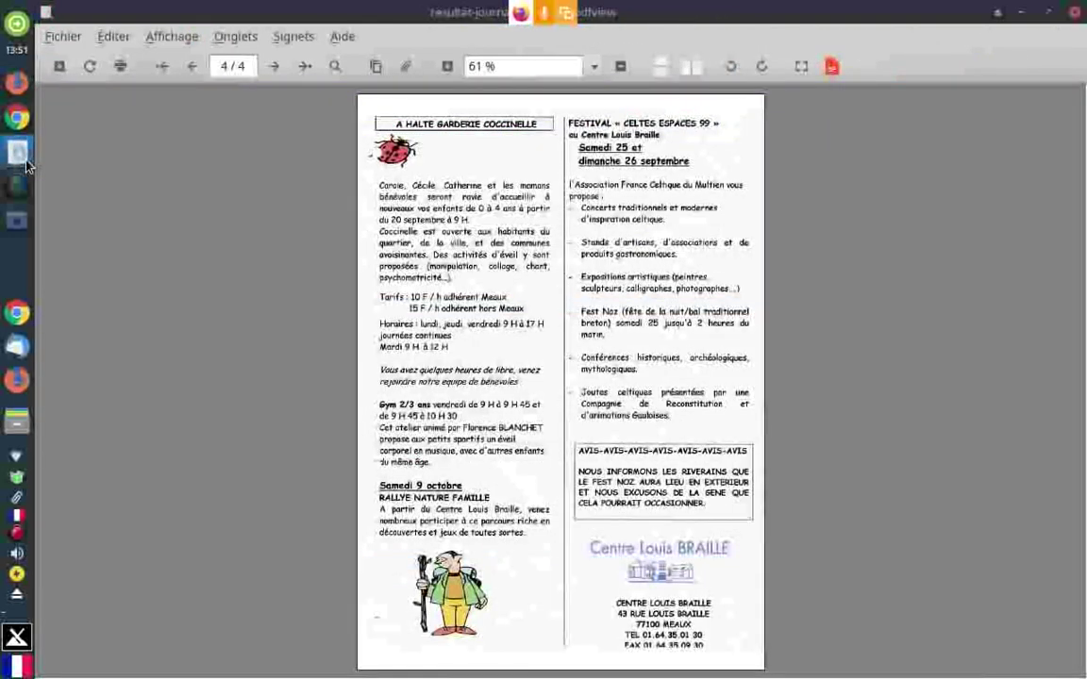
pyautogui.click(24, 160)
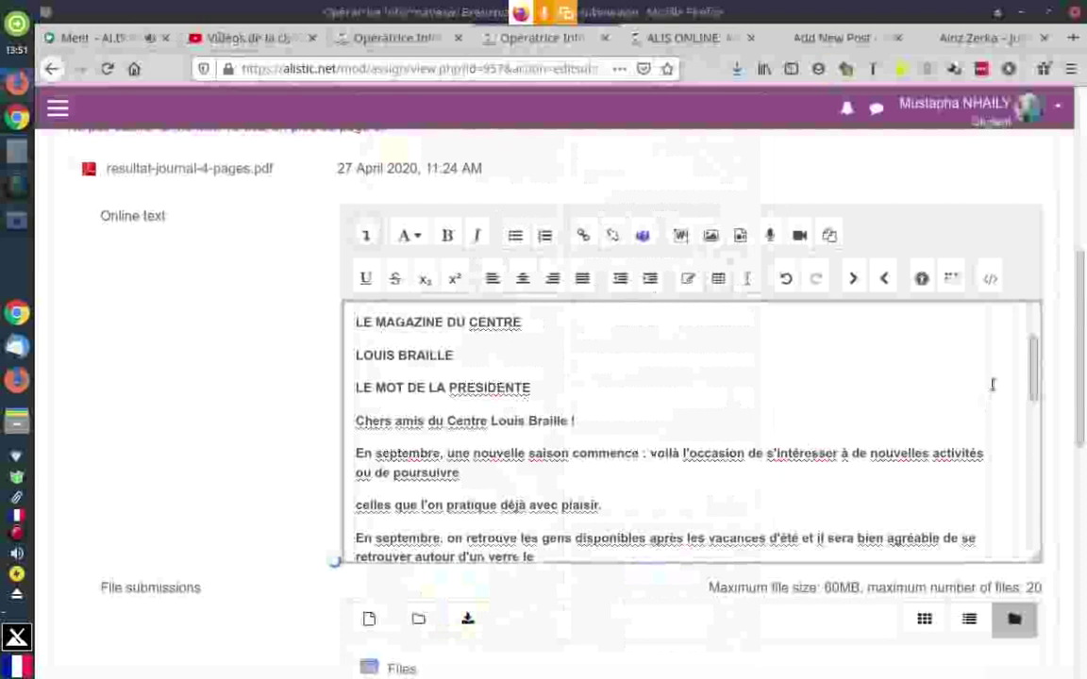
pyautogui.scroll(-1, 479, 408)
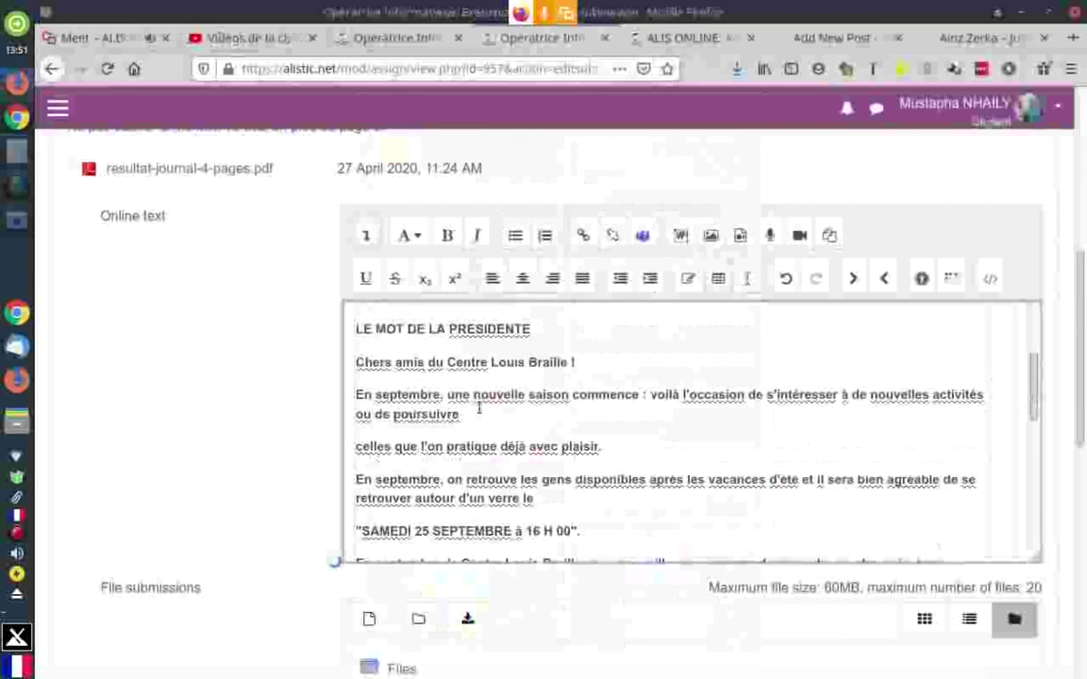
pyautogui.scroll(-5, 479, 407)
pyautogui.scroll(2, 479, 407)
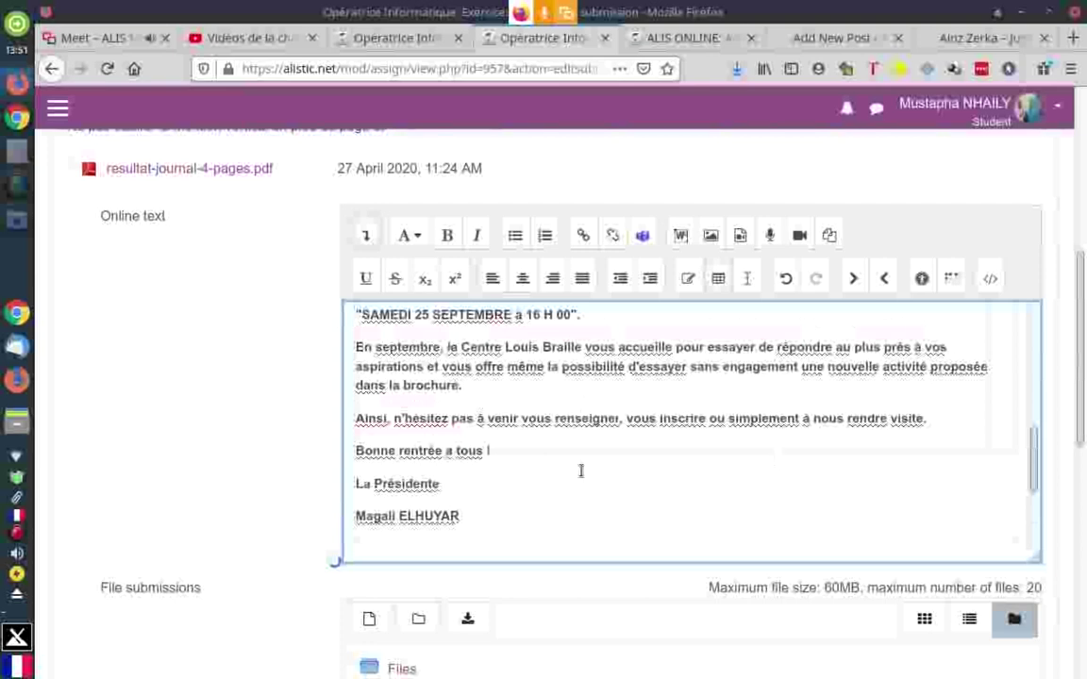
pyautogui.hotkey('alt', 'Tab')
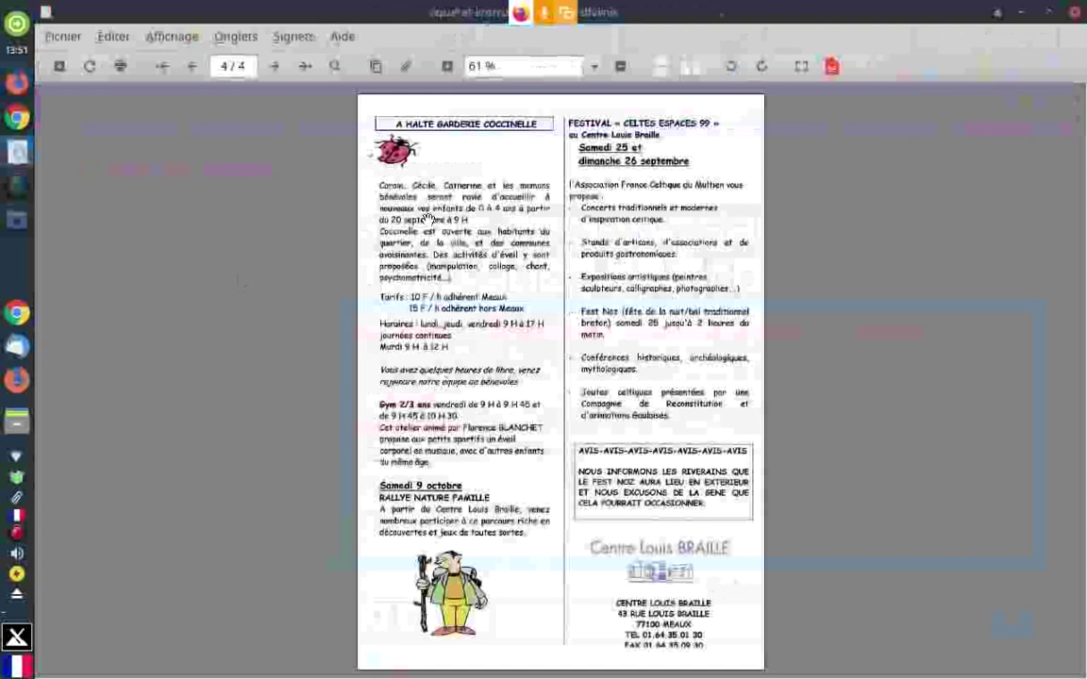
pyautogui.click(191, 68)
pyautogui.click(192, 68)
pyautogui.click(192, 67)
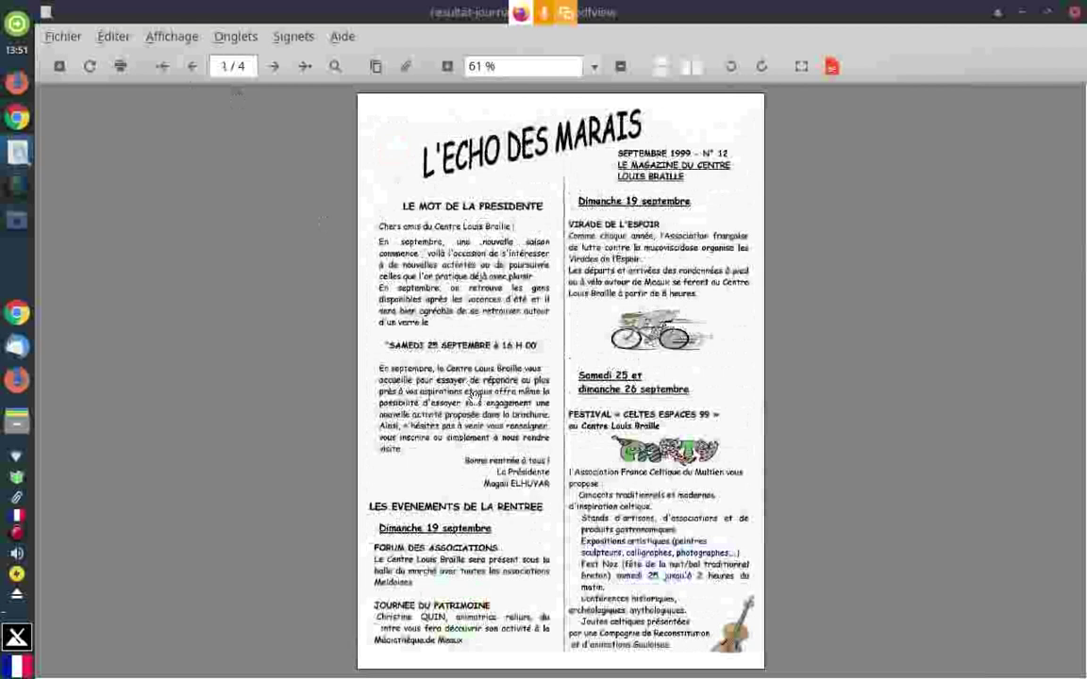
# Switch back to Firefox and review the Exercice: Journal submission form and its instructions on the two-column layout
pyautogui.click(19, 153)
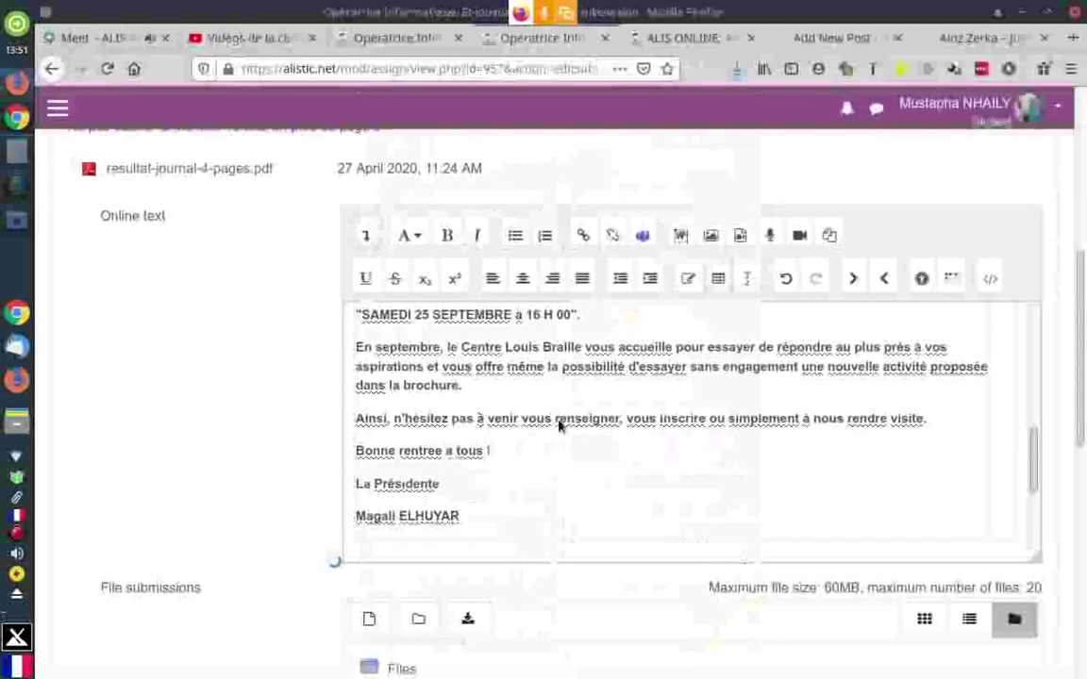
pyautogui.scroll(-5, 259, 399)
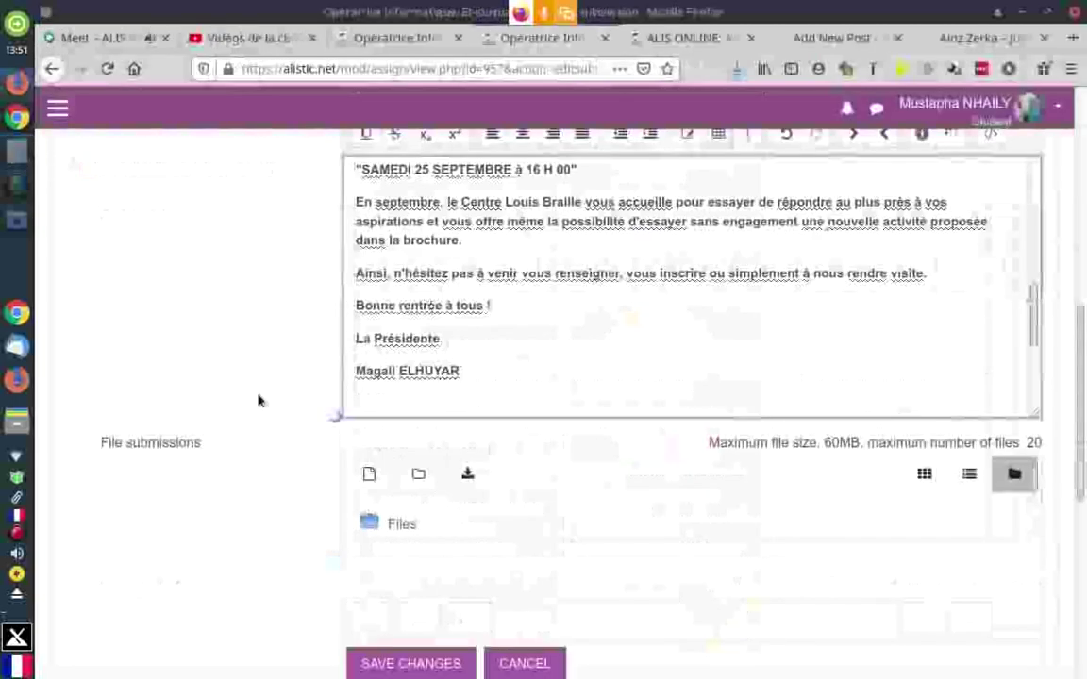
pyautogui.scroll(6, 279, 487)
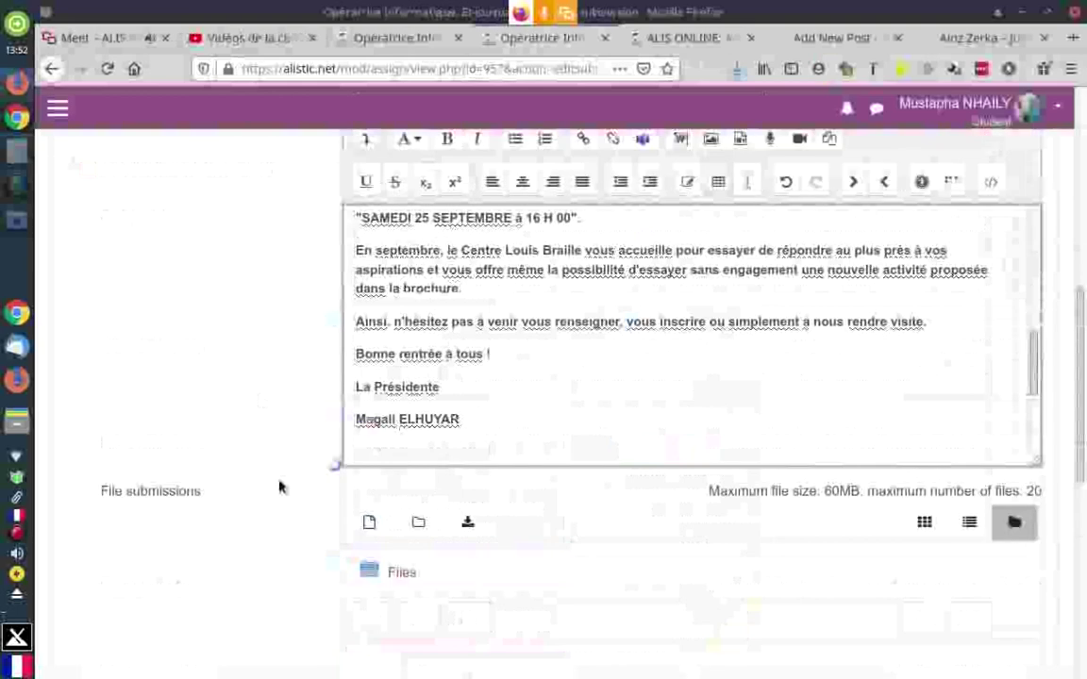
pyautogui.scroll(3, 279, 487)
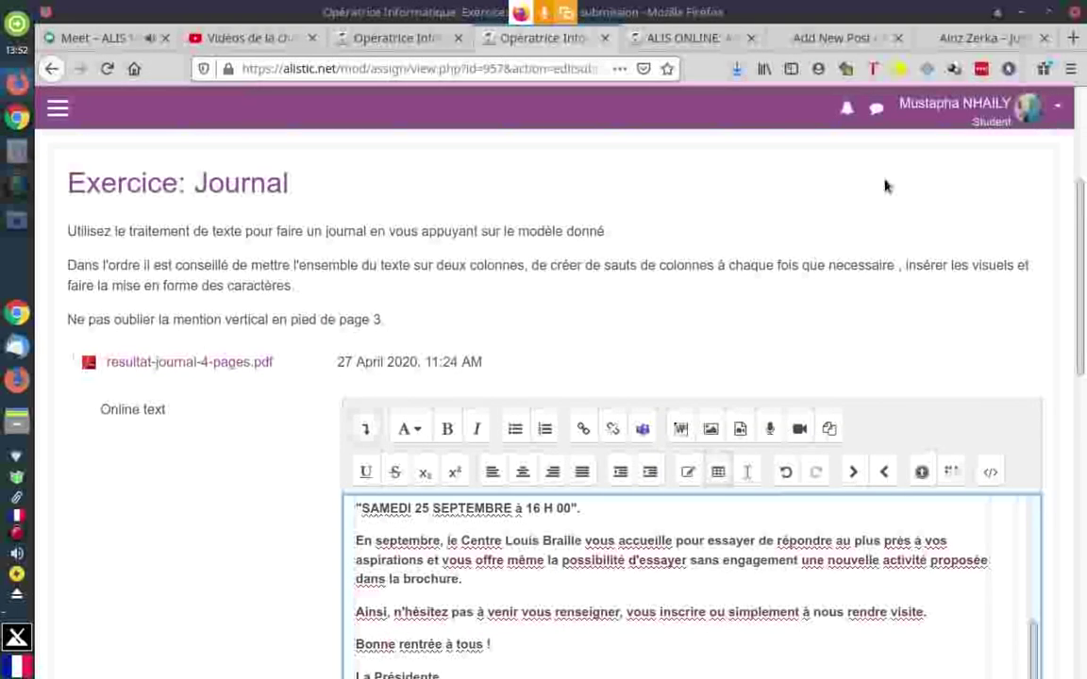
pyautogui.click(966, 40)
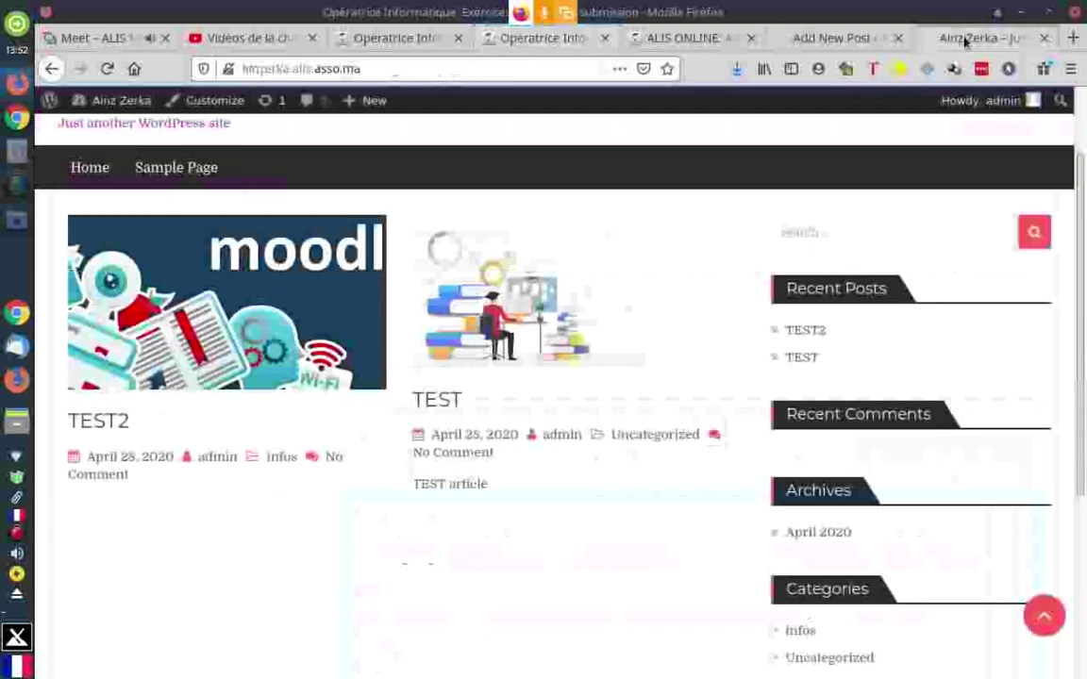
pyautogui.click(830, 40)
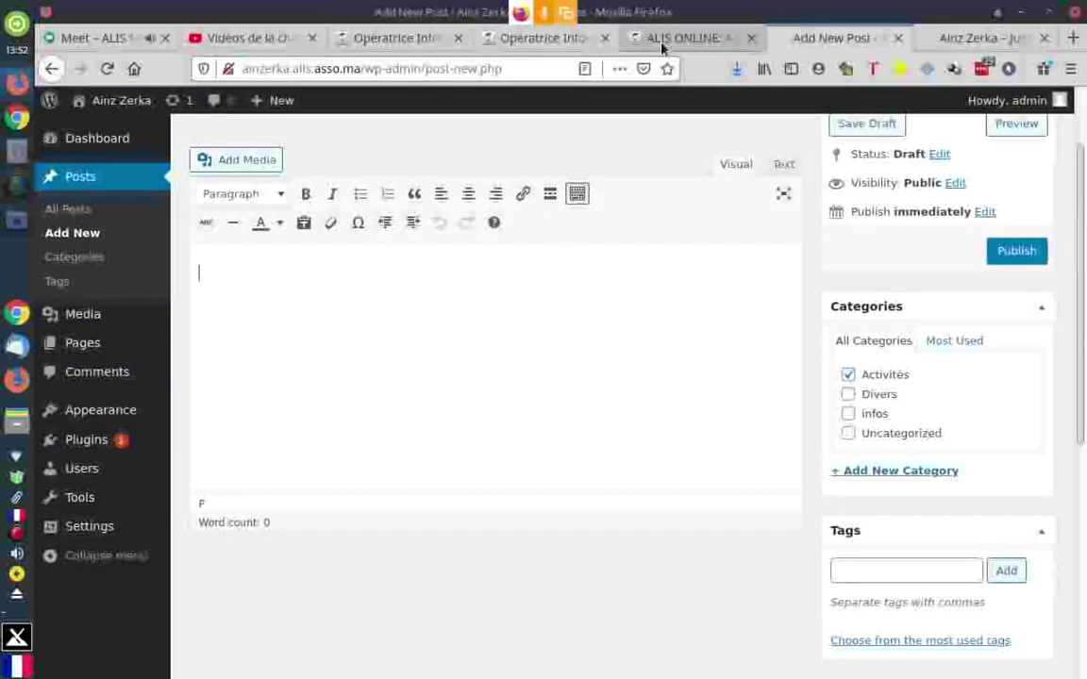
pyautogui.click(552, 38)
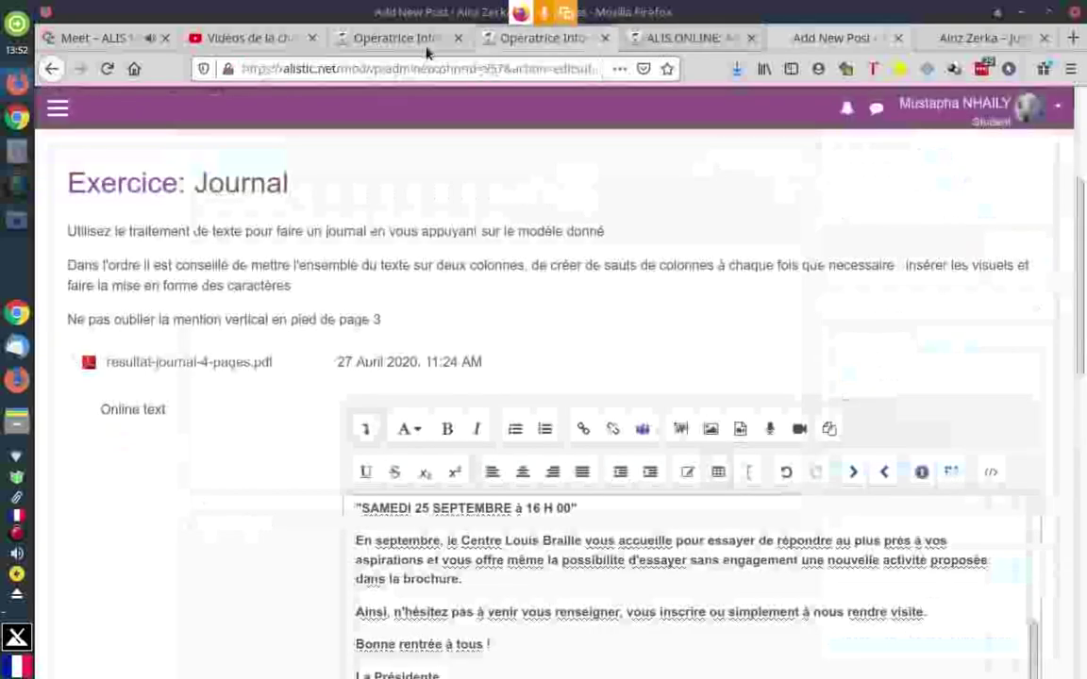
# Open the Moodle folder page with the exercise resources and look through the files in ex-006-echo-image
pyautogui.click(395, 37)
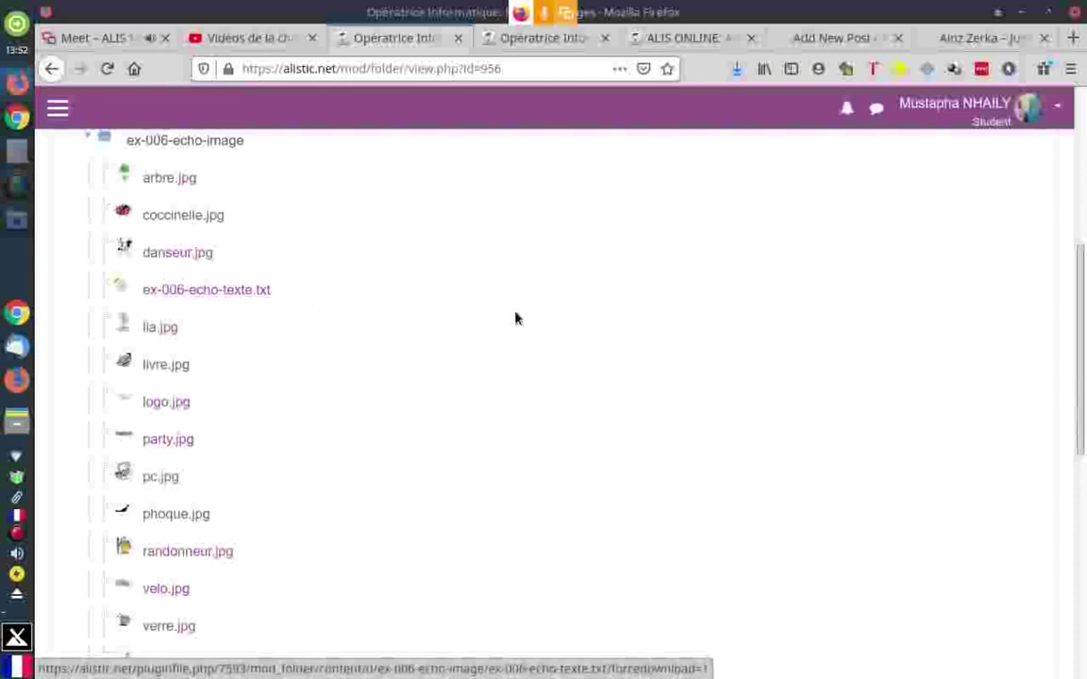
pyautogui.scroll(3, 515, 318)
pyautogui.scroll(-2, 515, 318)
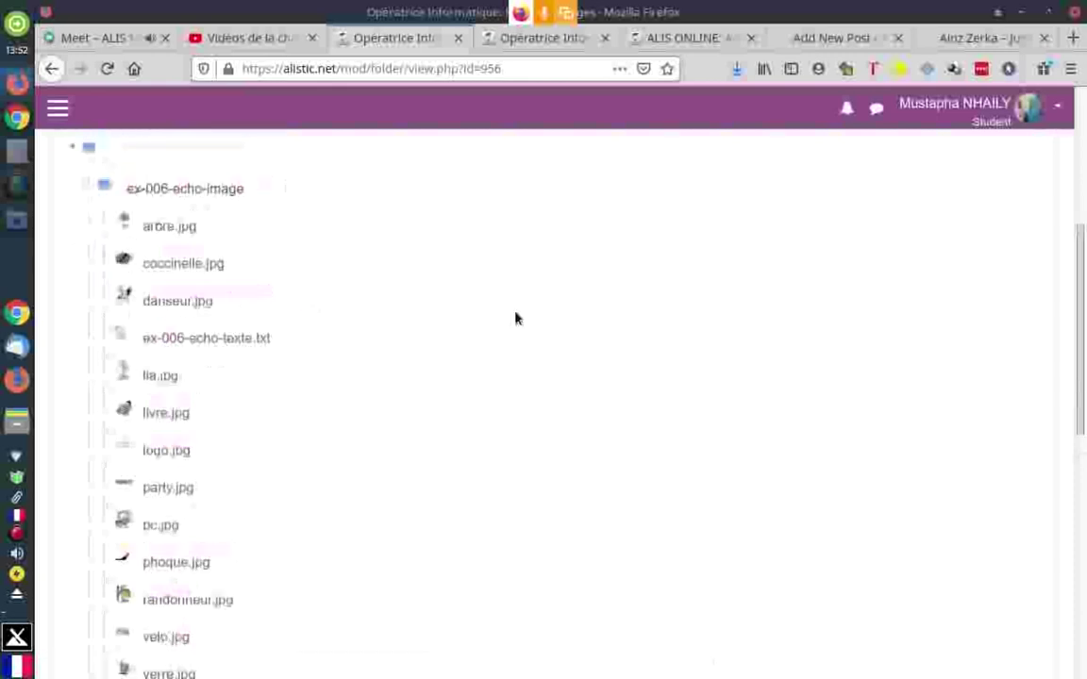
pyautogui.scroll(-1, 515, 318)
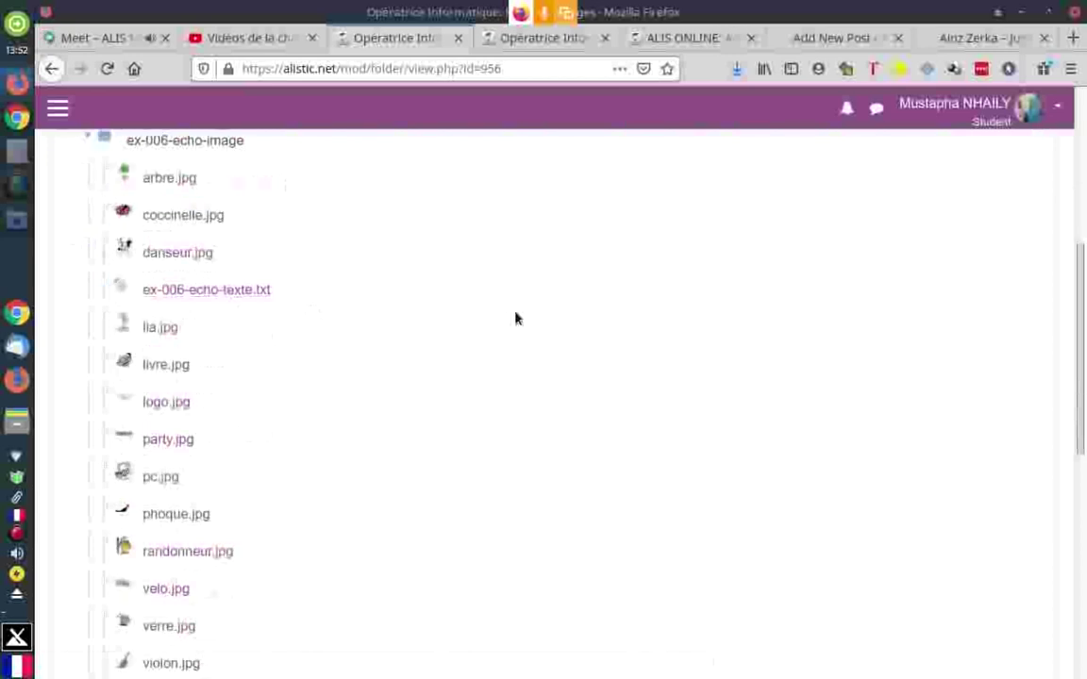
pyautogui.scroll(-1, 515, 318)
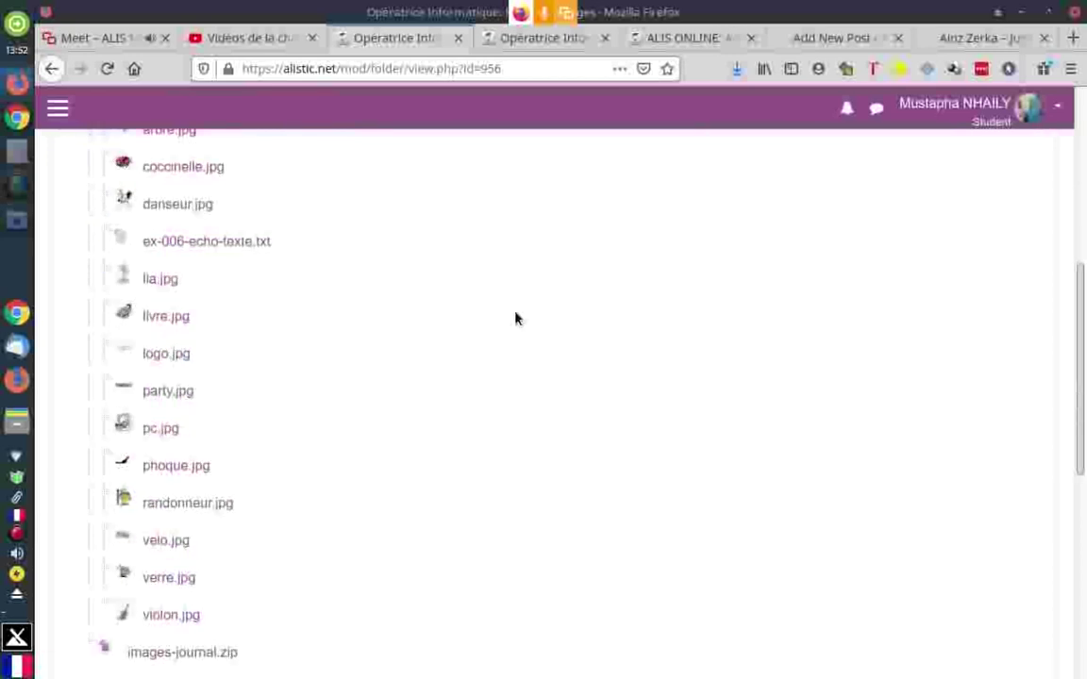